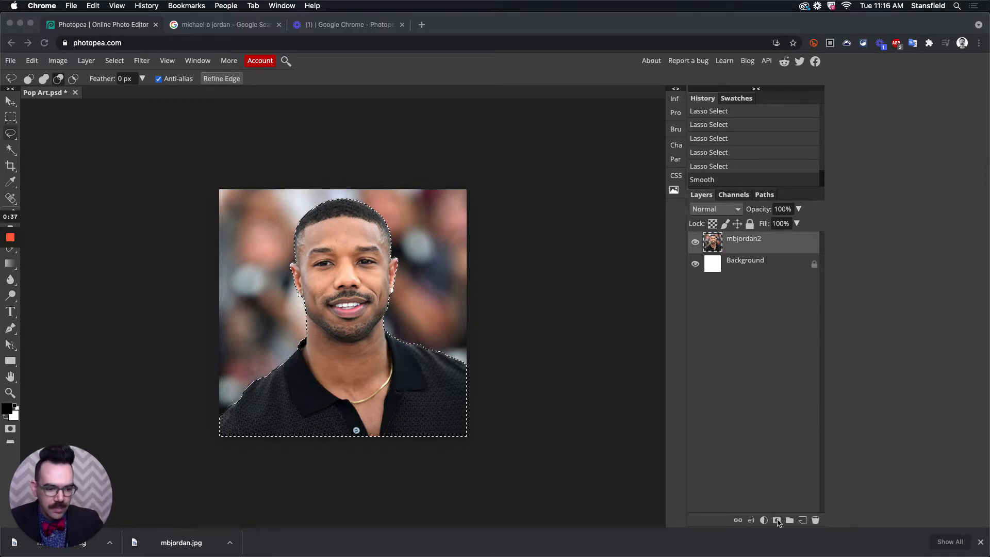
- Add a raster mask to the mbjordan2 layer from the active head-and-shoulders selection
click(777, 521)
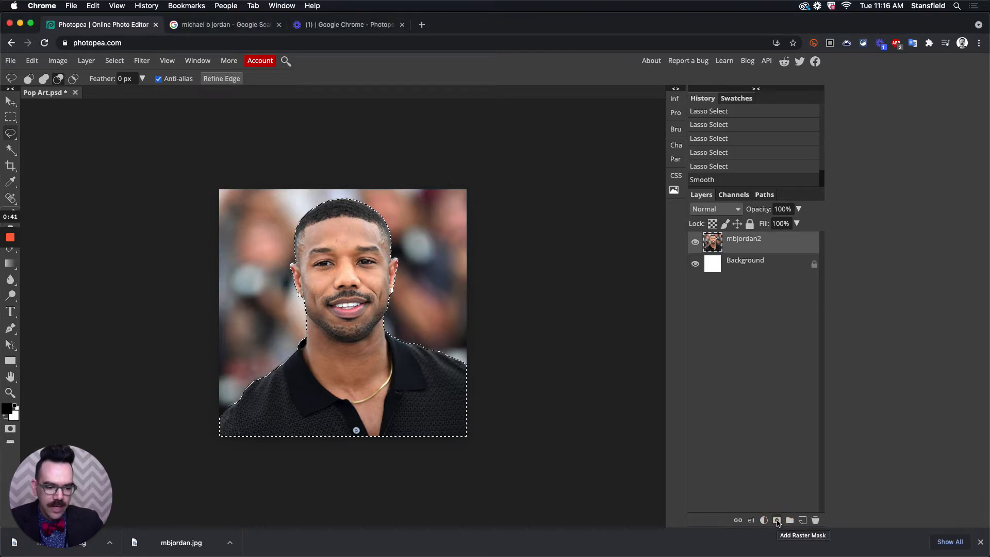
click(777, 521)
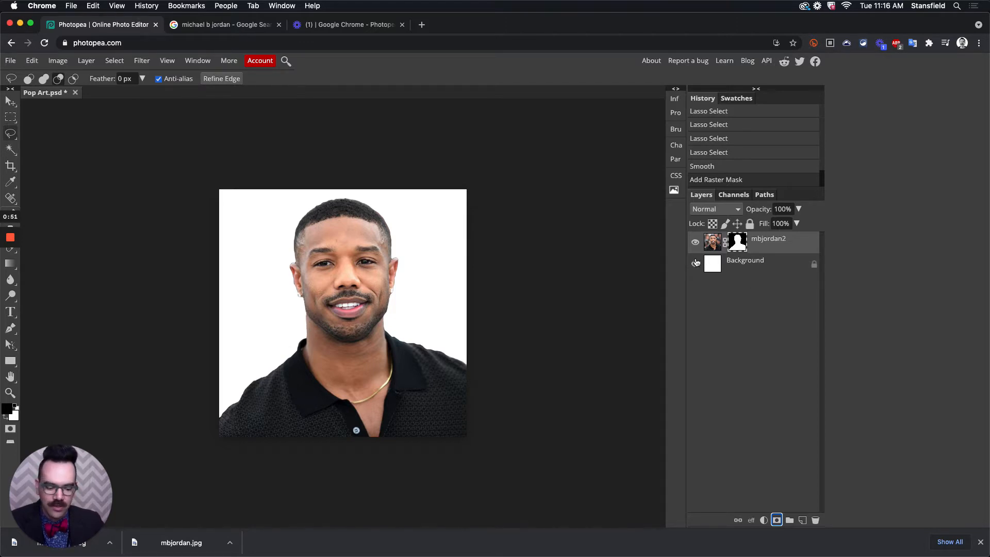
- Examine the masked edges around the head, ears, neck and shoulders up close
key(super+plus)
key(super+plus)
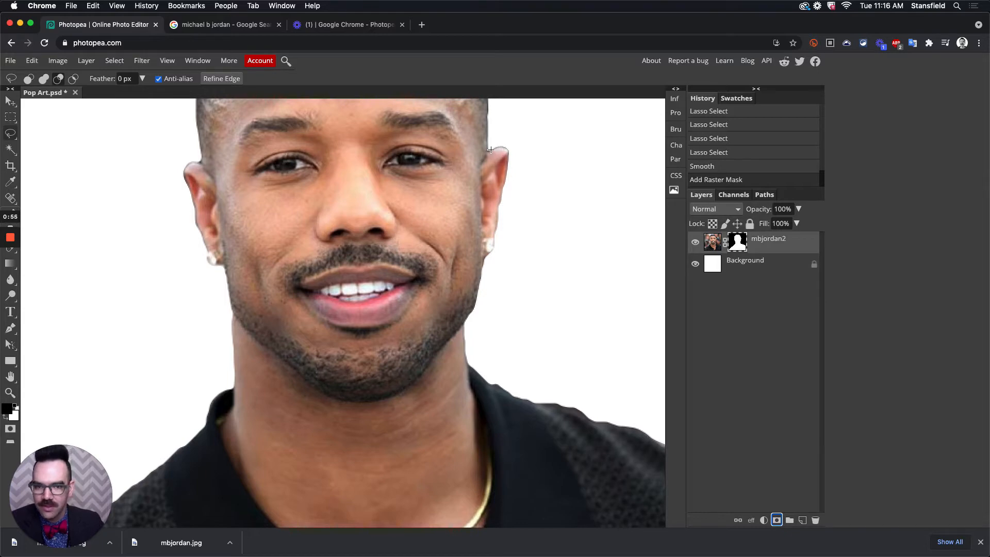
scroll(274, 332, up, 3)
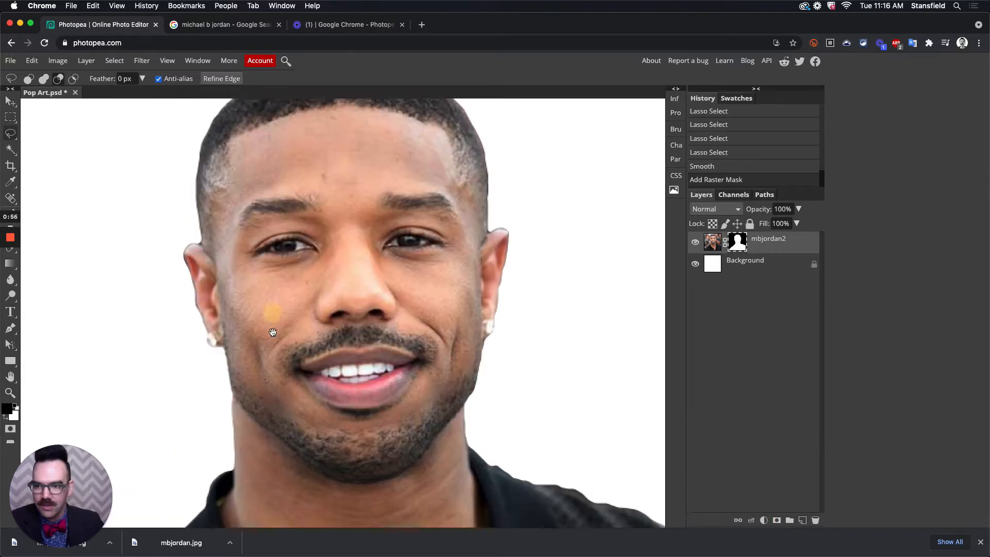
drag(435, 412, 338, 203)
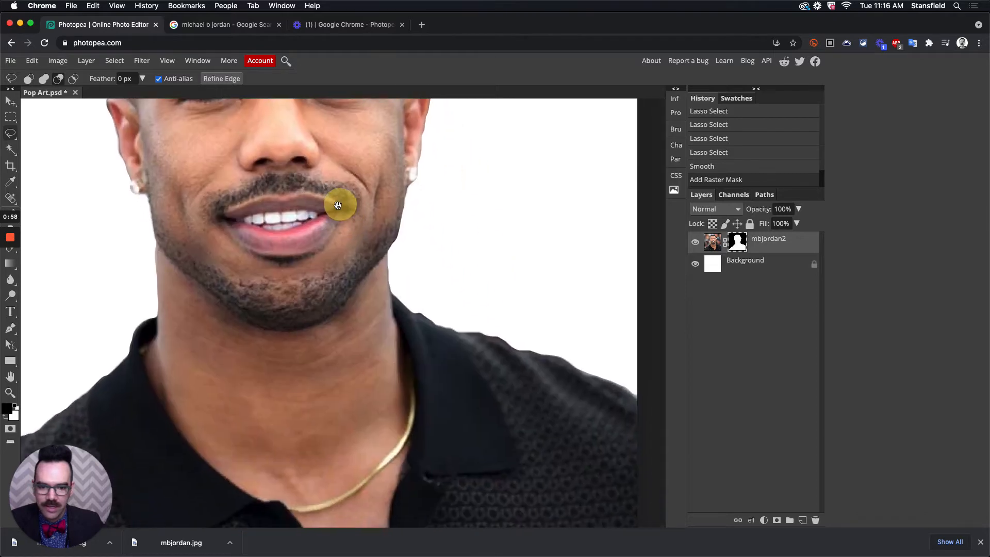
drag(240, 359, 486, 314)
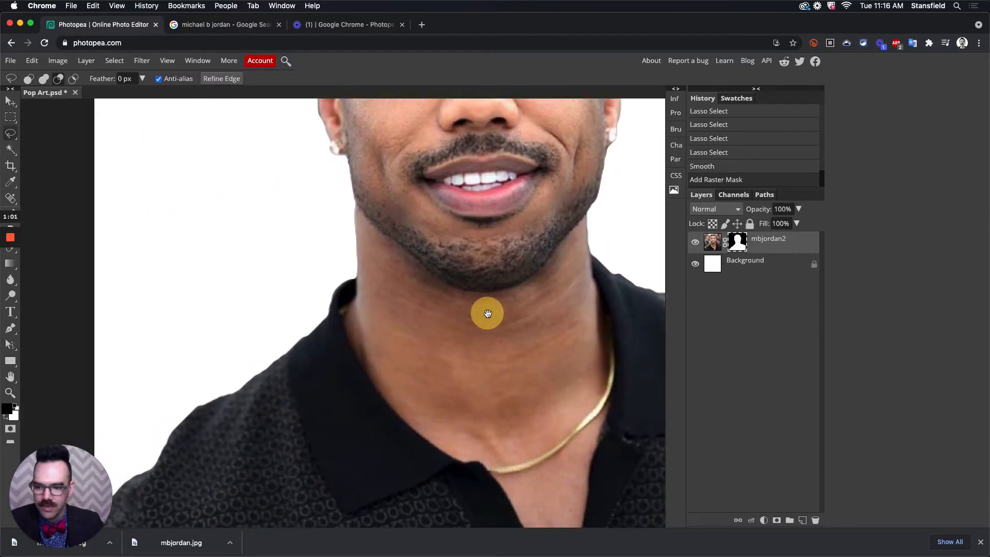
key(super+0)
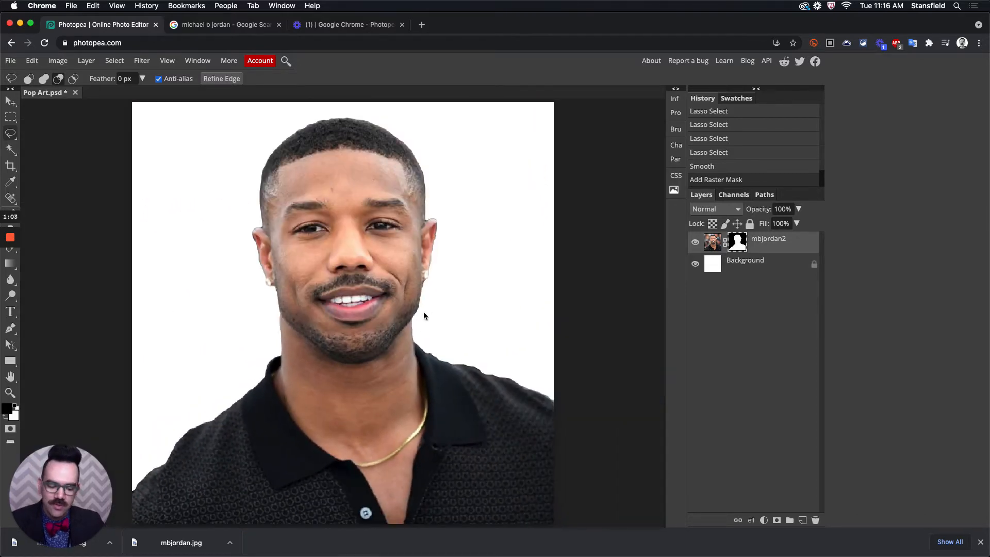
key(super+minus)
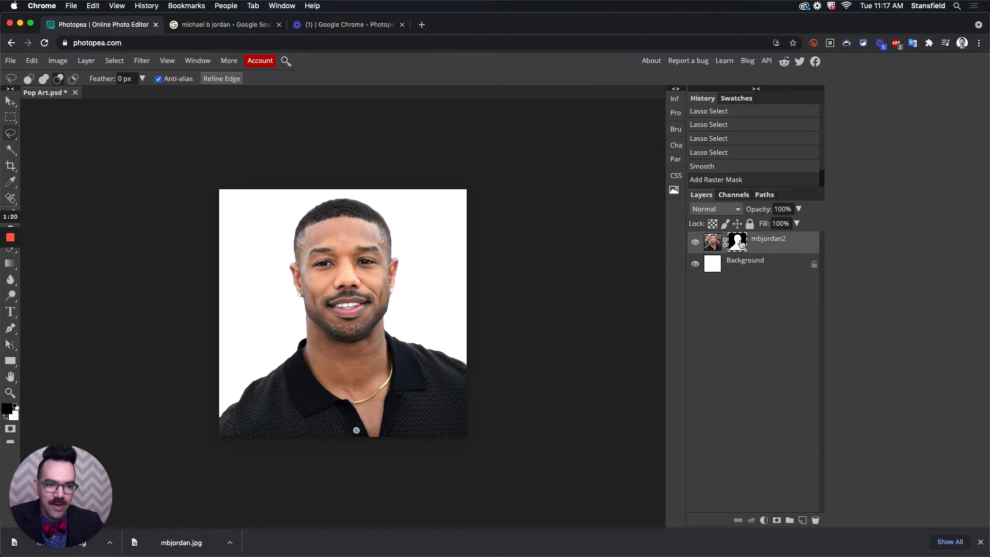
- Target the mbjordan2 layer's mask and activate the Brush tool with black as the foreground colour
click(712, 243)
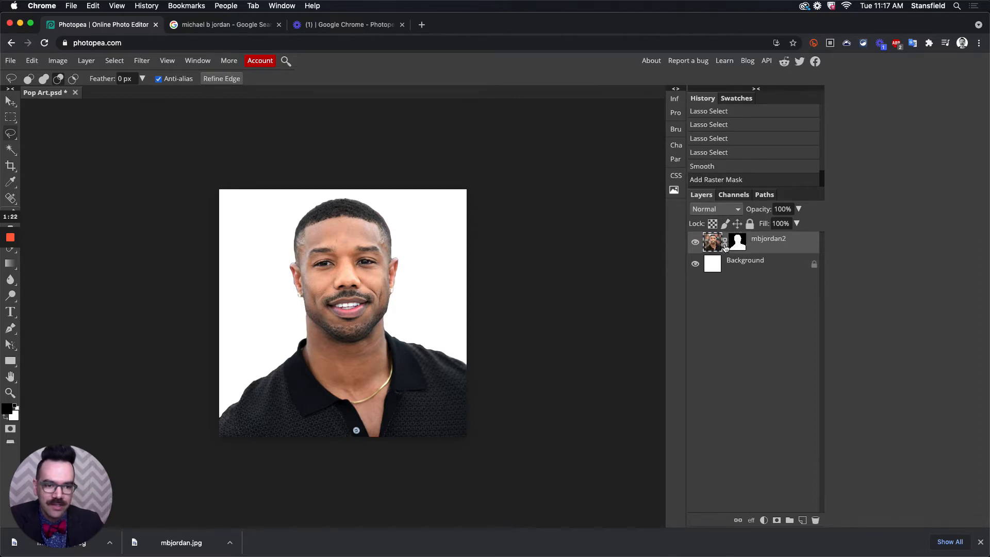
click(739, 243)
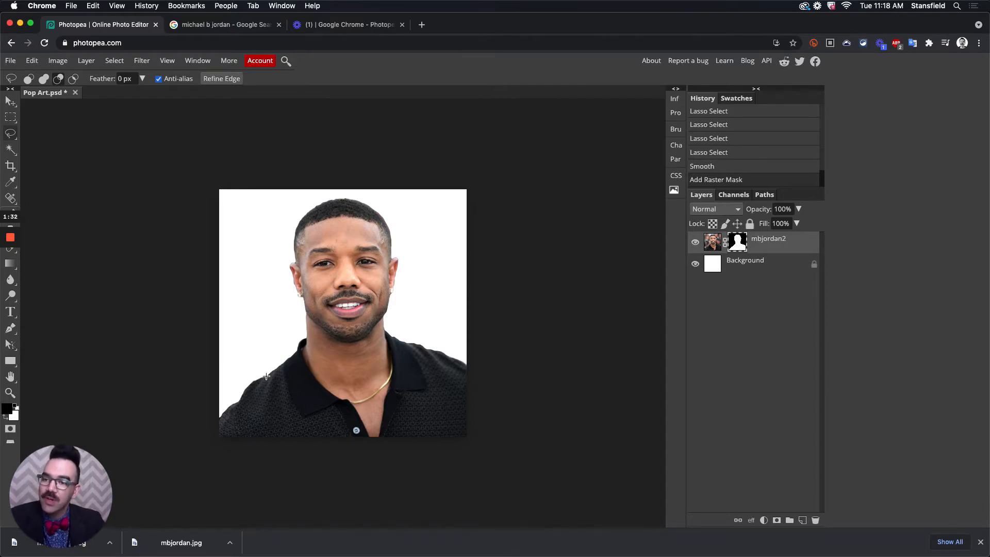
key(x)
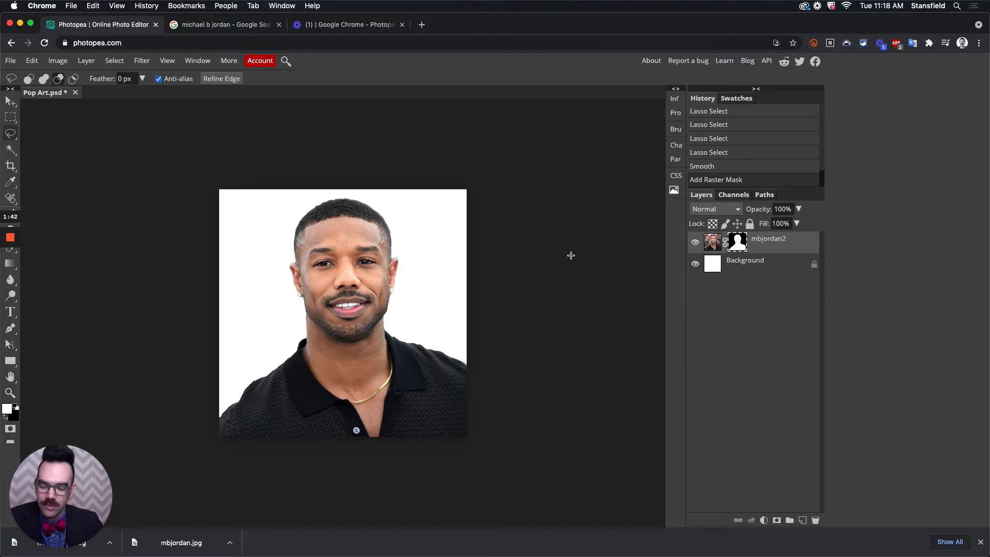
key(b)
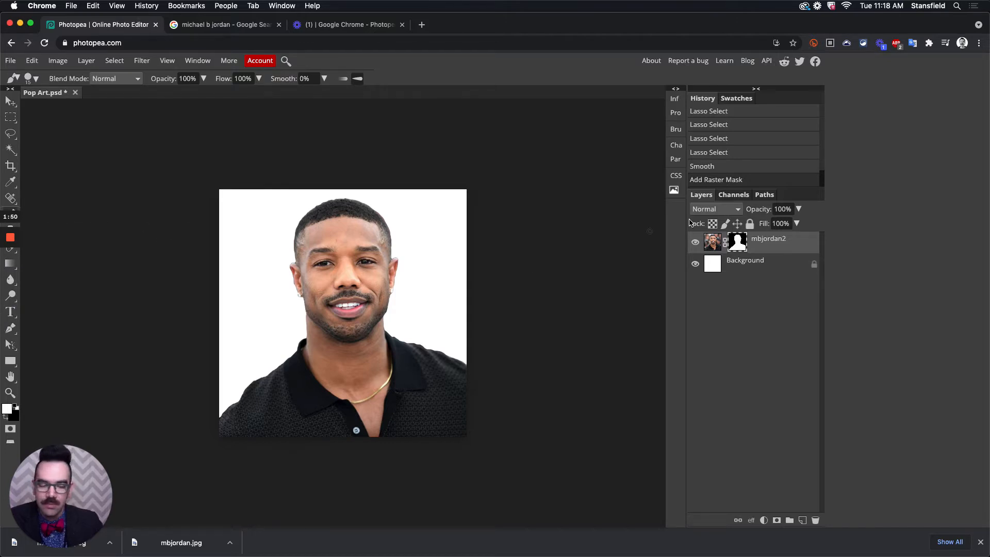
click(9, 415)
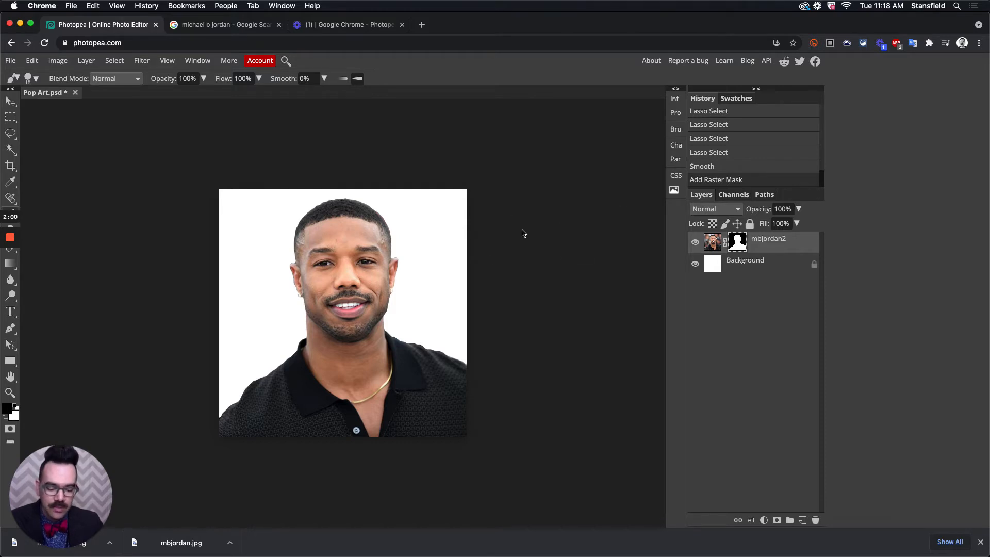
- Set the brush smoothing to 39% and its hardness to 86% for touching up the layer mask
click(168, 60)
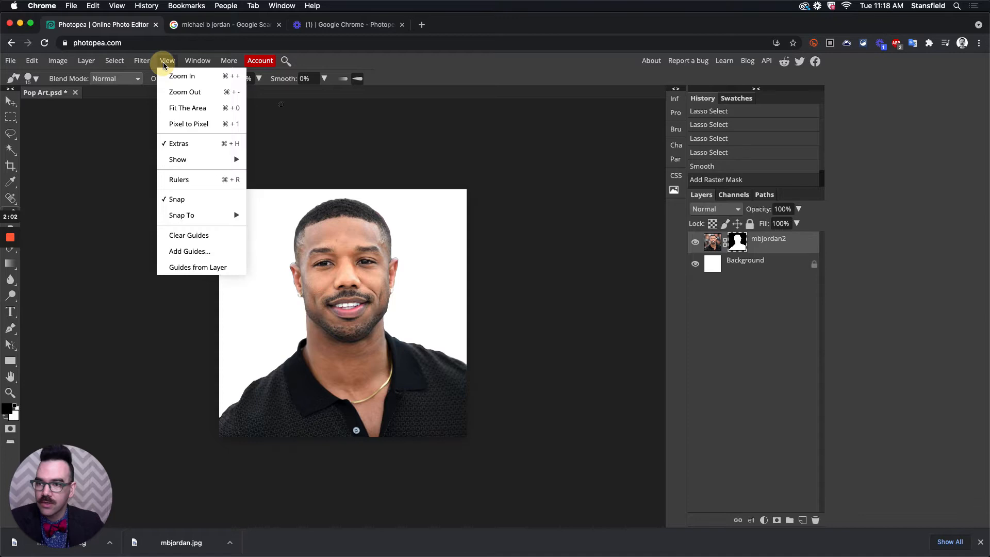
click(211, 124)
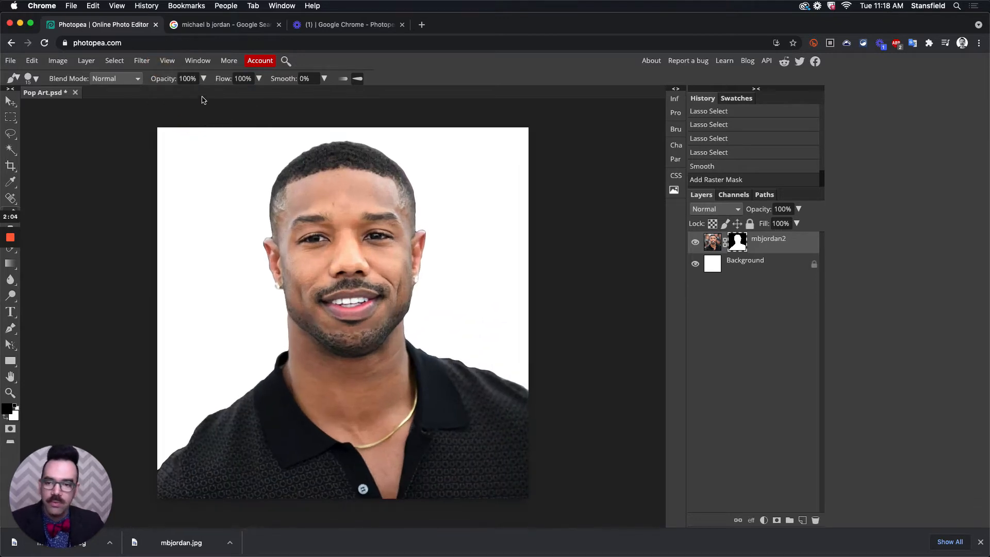
key(super+equal)
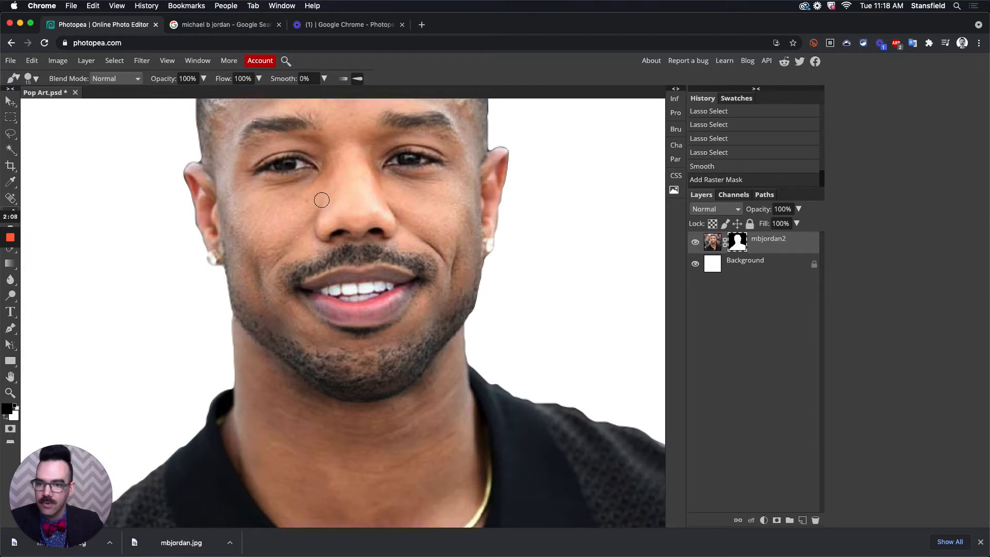
drag(307, 159, 324, 288)
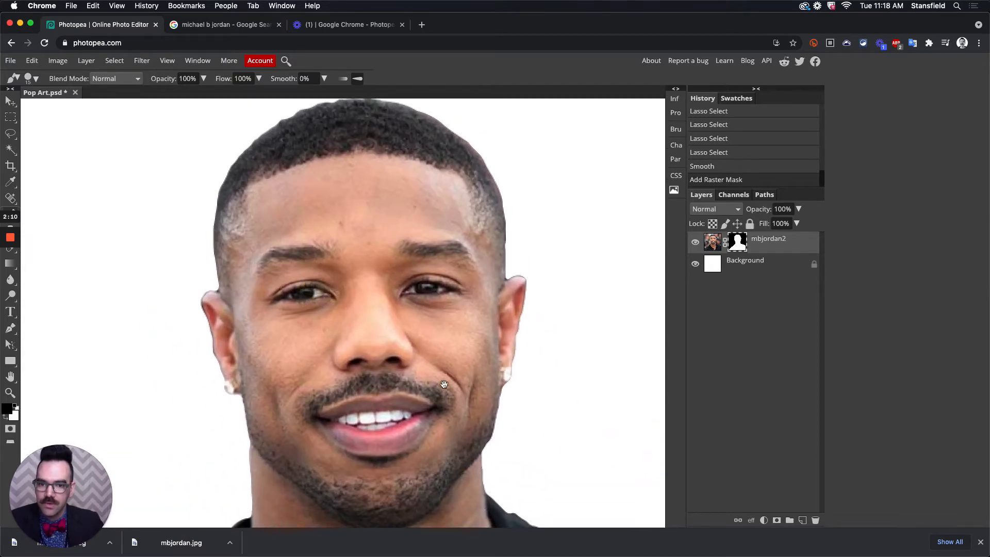
drag(444, 384, 423, 338)
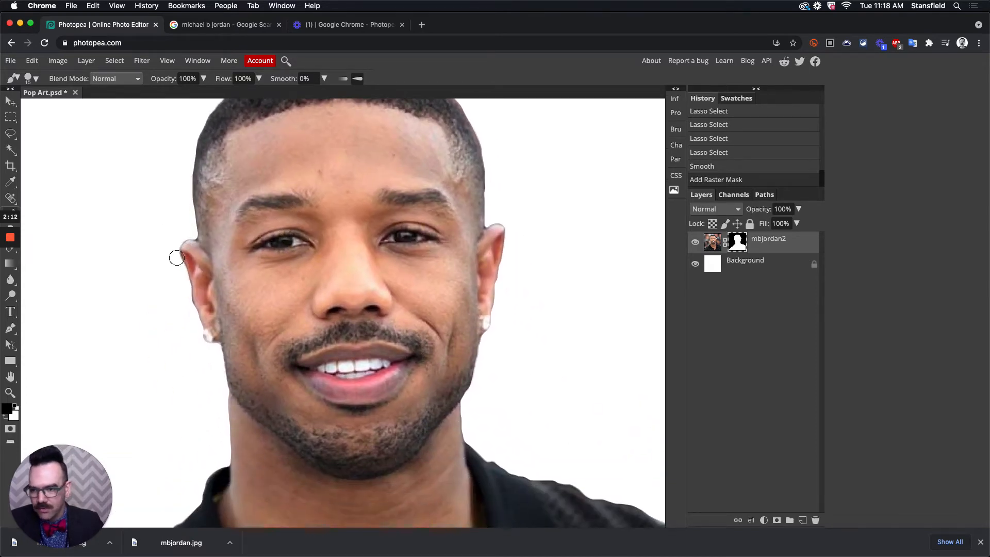
click(738, 242)
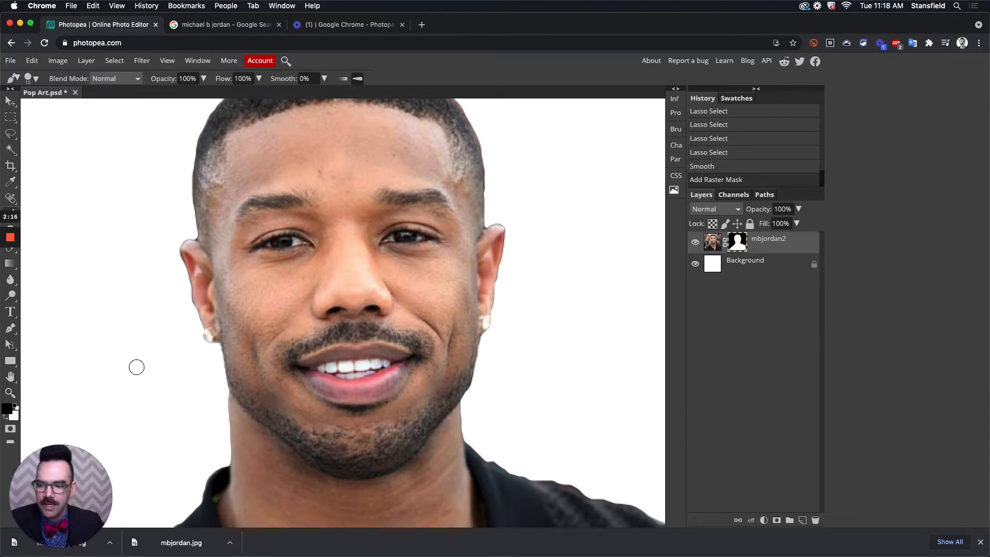
key(x)
key(x)
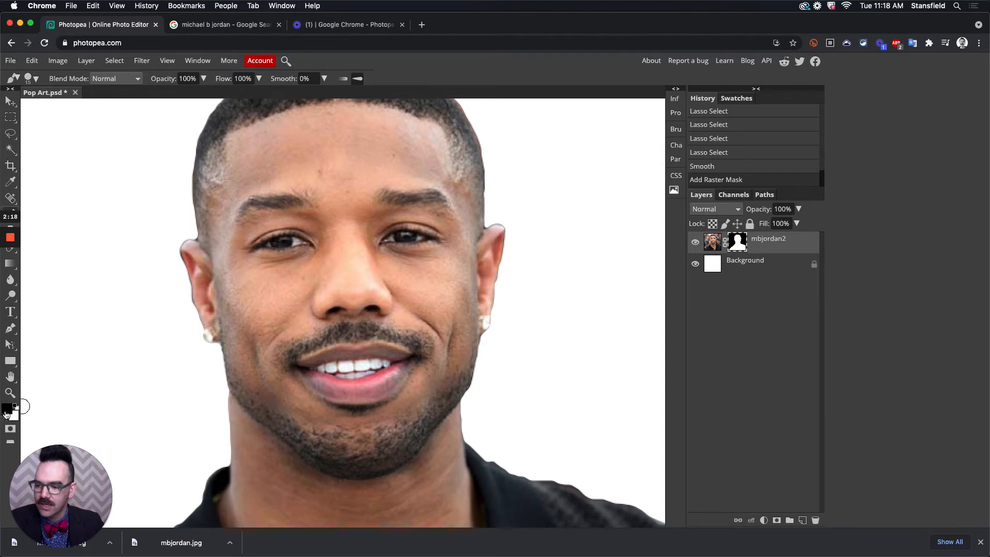
mouse_move(15, 262)
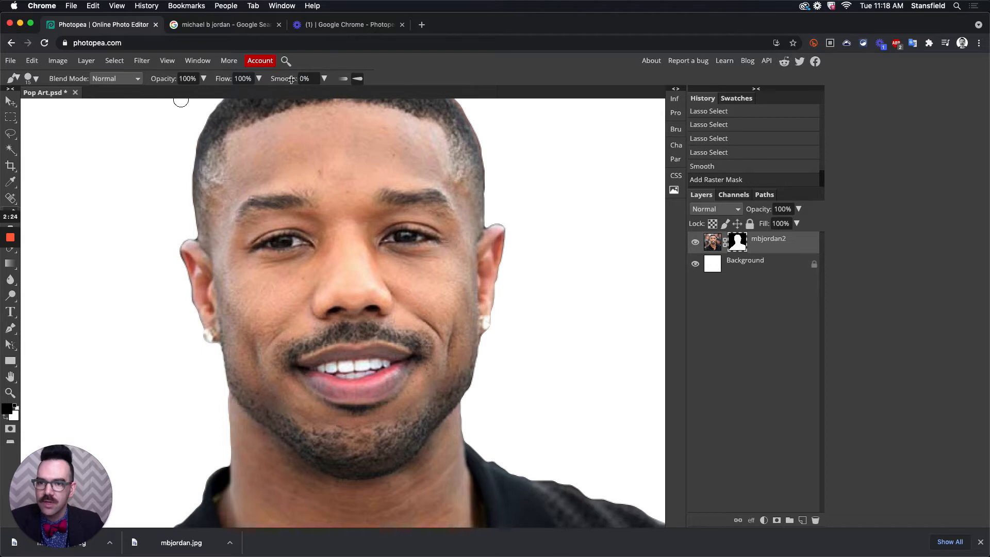
mouse_move(286, 78)
mouse_down()
mouse_move(317, 80)
mouse_move(301, 84)
mouse_up()
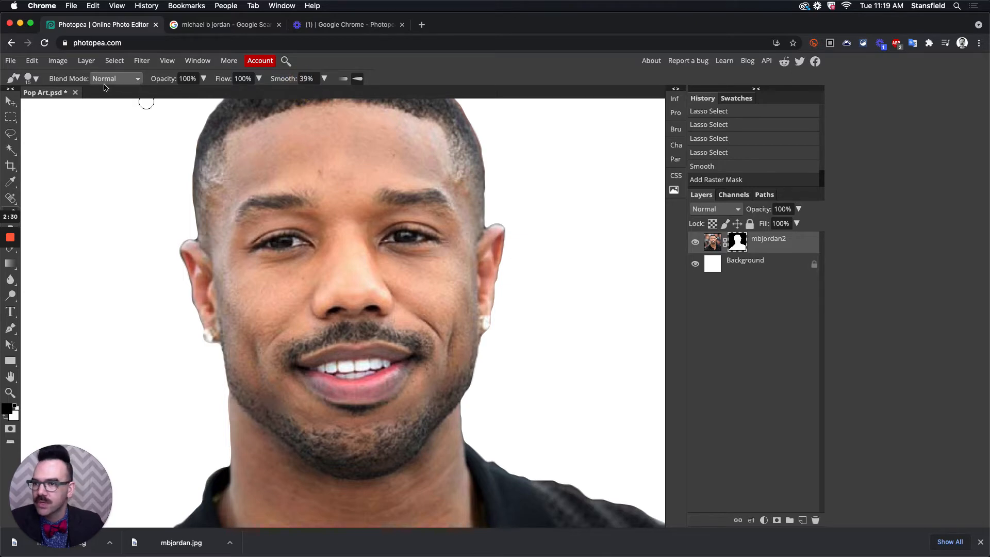
click(36, 78)
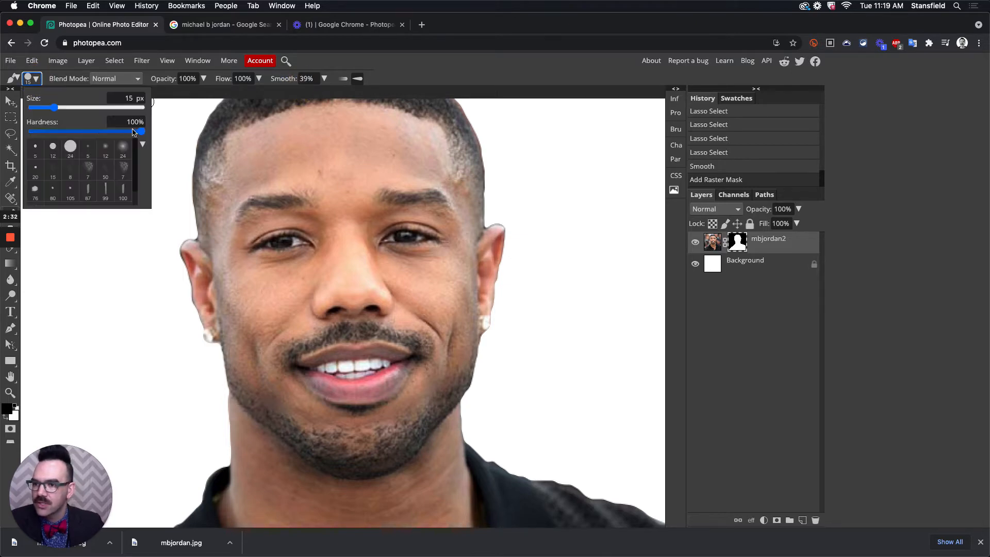
drag(142, 133, 126, 131)
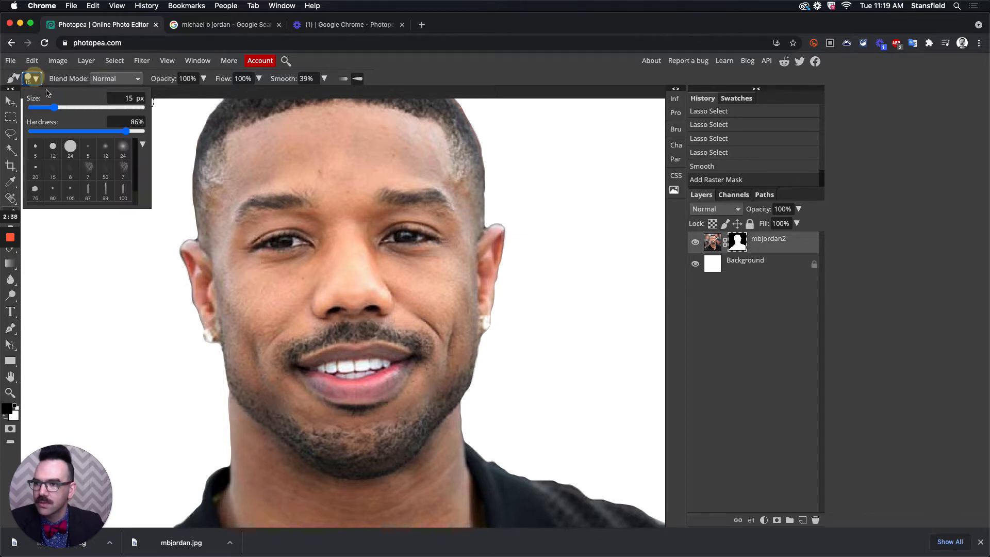
key(backslash)
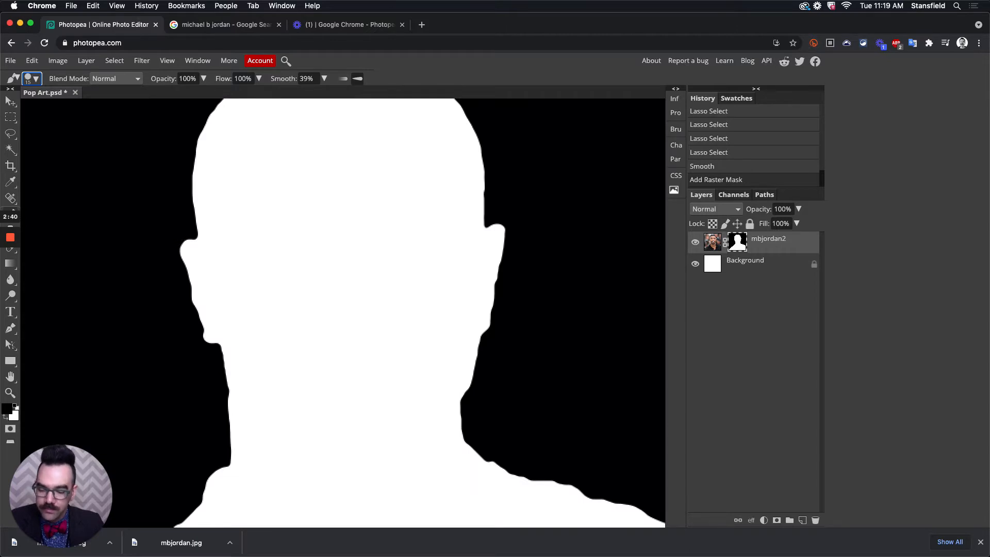
key(super+z)
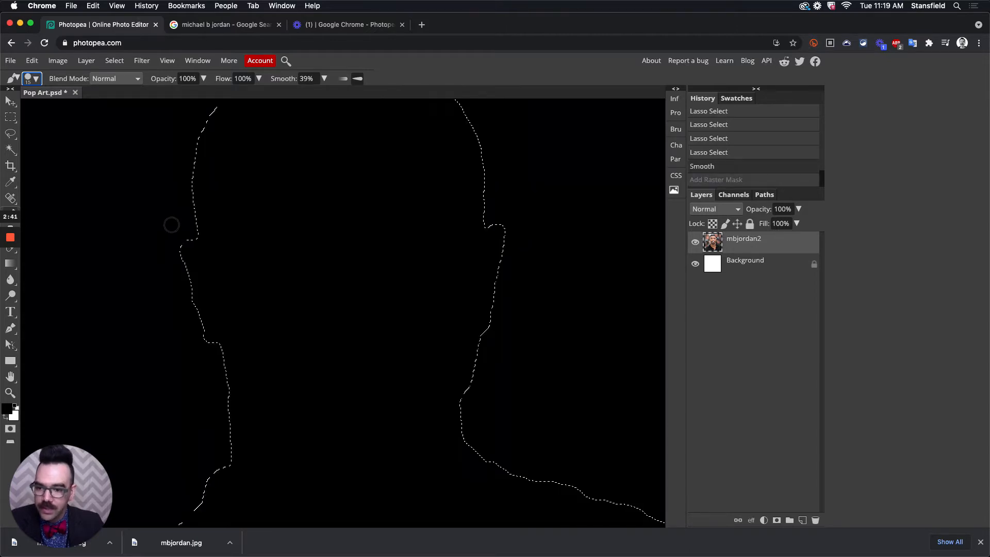
click(737, 153)
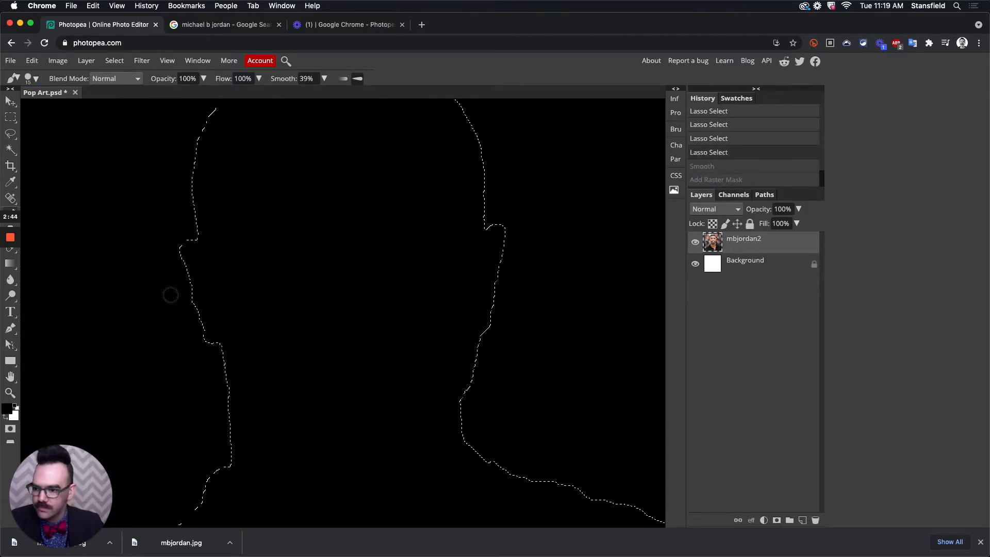
key(super+d)
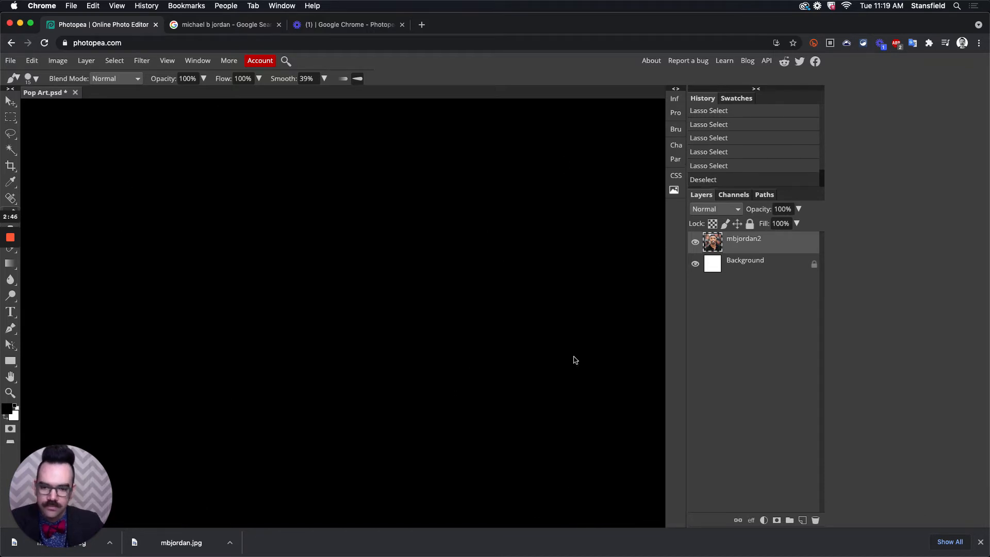
key(super+z)
key(super+z)
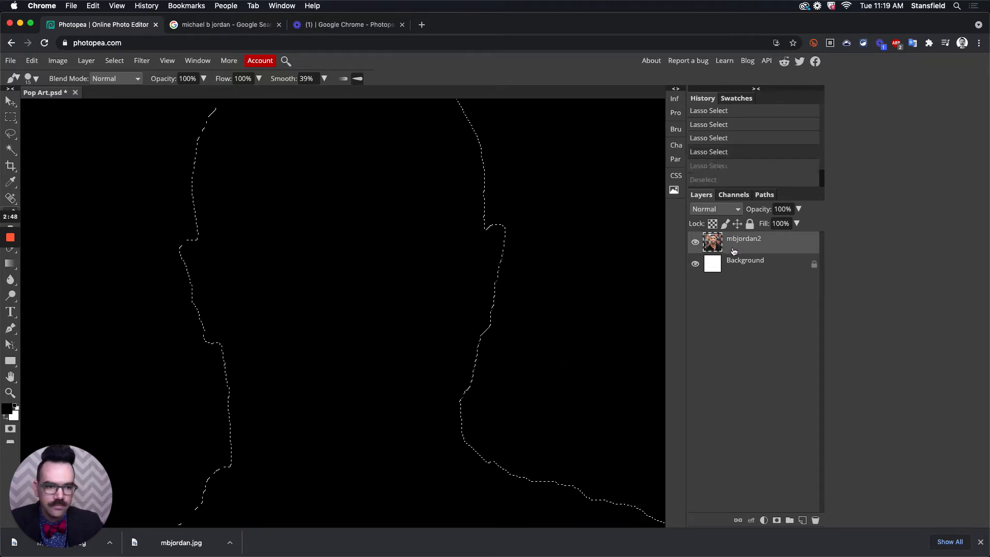
click(745, 166)
click(744, 179)
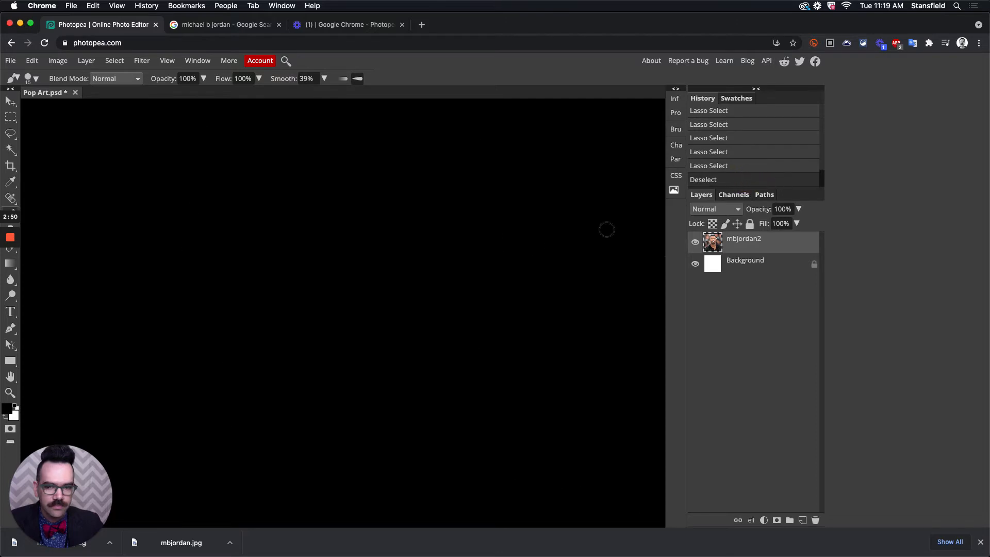
mouse_move(1, 223)
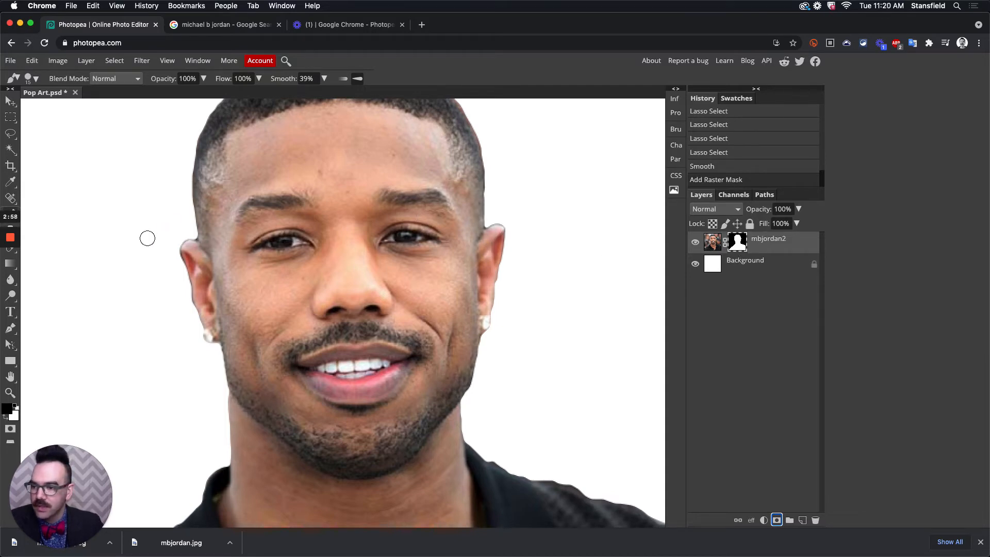
click(8, 419)
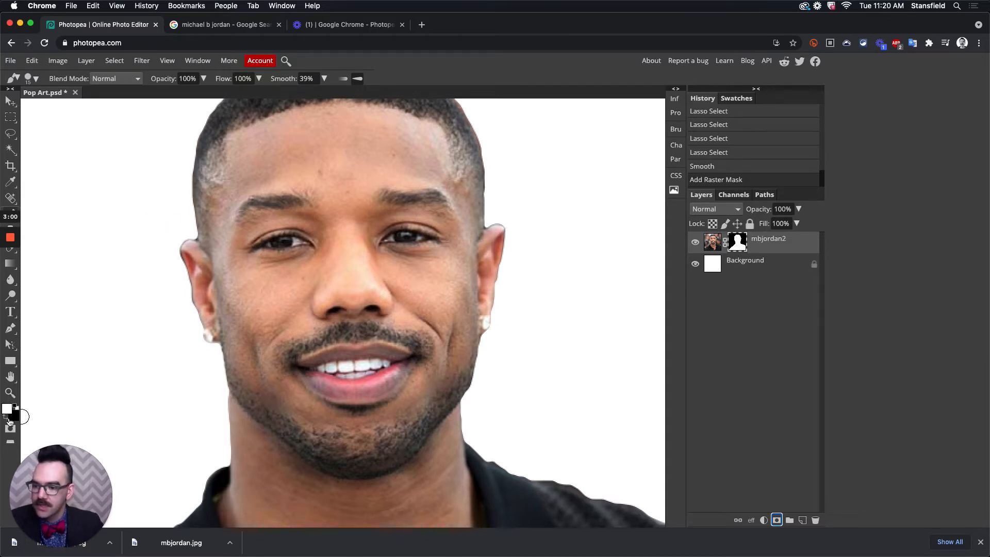
click(9, 415)
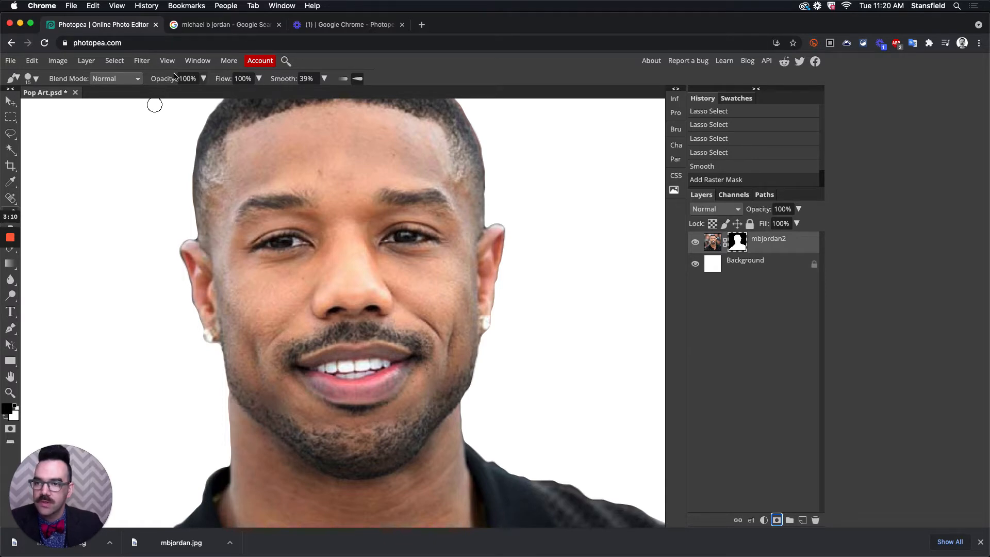
click(35, 78)
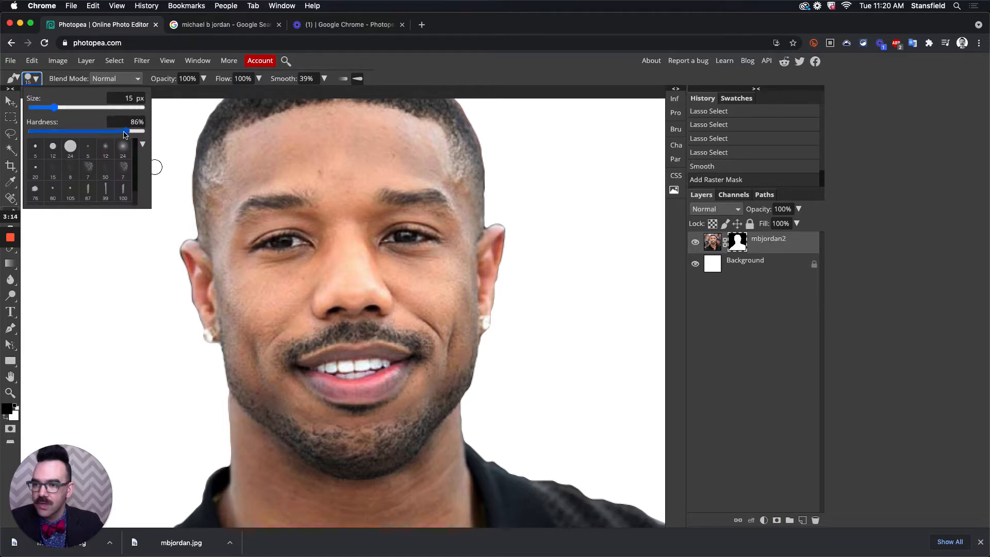
click(32, 78)
click(32, 78)
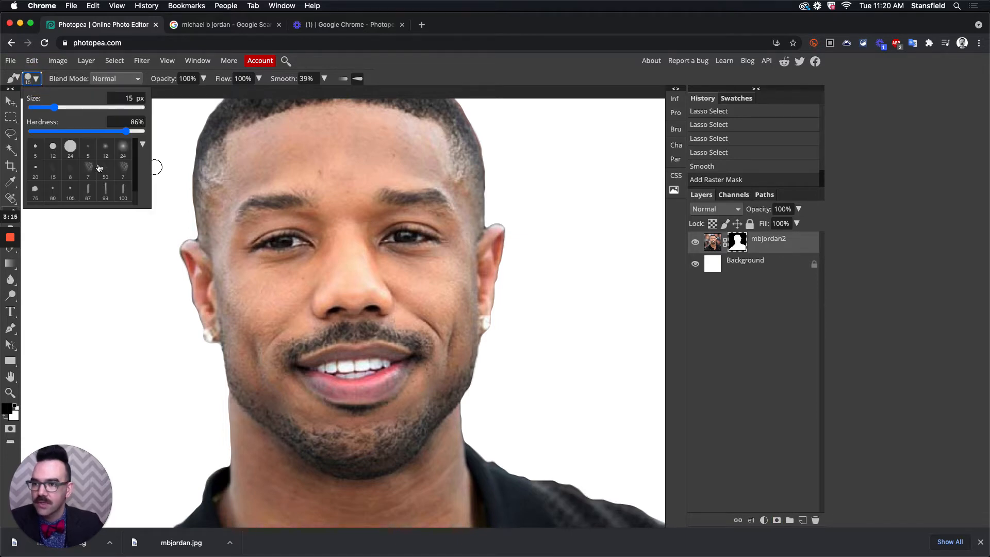
click(33, 80)
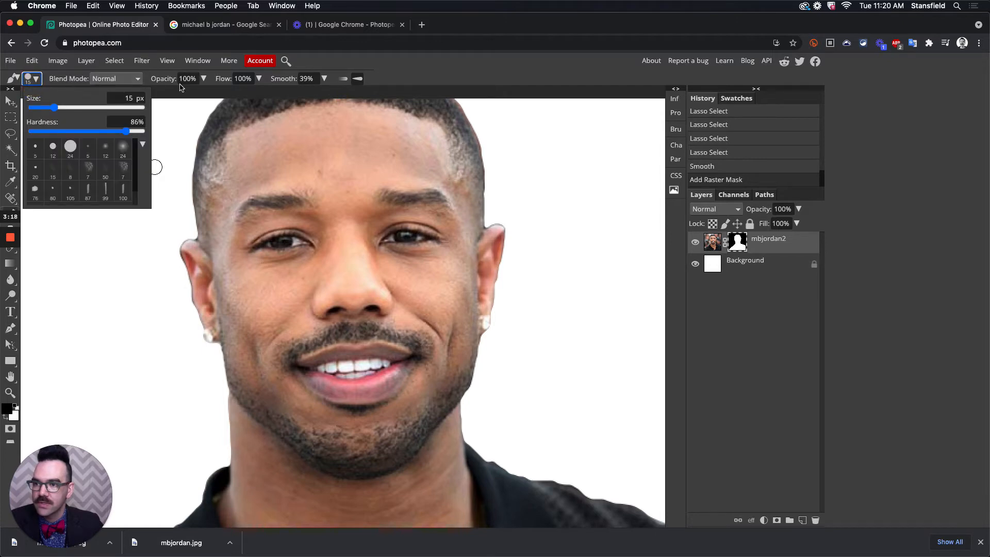
click(420, 77)
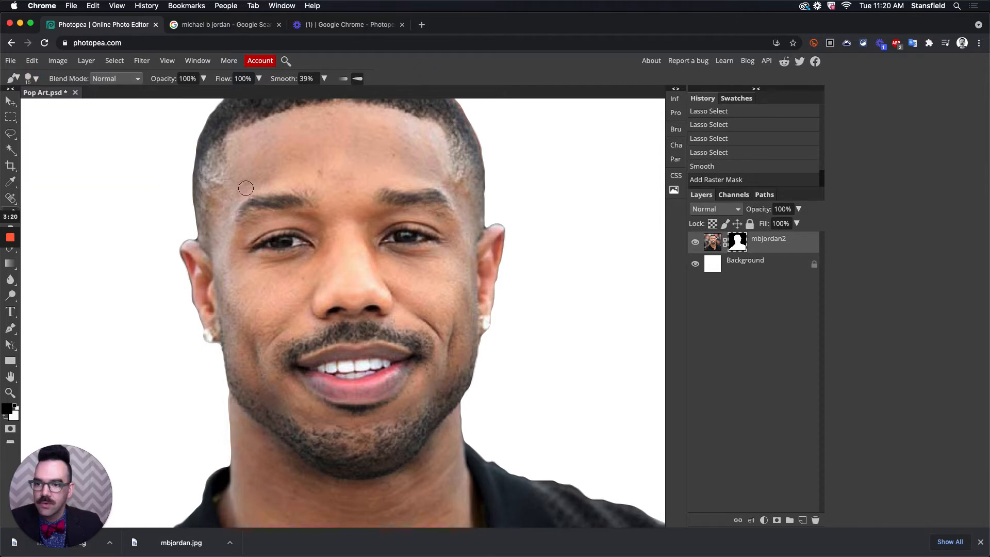
- Paint black on the mbjordan2 mask just outside the ear on the image's left side, from its top down towards the earlobe
drag(169, 254, 187, 317)
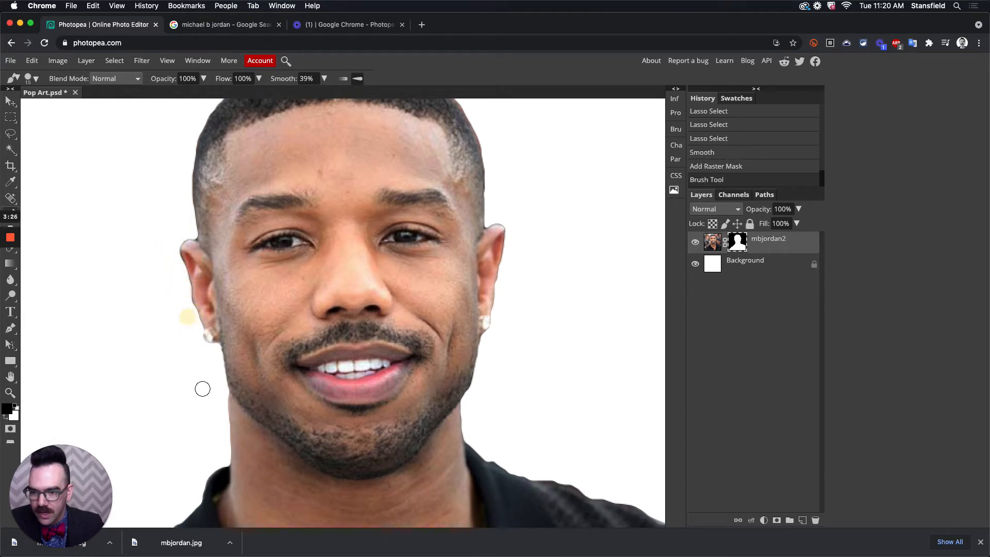
click(738, 243)
mouse_move(194, 266)
mouse_down()
mouse_move(207, 296)
mouse_move(181, 249)
mouse_move(188, 287)
mouse_up()
key(super+z)
key(super+z)
key(super+z)
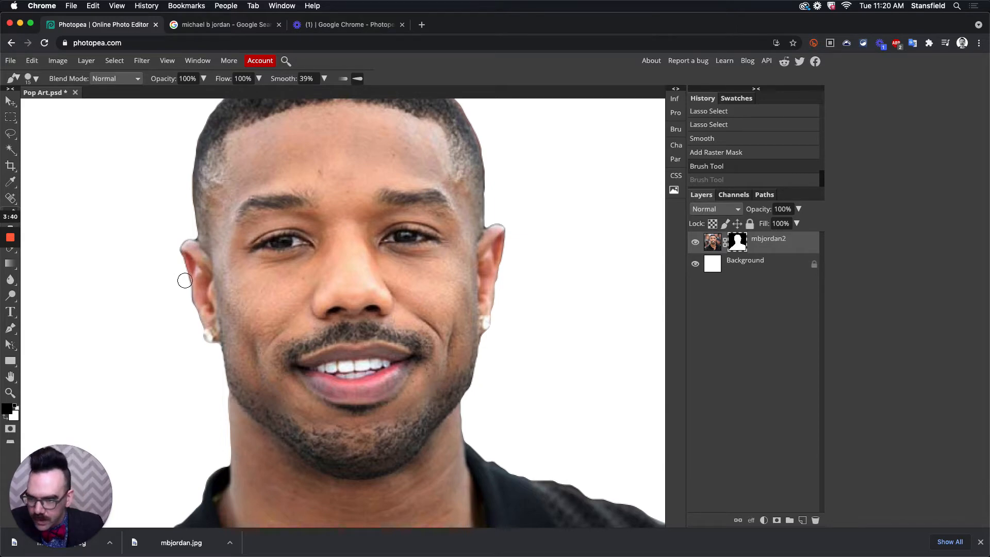
- Brush away the remaining background fringe along the outer rim of the left-side ear, down to the earring
drag(183, 299, 187, 309)
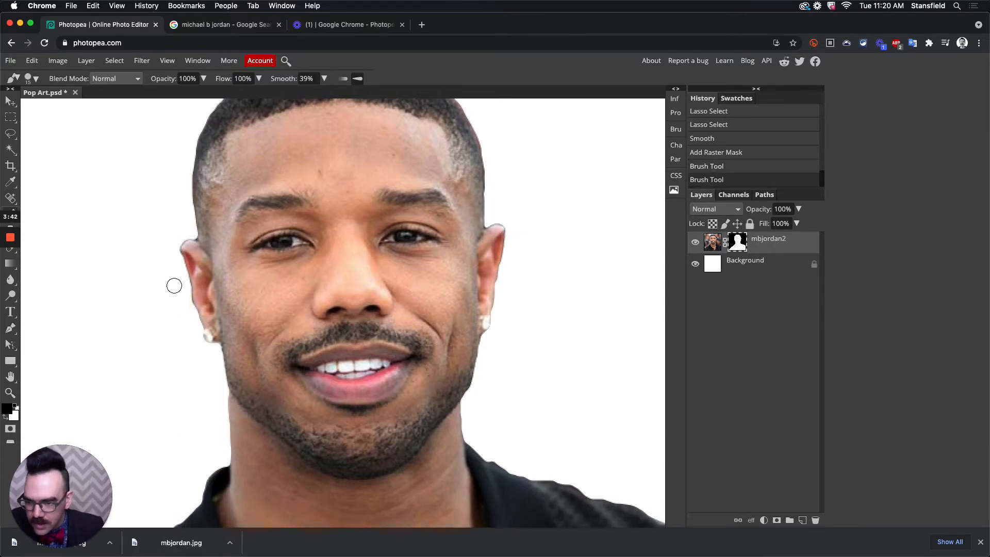
drag(187, 295, 187, 312)
drag(180, 268, 193, 316)
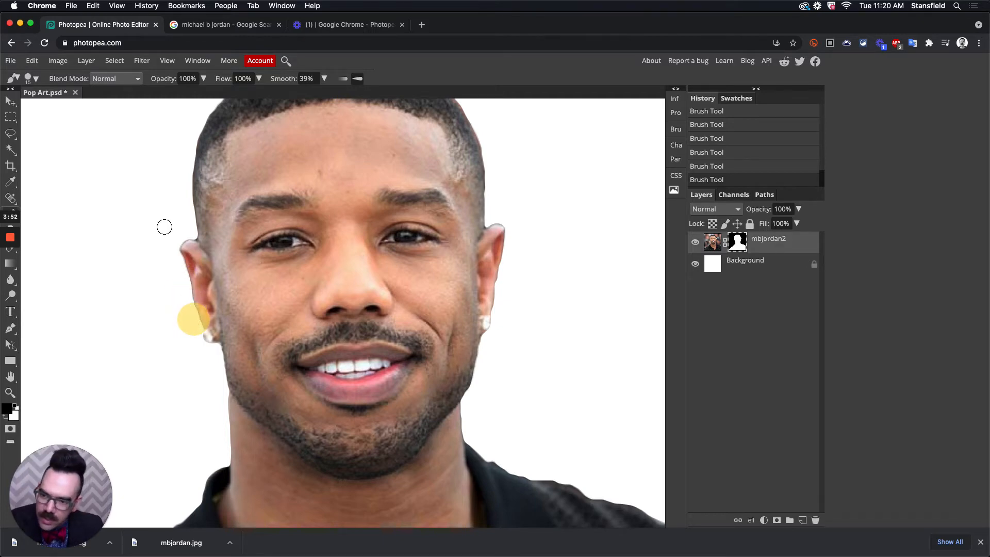
mouse_move(184, 234)
mouse_down()
mouse_move(175, 256)
mouse_move(175, 236)
mouse_move(174, 268)
mouse_move(179, 239)
mouse_move(194, 234)
mouse_up()
key(super+z)
key(super+z)
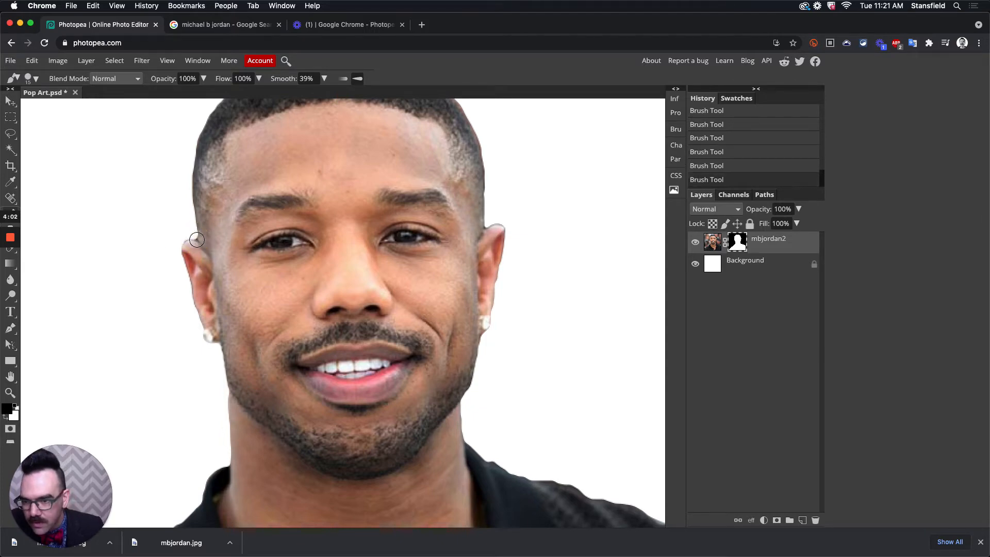
click(195, 235)
key(super+z)
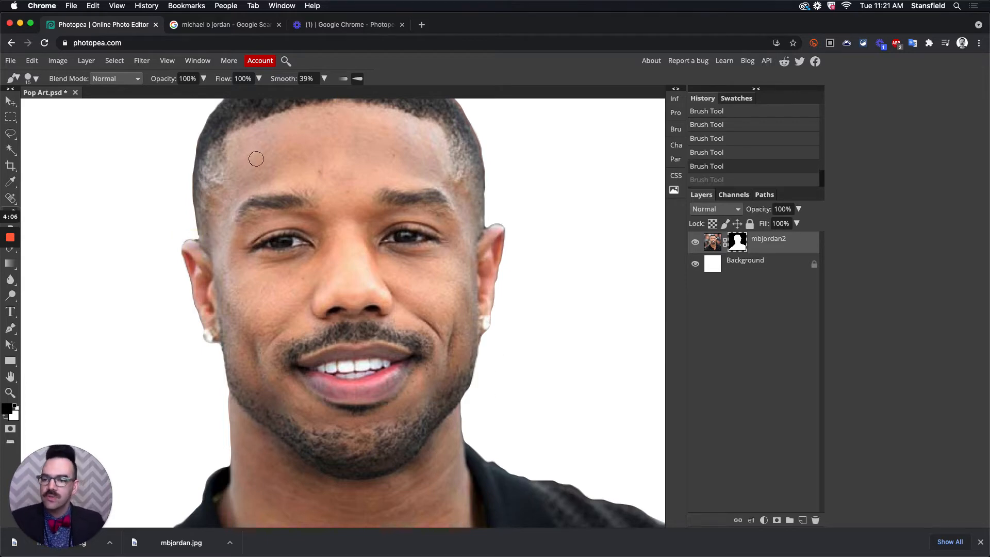
- Lower the brush smoothing to 17% and check the brush's size and hardness
drag(283, 79, 258, 84)
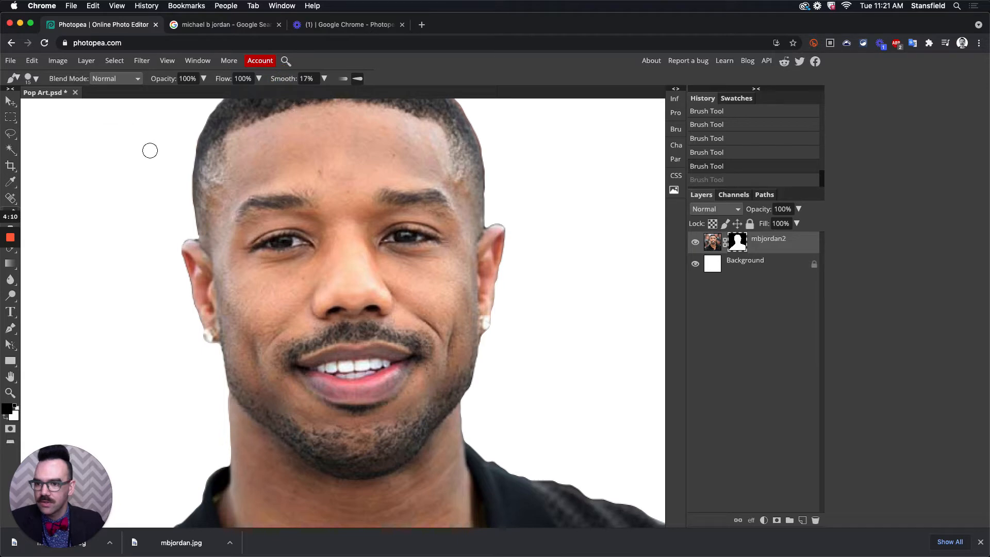
click(32, 79)
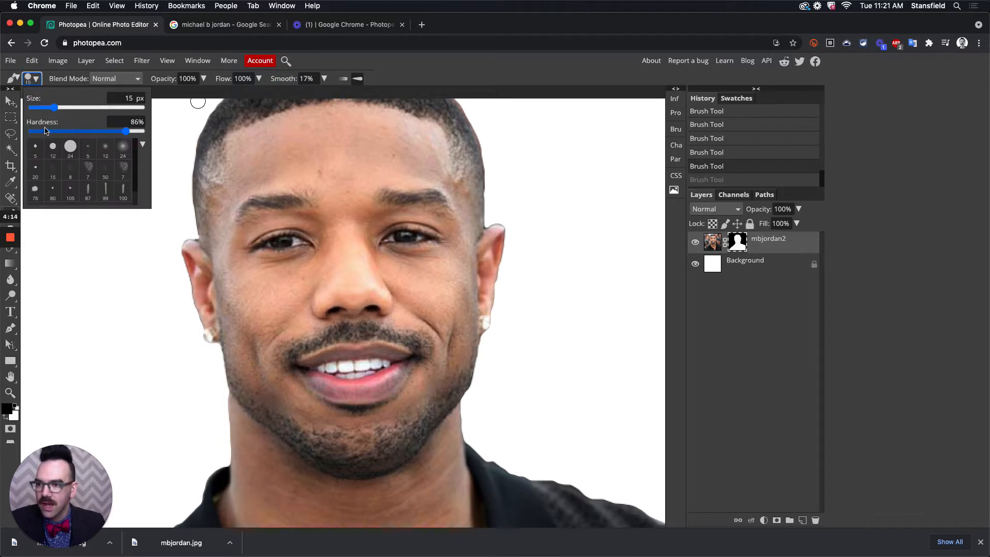
click(435, 76)
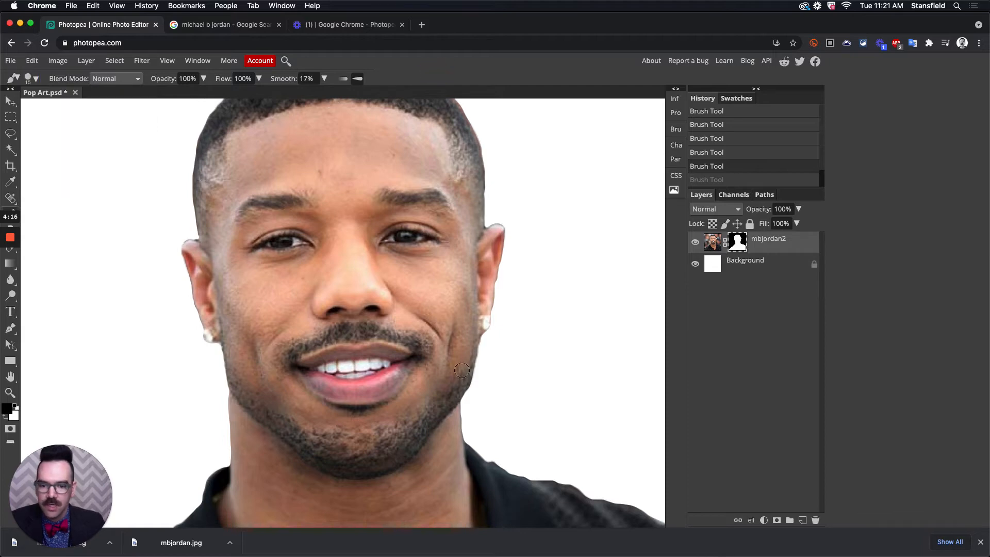
- Paint black on the mask along the hair edge on the right side of the head, and return to the whole-image view
drag(490, 382, 482, 232)
drag(406, 135, 383, 341)
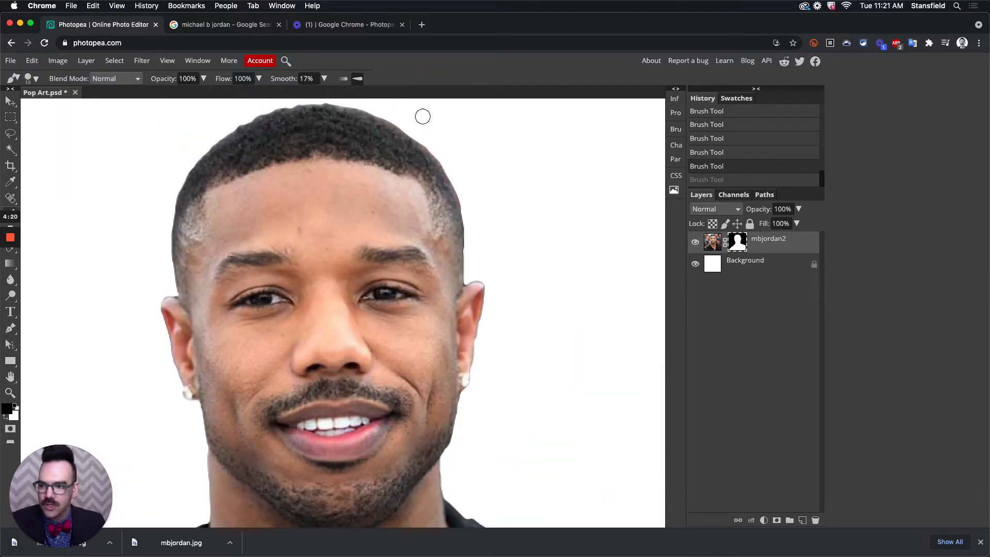
mouse_move(425, 136)
mouse_down()
mouse_move(454, 170)
mouse_move(422, 128)
mouse_move(462, 175)
mouse_move(409, 128)
mouse_move(440, 152)
mouse_move(464, 187)
mouse_move(434, 147)
mouse_move(466, 208)
mouse_move(464, 186)
mouse_move(431, 149)
mouse_move(455, 171)
mouse_move(473, 233)
mouse_up()
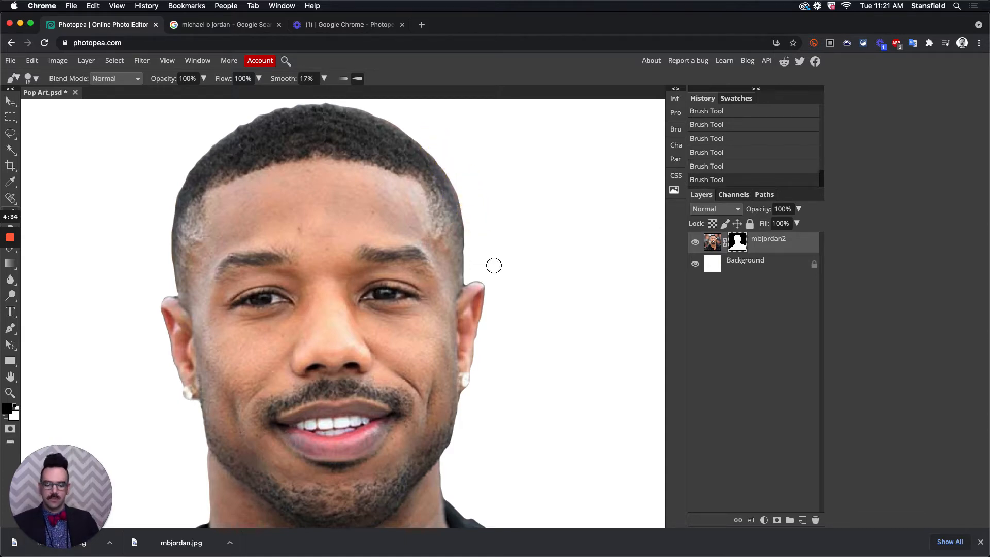
key(super+0)
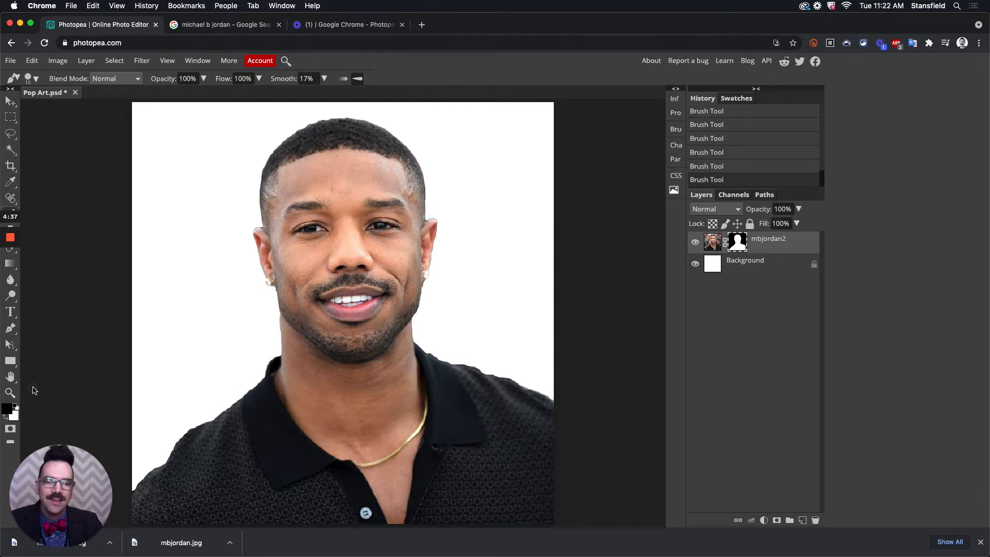
- Target the mbjordan2 layer's image instead of its mask and add a Threshold adjustment layer above it
click(713, 246)
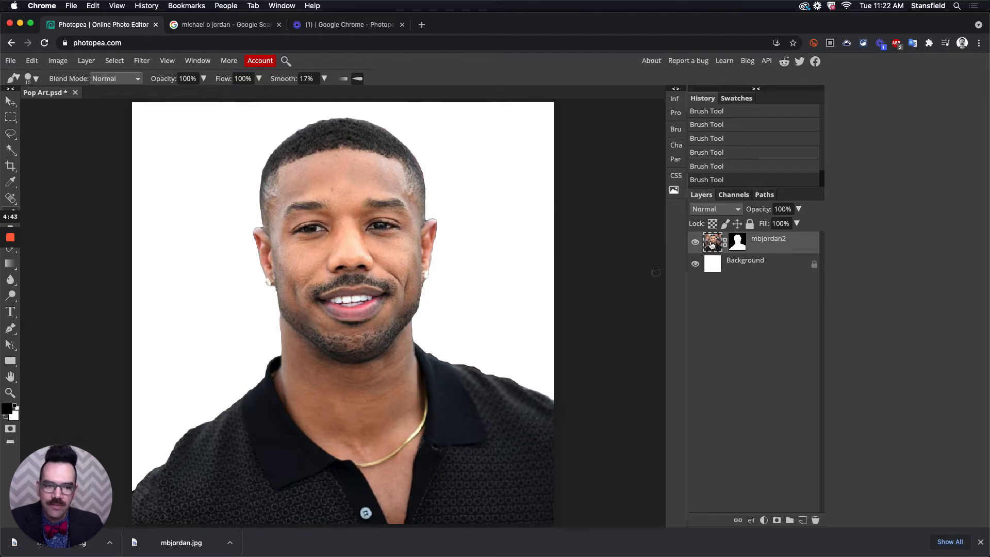
click(741, 245)
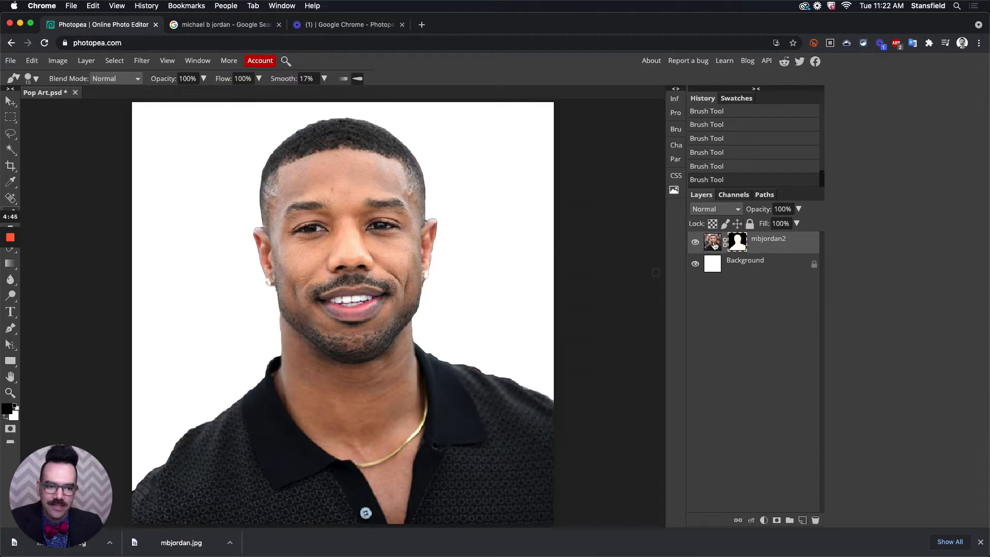
click(713, 246)
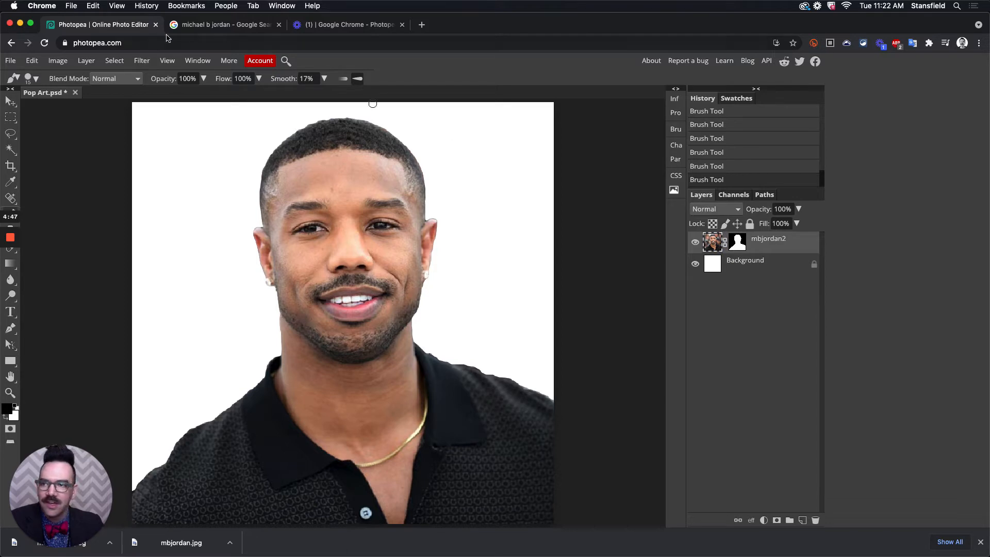
click(87, 62)
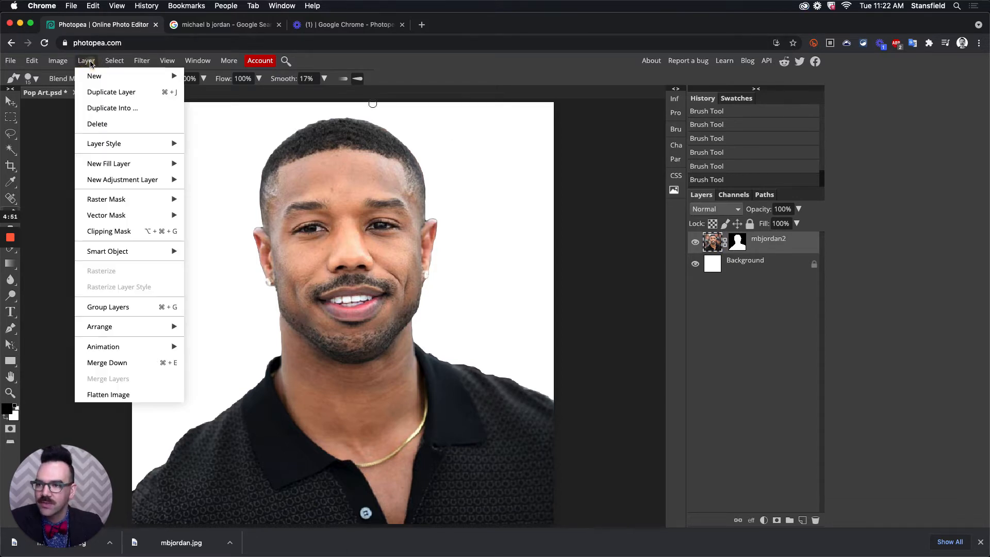
mouse_move(143, 180)
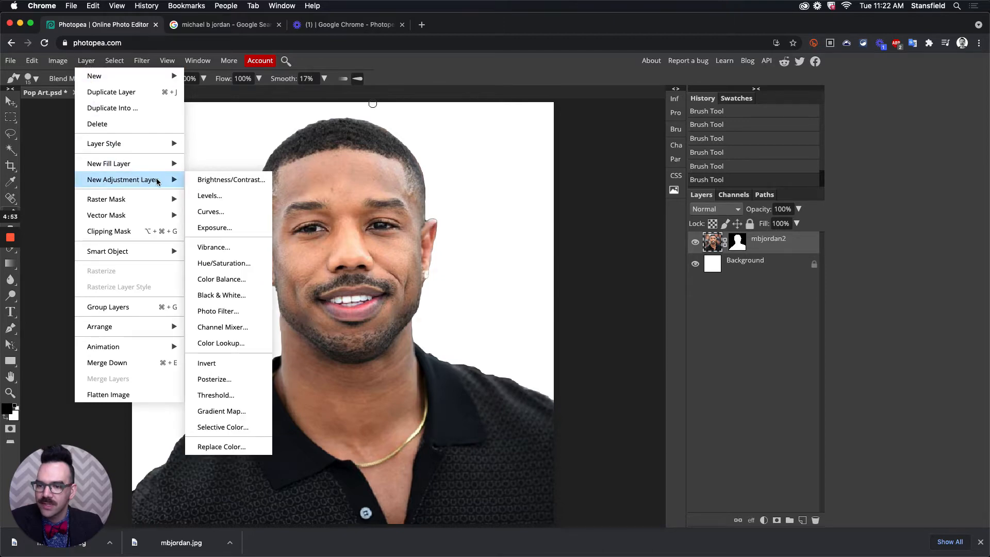
click(239, 396)
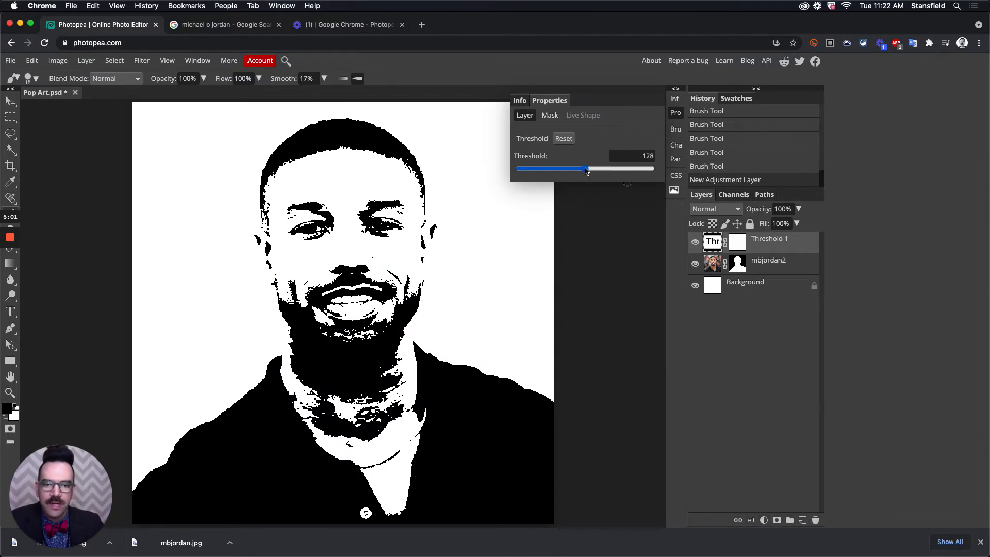
- Try low and high threshold levels on the adjustment layer, settle on 119, and close its properties
drag(587, 171, 533, 167)
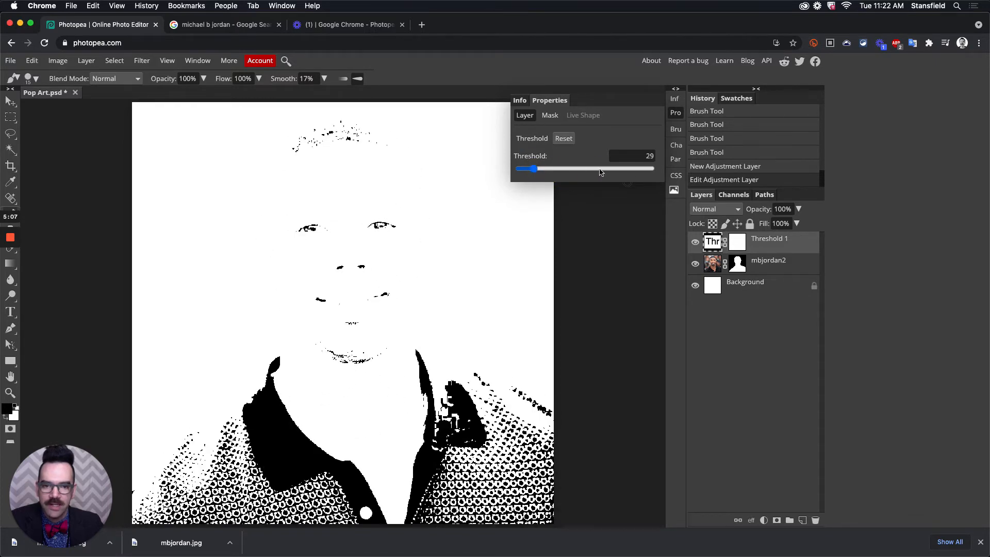
click(638, 170)
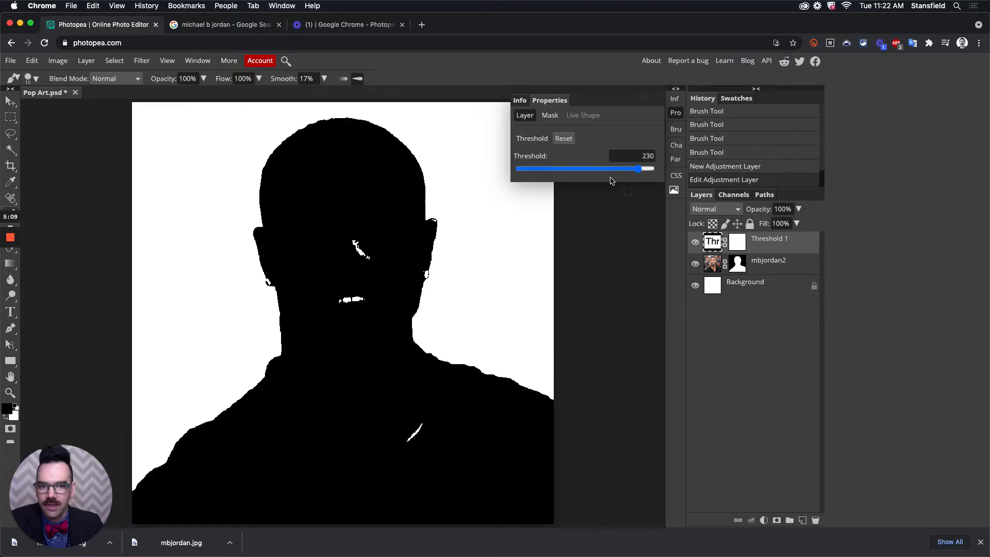
drag(616, 168, 590, 172)
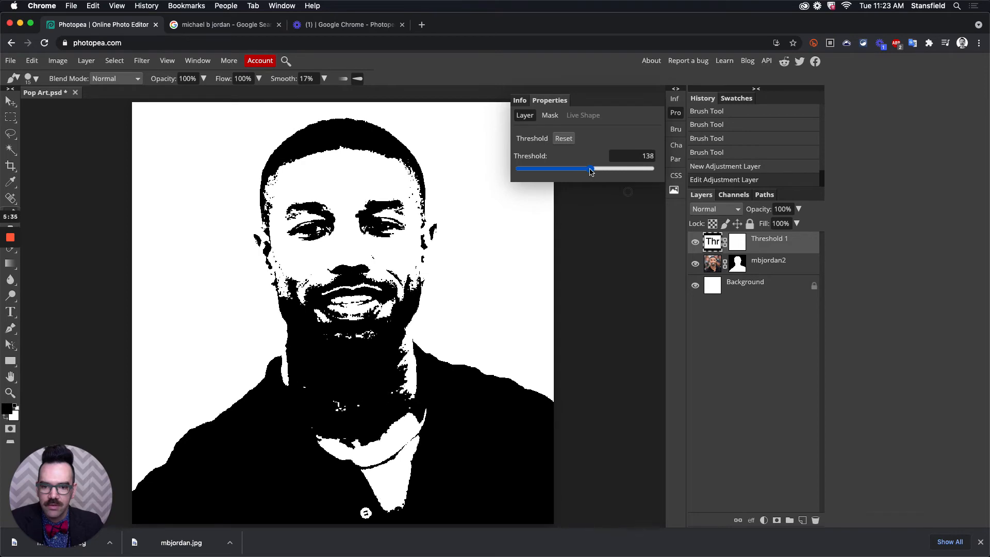
mouse_move(591, 172)
mouse_down()
mouse_move(566, 169)
mouse_move(601, 171)
mouse_move(558, 176)
mouse_move(581, 172)
mouse_up()
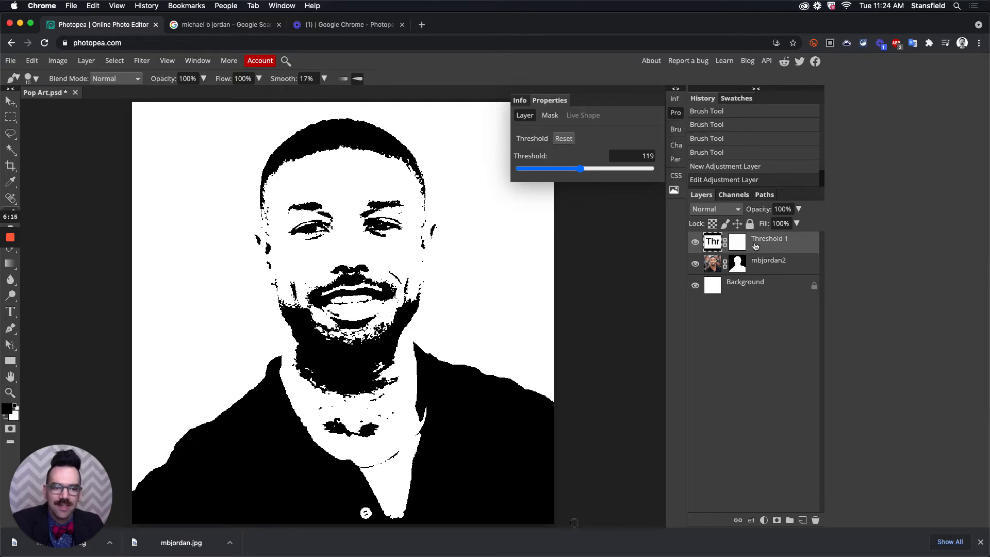
click(675, 113)
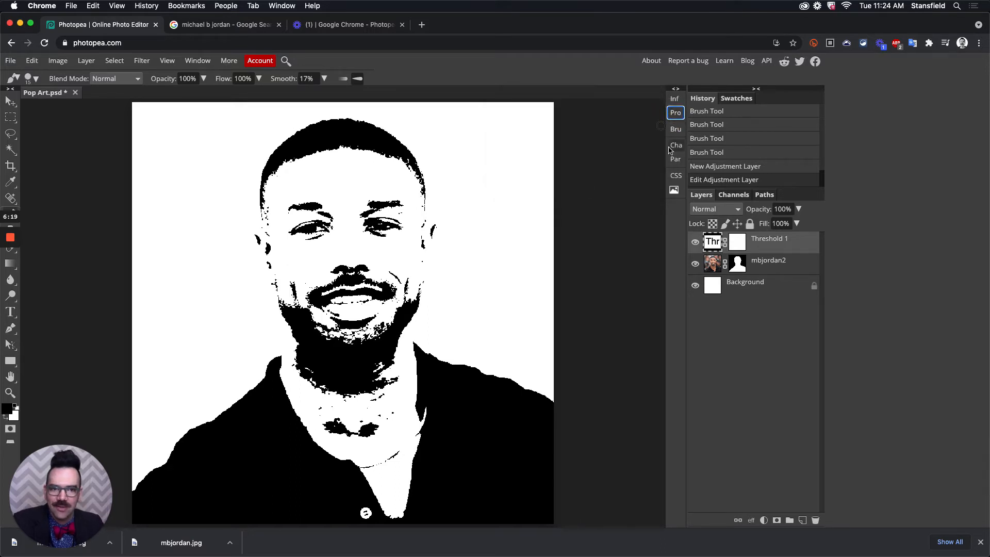
double_click(714, 243)
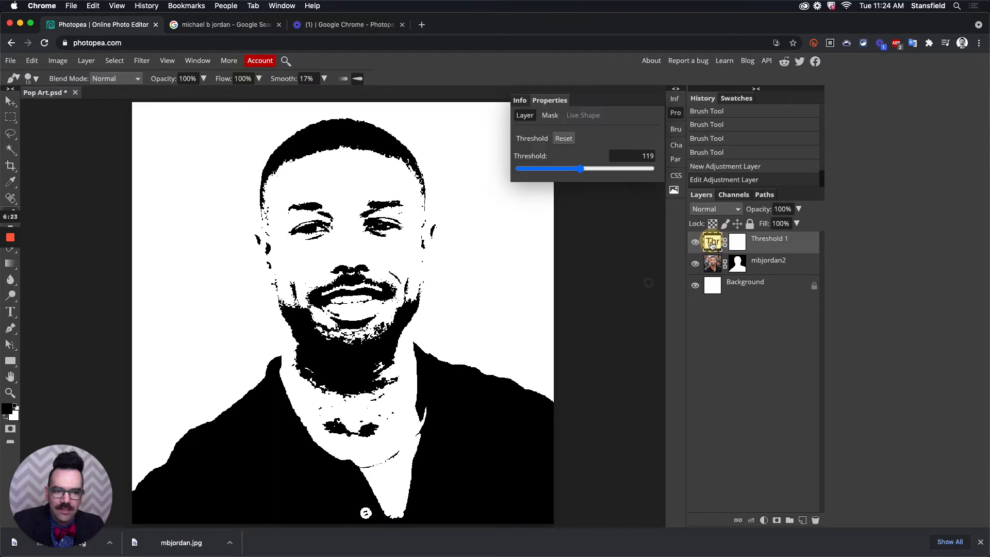
click(675, 113)
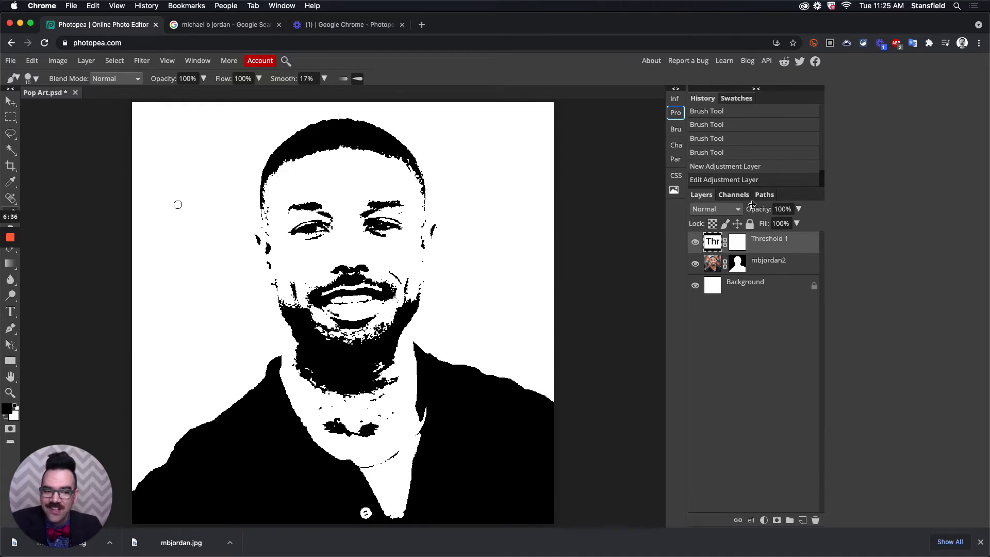
- Paint black on the mbjordan2 mask over the dark throat patches, and check the area with the Threshold 1 layer hidden and shown again
click(739, 263)
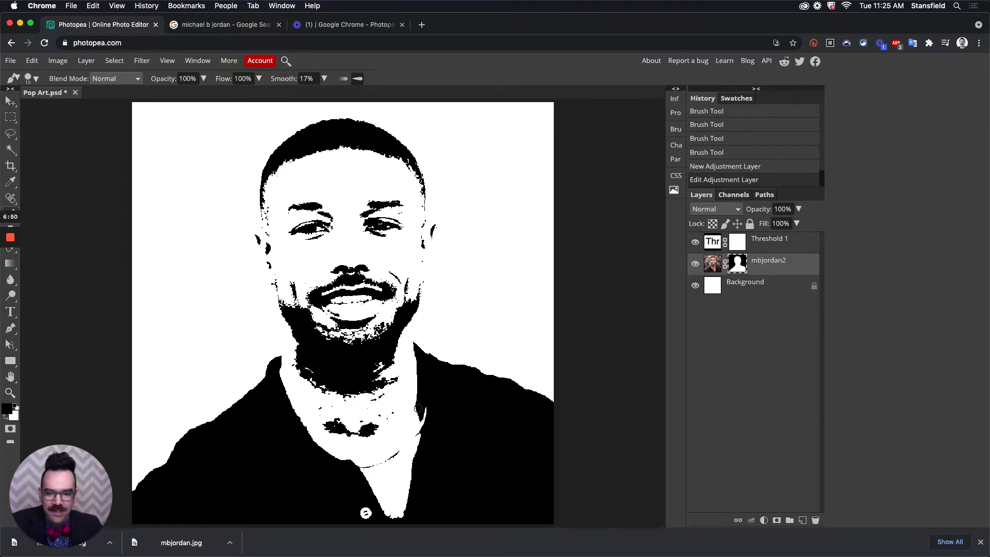
mouse_move(366, 423)
mouse_down()
mouse_move(392, 409)
mouse_move(385, 424)
mouse_move(328, 436)
mouse_move(326, 419)
mouse_move(359, 432)
mouse_move(351, 439)
mouse_move(368, 428)
mouse_move(336, 432)
mouse_move(322, 407)
mouse_move(343, 432)
mouse_move(400, 435)
mouse_up()
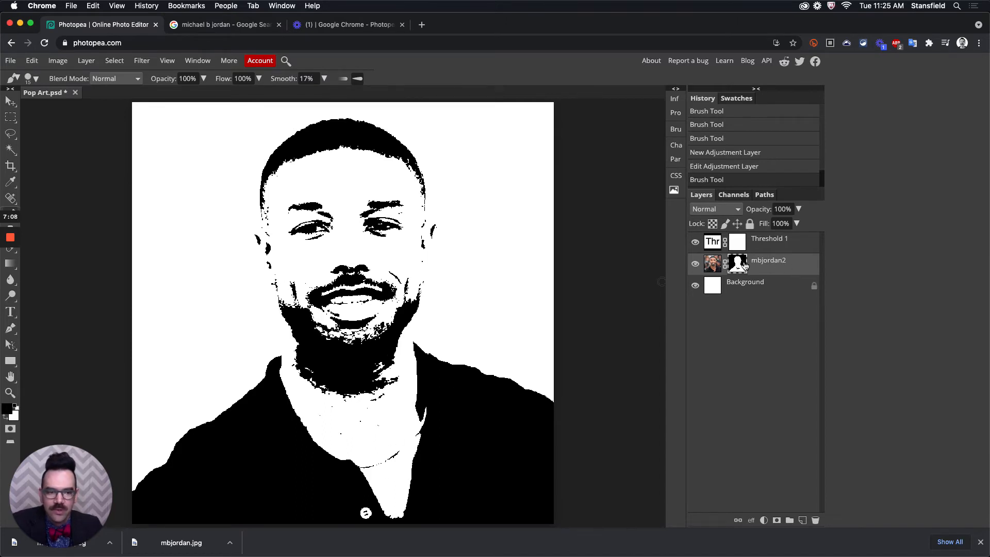
click(695, 242)
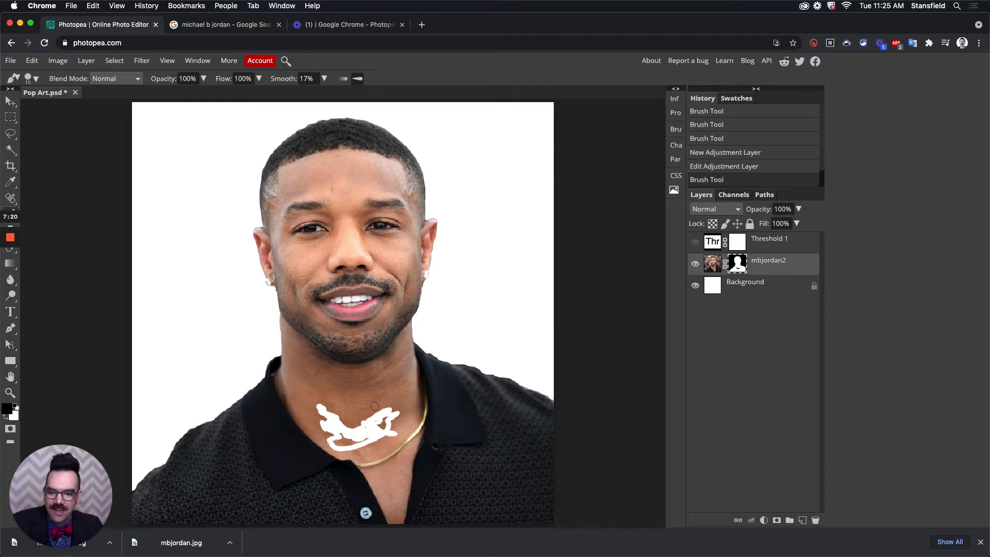
click(695, 242)
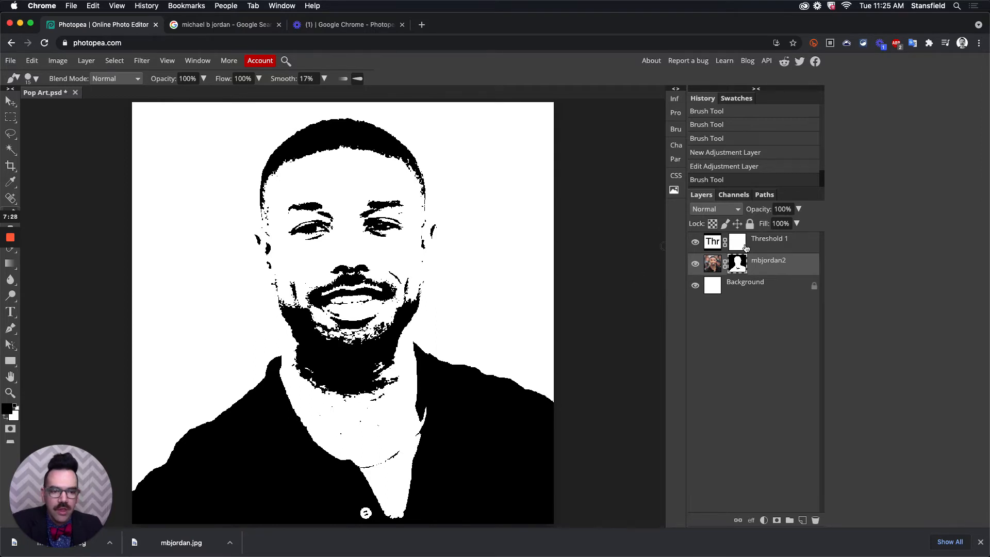
- Turn the Threshold 1 adjustment layer into a clipping mask on the mbjordan2 layer
right_click(773, 240)
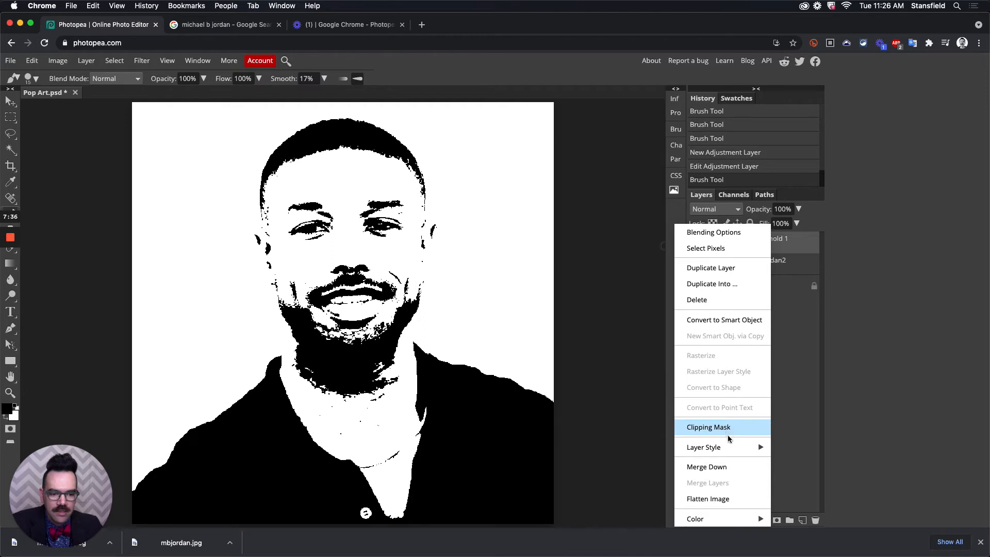
mouse_move(725, 454)
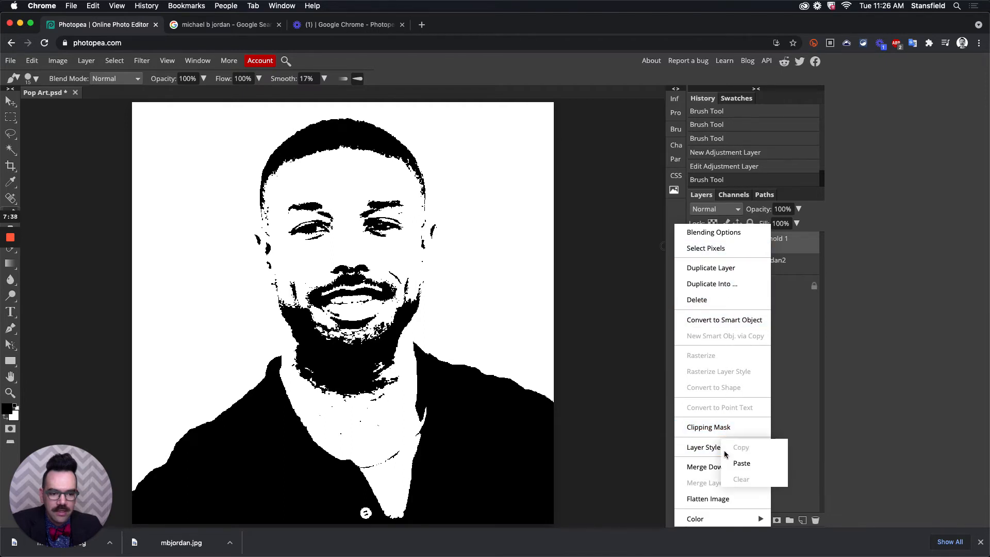
click(737, 428)
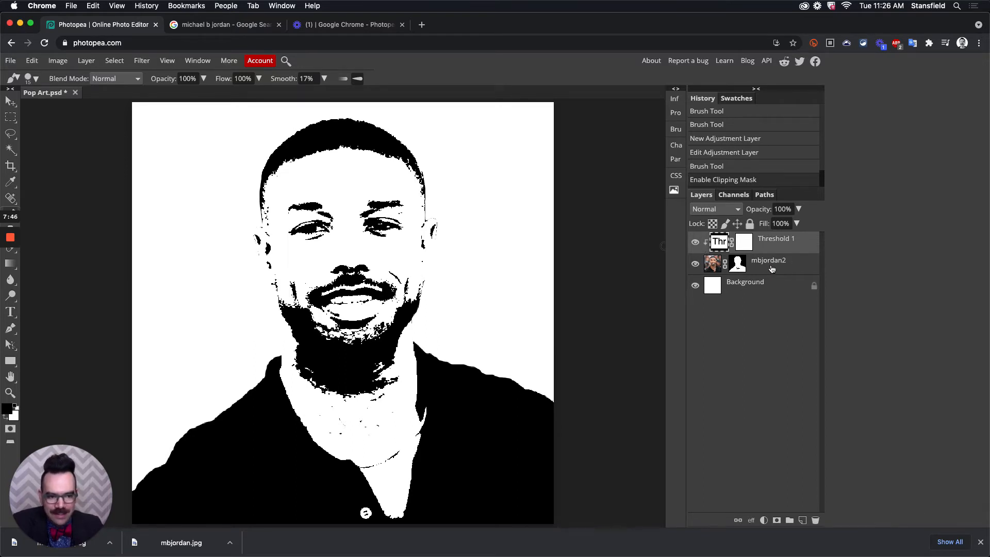
- Target the mbjordan2 layer's image and set the layer's blend mode to Linear Burn
click(712, 265)
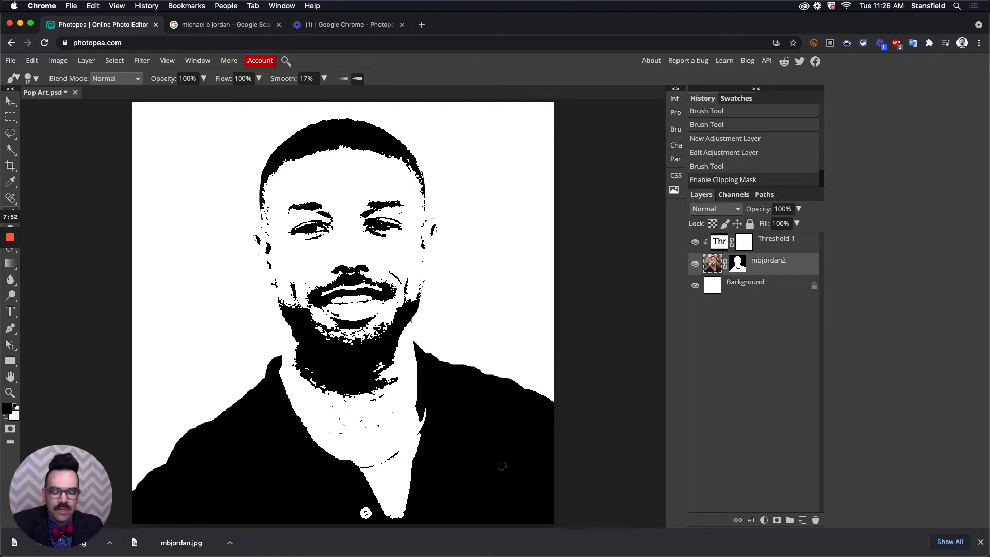
click(735, 209)
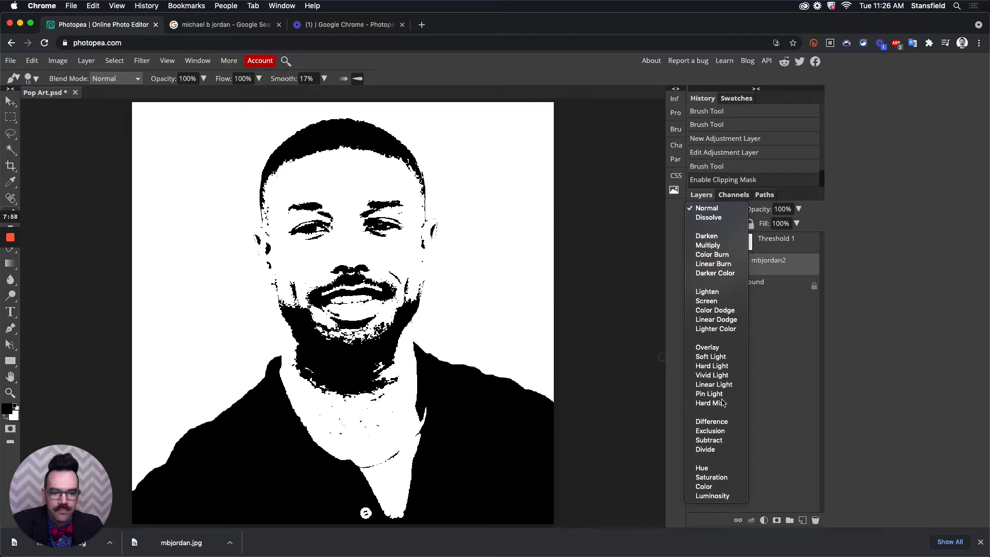
click(713, 264)
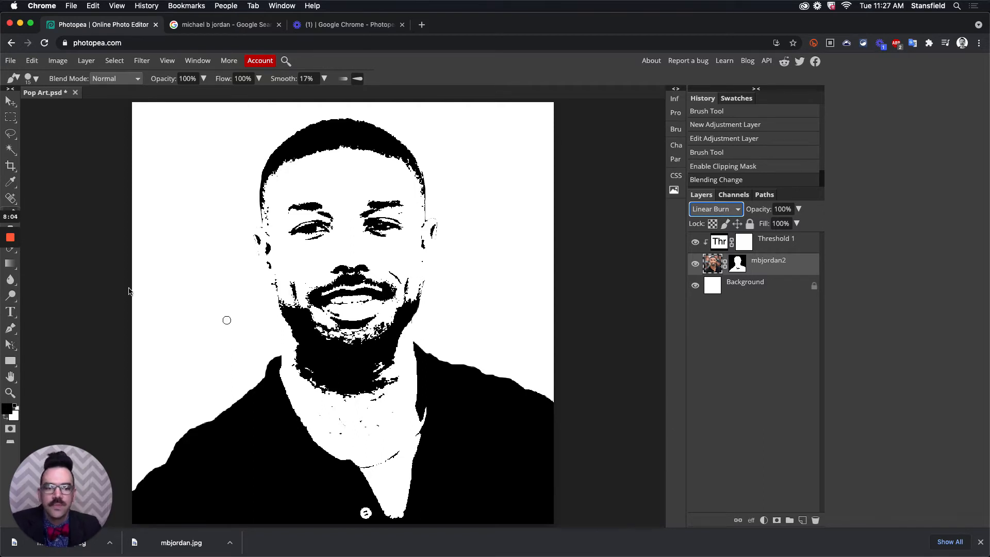
- Add a new empty layer directly above the Background layer and name it "color fill"
click(757, 283)
click(756, 288)
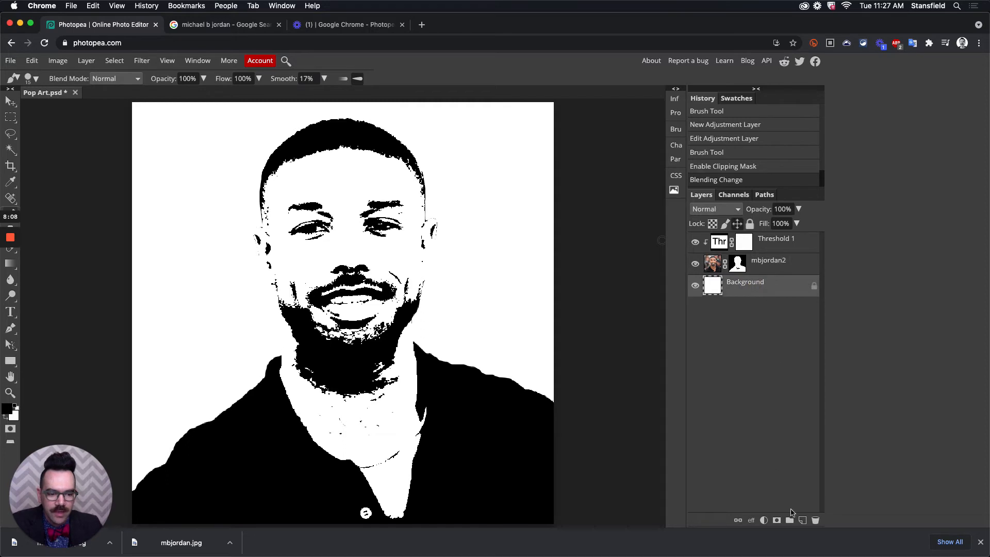
click(802, 520)
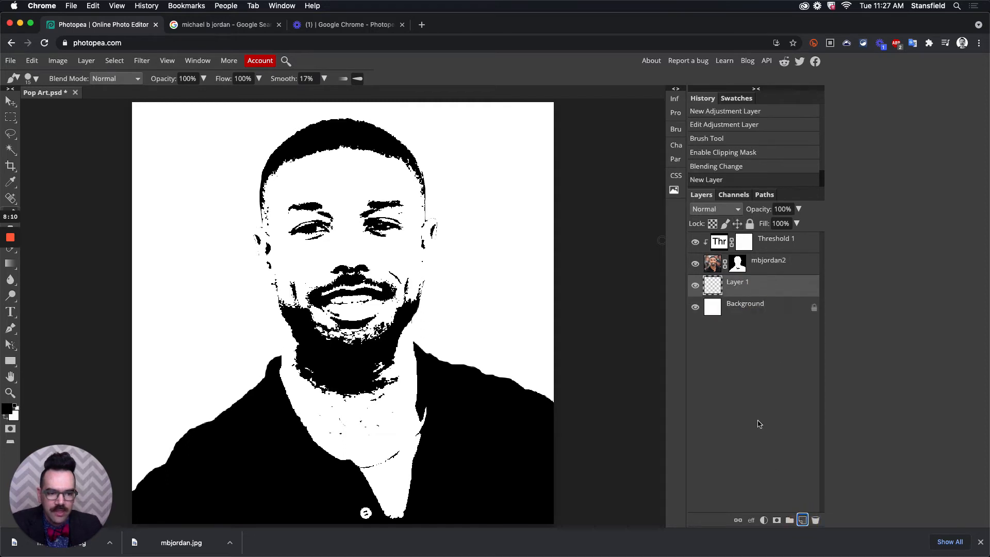
double_click(736, 285)
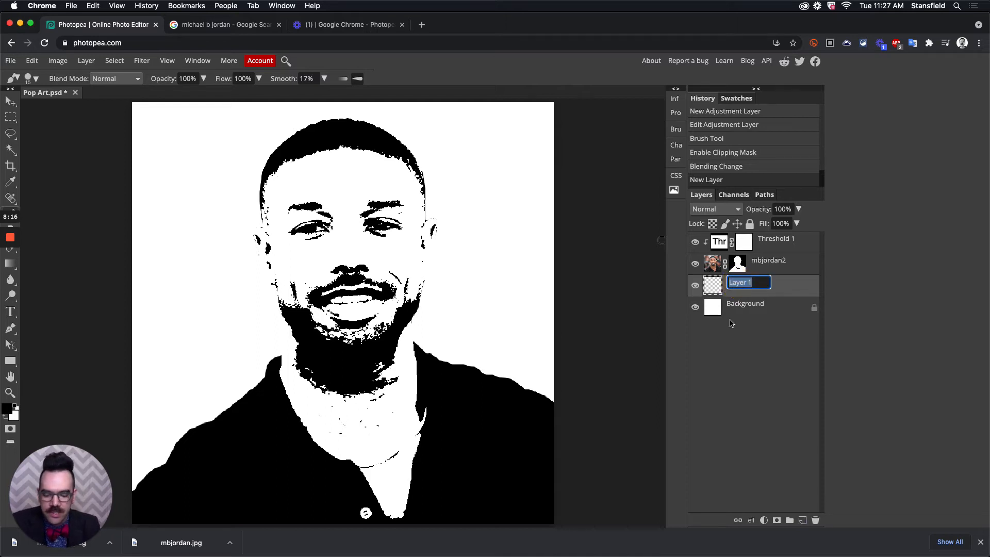
text(color fil)
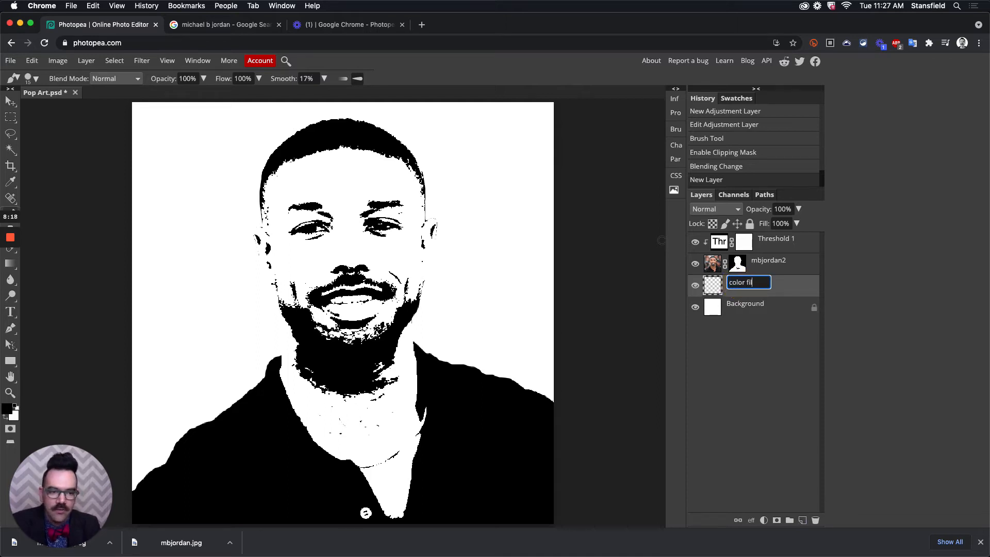
text(l)
key(Return)
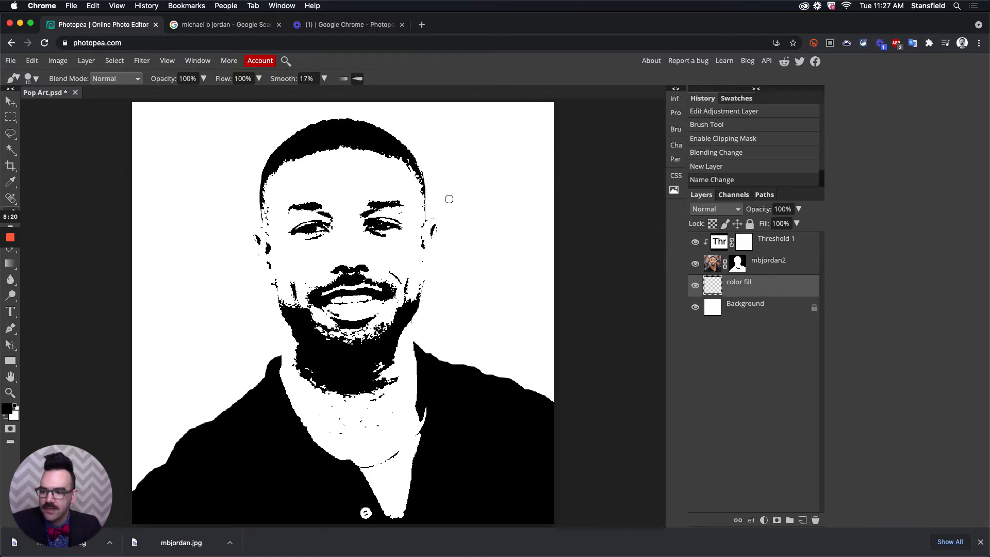
click(7, 410)
drag(180, 179, 180, 230)
drag(199, 154, 218, 149)
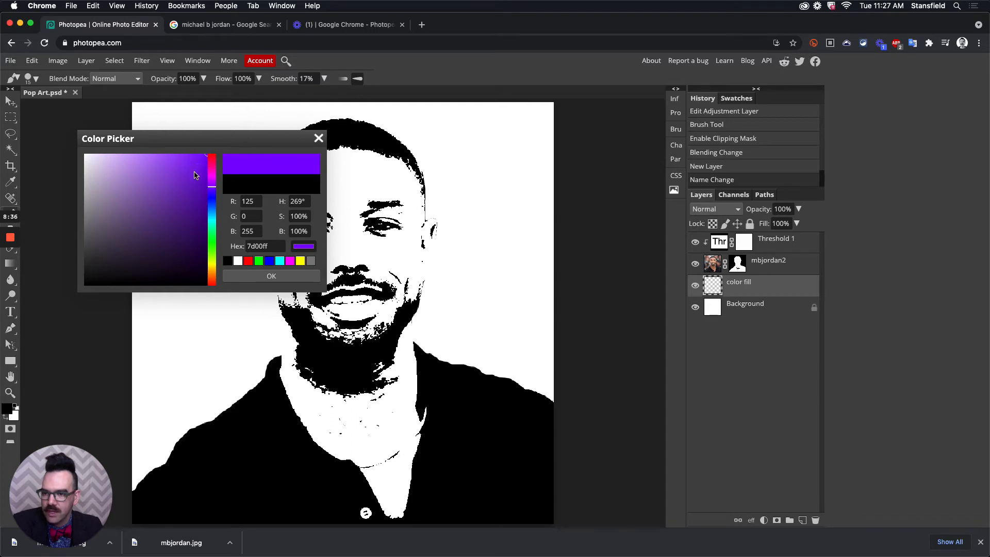
drag(101, 165, 191, 167)
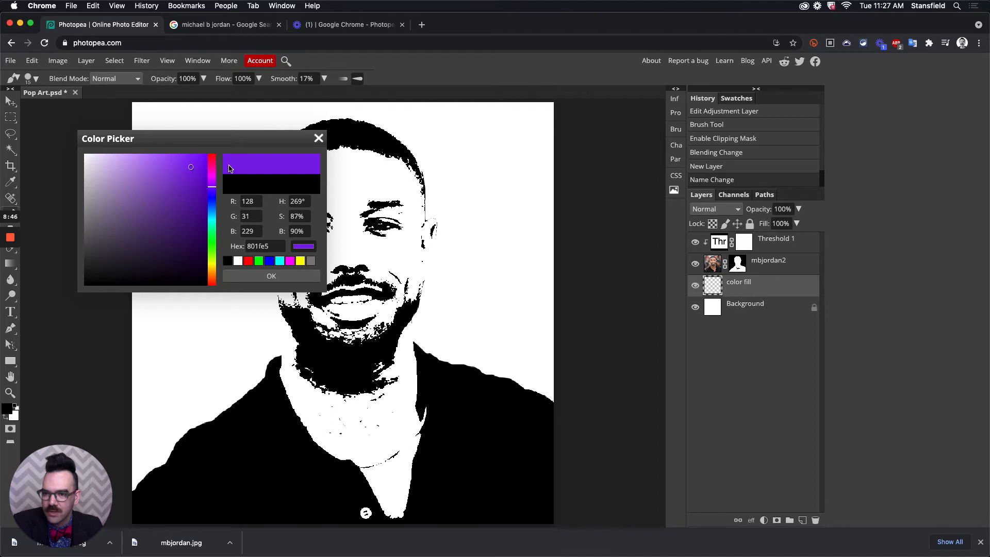
click(319, 138)
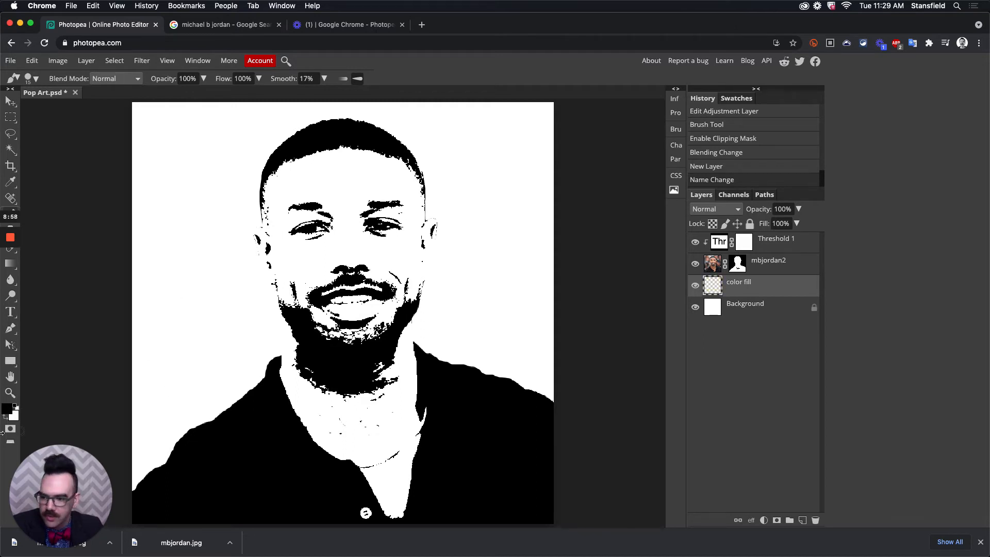
- Set the foreground color to the purple 7f1ce6
click(13, 411)
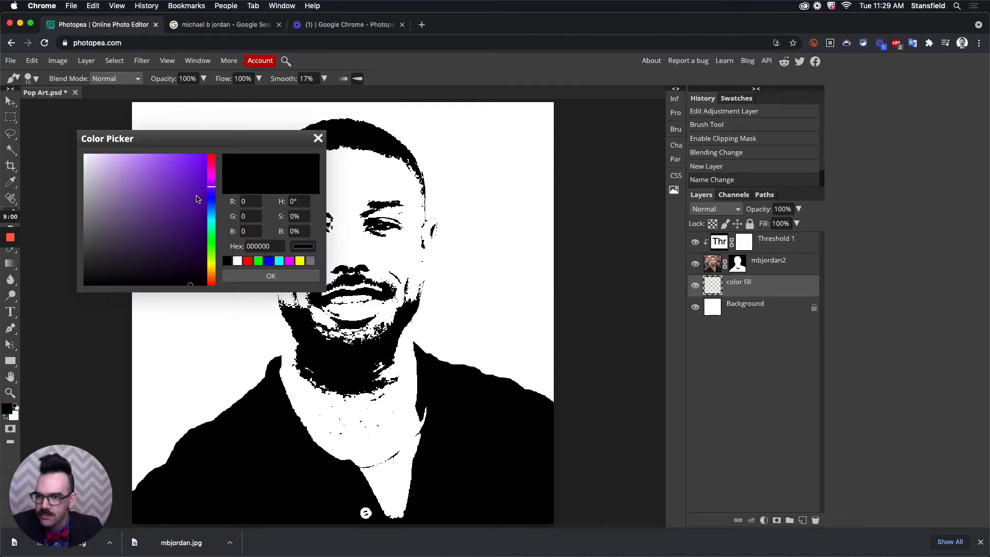
click(191, 167)
drag(191, 167, 191, 166)
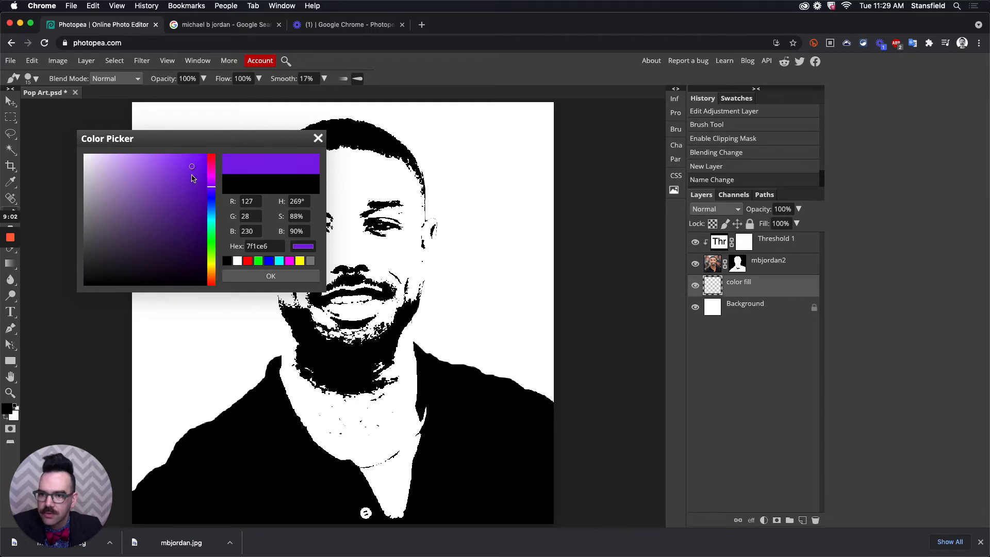
click(286, 275)
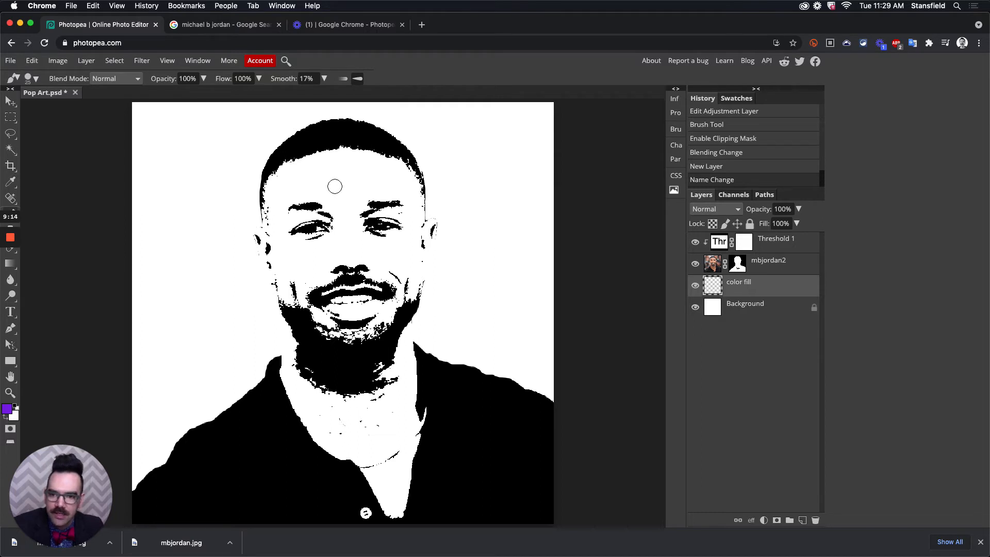
- Paint the face, neck and open collar area purple on the color fill layer with a much larger brush
key(bracketright)
key(bracketright)
key(bracketright)
key(bracketright)
key(bracketright)
key(bracketright)
key(bracketright)
key(bracketright)
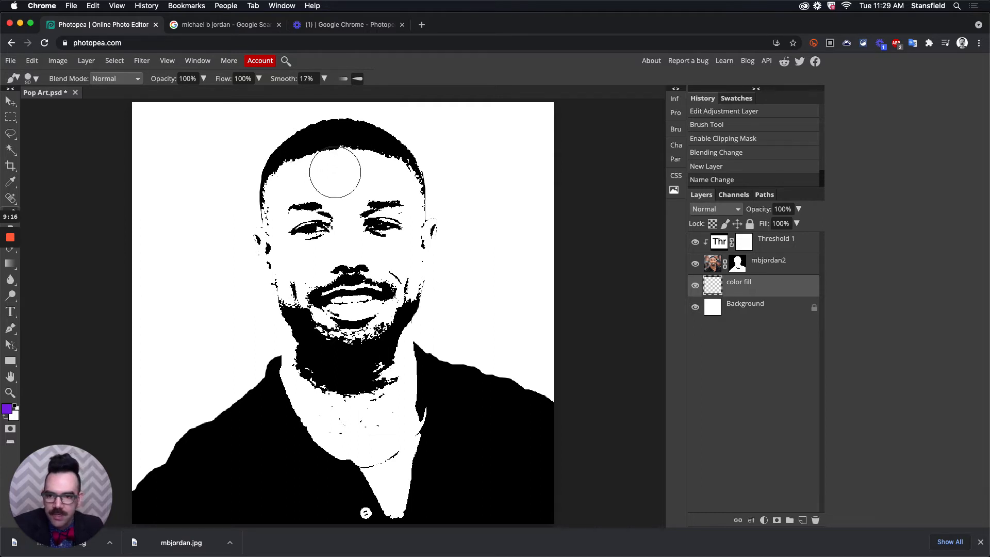
mouse_move(360, 179)
mouse_down()
mouse_move(329, 159)
mouse_move(299, 168)
mouse_move(307, 160)
mouse_move(279, 179)
mouse_move(293, 288)
mouse_move(343, 332)
mouse_move(395, 317)
mouse_move(409, 301)
mouse_move(416, 244)
mouse_move(407, 179)
mouse_move(367, 154)
mouse_move(334, 149)
mouse_move(375, 172)
mouse_move(335, 188)
mouse_move(350, 201)
mouse_move(337, 232)
mouse_move(367, 248)
mouse_move(392, 214)
mouse_move(354, 259)
mouse_move(307, 256)
mouse_move(335, 315)
mouse_move(349, 272)
mouse_move(356, 300)
mouse_move(378, 315)
mouse_move(400, 243)
mouse_move(399, 265)
mouse_move(380, 316)
mouse_move(328, 331)
mouse_move(291, 367)
mouse_move(291, 390)
mouse_move(304, 421)
mouse_move(406, 485)
mouse_move(411, 499)
mouse_move(357, 499)
mouse_move(365, 478)
mouse_move(389, 496)
mouse_move(424, 401)
mouse_move(392, 342)
mouse_move(372, 418)
mouse_move(345, 422)
mouse_move(311, 358)
mouse_move(308, 371)
mouse_move(371, 450)
mouse_move(417, 469)
mouse_up()
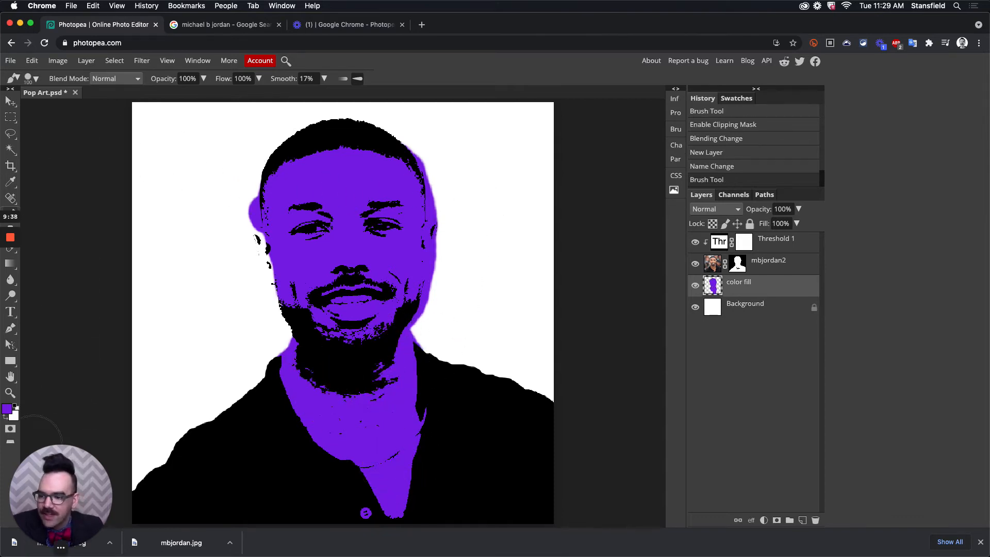
- Try to cover the purple spill beside the left ear and at the upper right of the head with white paint
key(x)
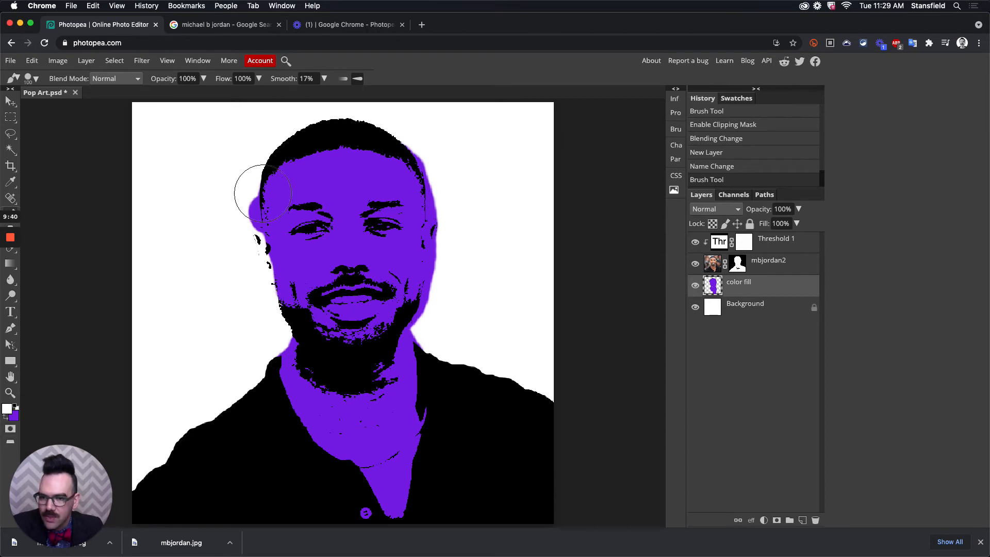
drag(227, 199, 238, 227)
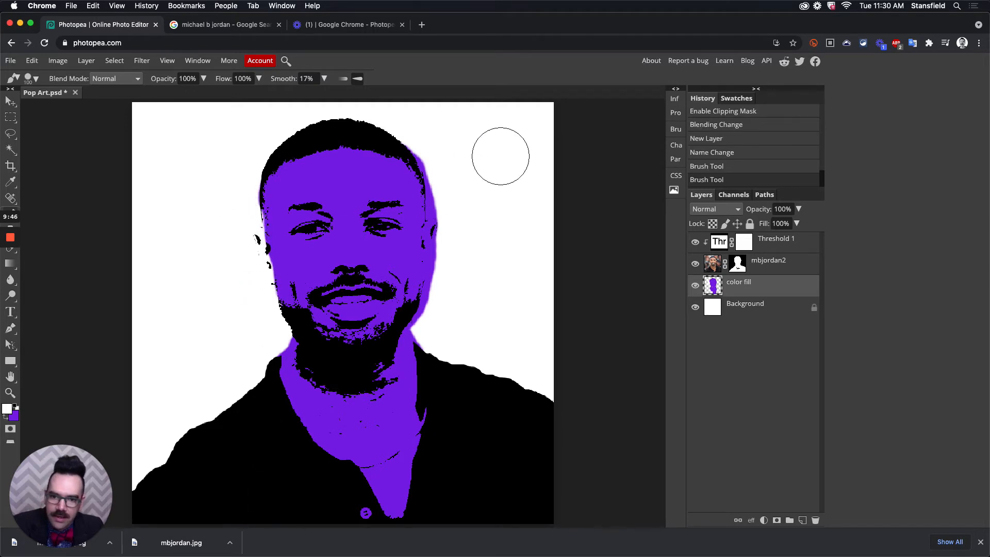
mouse_move(428, 129)
mouse_down()
mouse_move(416, 130)
mouse_move(442, 166)
mouse_move(430, 142)
mouse_up()
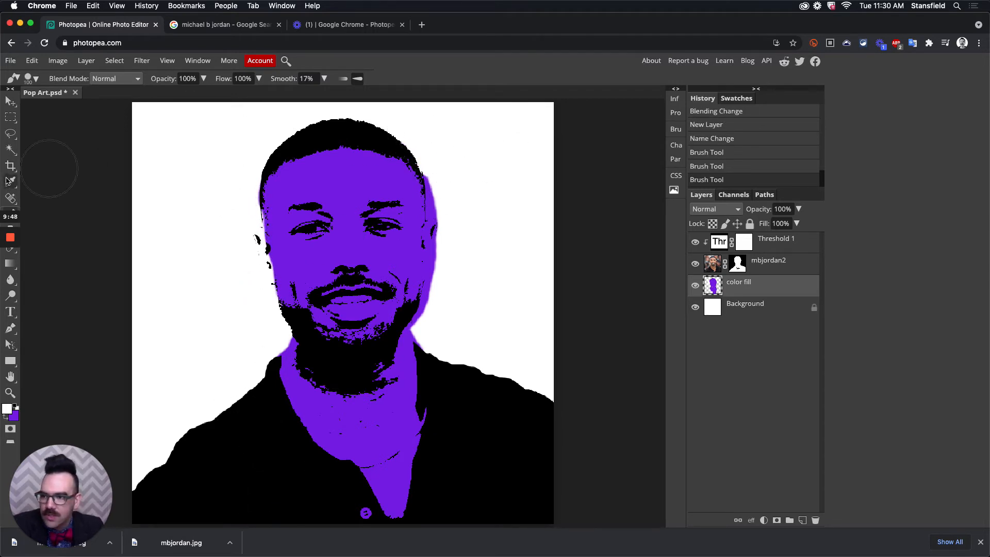
- Show the color fill layer alone and erase the white paint on both sides of the head with an enlarged Eraser
key(e)
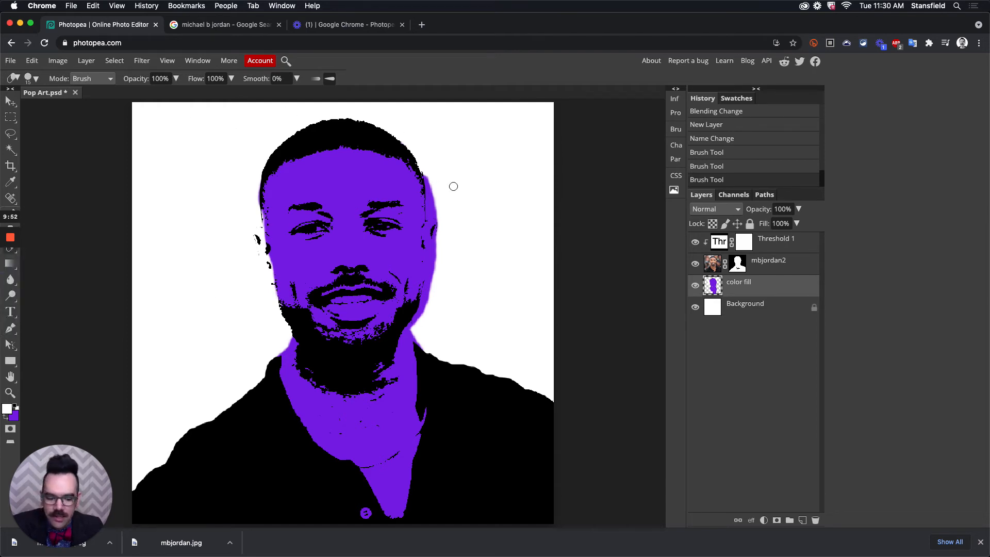
key(bracketright)
key(bracketright)
key(bracketright)
key(bracketright)
key(bracketright)
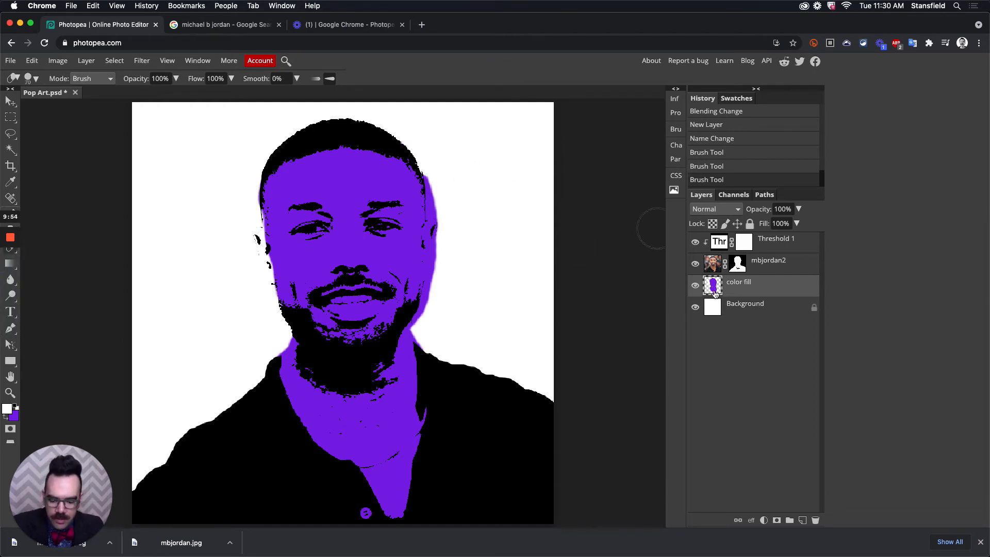
click(695, 288)
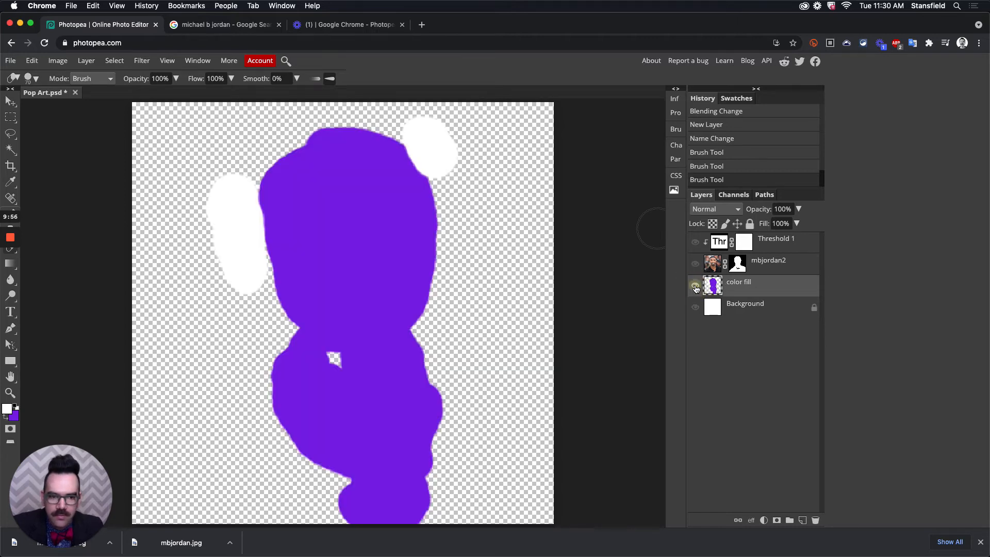
alt+click(695, 287)
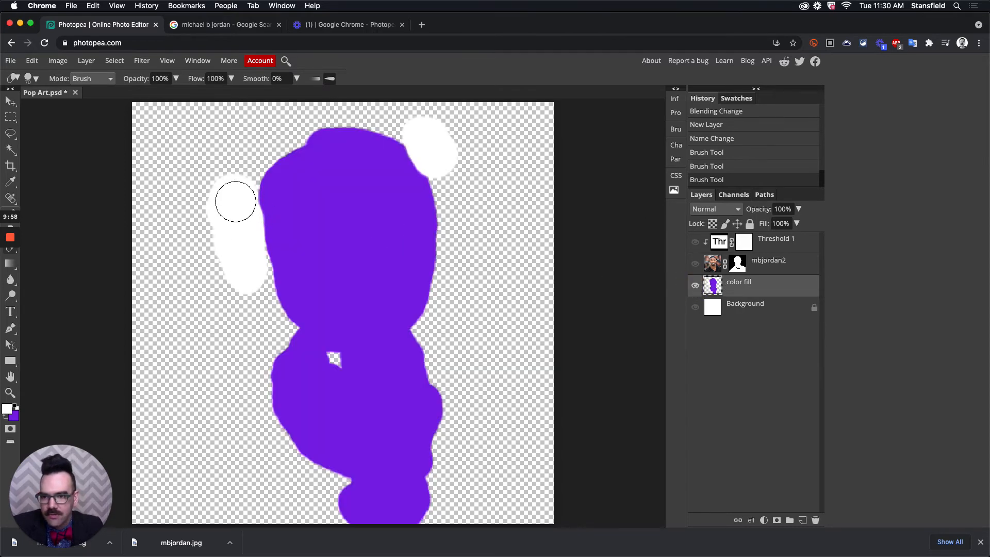
mouse_move(208, 174)
mouse_down()
mouse_move(220, 211)
mouse_move(240, 167)
mouse_move(238, 221)
mouse_move(220, 205)
mouse_move(241, 207)
mouse_move(239, 269)
mouse_move(226, 279)
mouse_move(245, 253)
mouse_move(250, 270)
mouse_move(254, 257)
mouse_move(239, 181)
mouse_up()
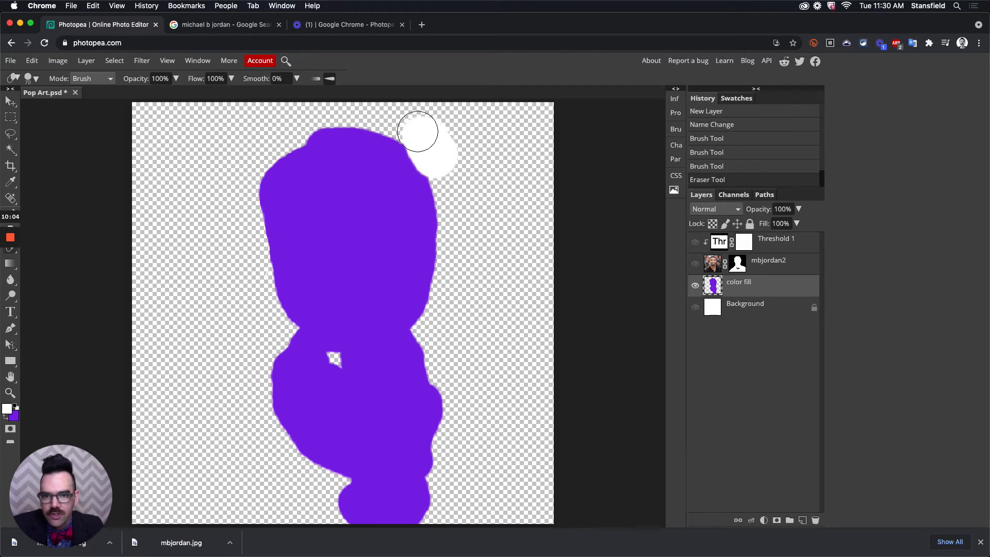
mouse_move(420, 139)
mouse_down()
mouse_move(443, 185)
mouse_move(434, 128)
mouse_move(420, 117)
mouse_move(449, 125)
mouse_move(487, 227)
mouse_up()
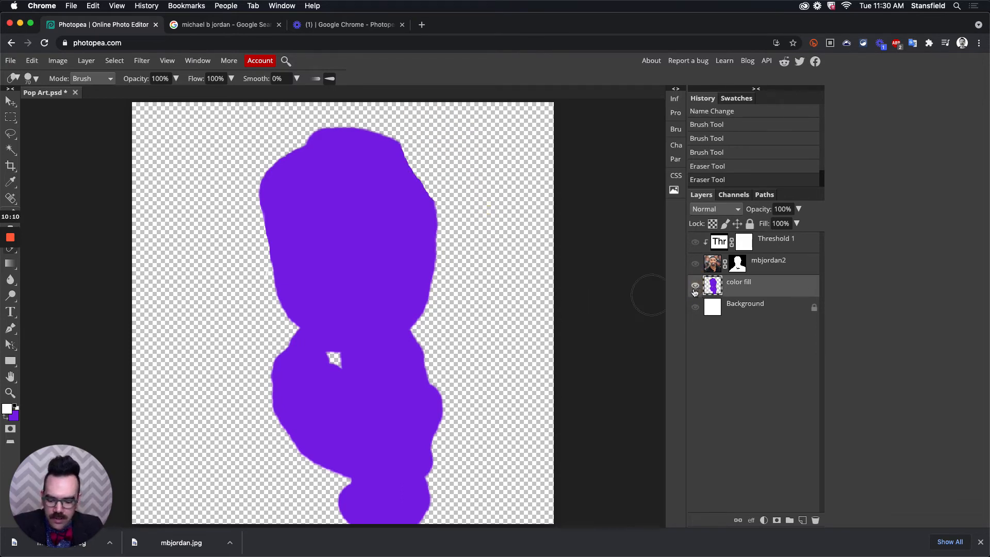
- Make the mbjordan2, Threshold 1 and Background layers visible again, and erase the purple spill along the right side of the face
click(695, 263)
click(695, 241)
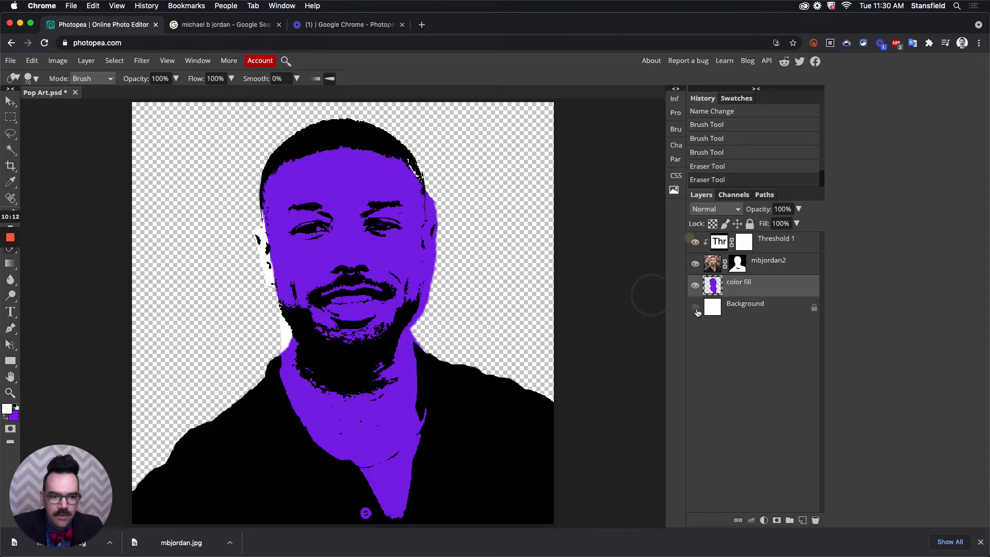
click(695, 307)
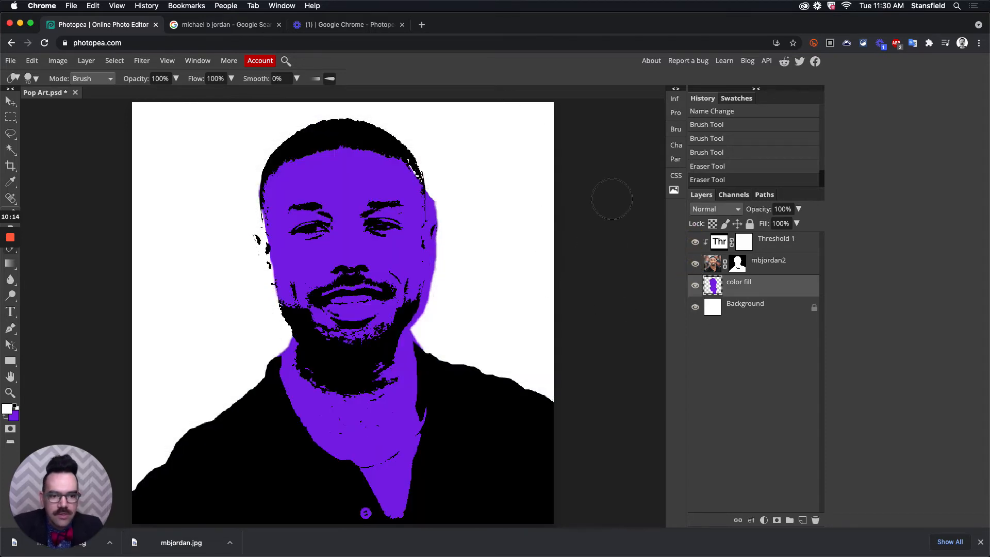
mouse_move(456, 195)
mouse_down()
mouse_move(446, 218)
mouse_move(443, 187)
mouse_move(433, 322)
mouse_up()
drag(243, 233, 246, 230)
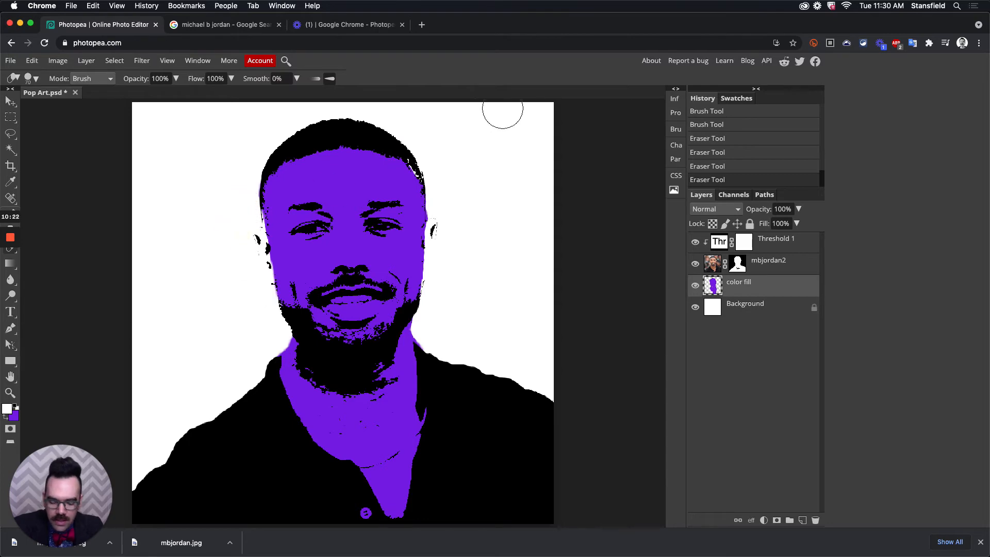
- Paint purple over the white gap in the right hairline on the color fill layer using a much smaller brush
key(b)
click(16, 406)
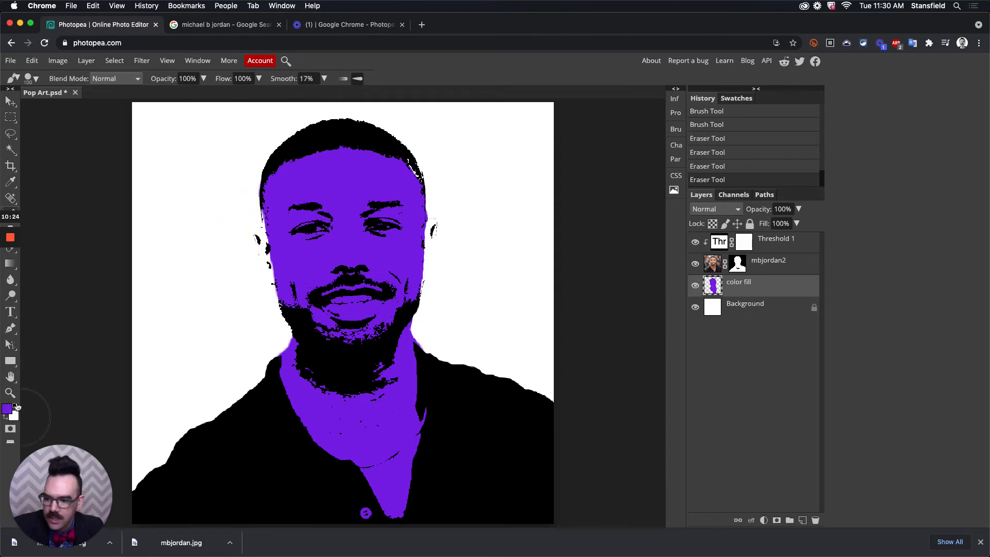
key(super+plus)
key(super+plus)
key(super+plus)
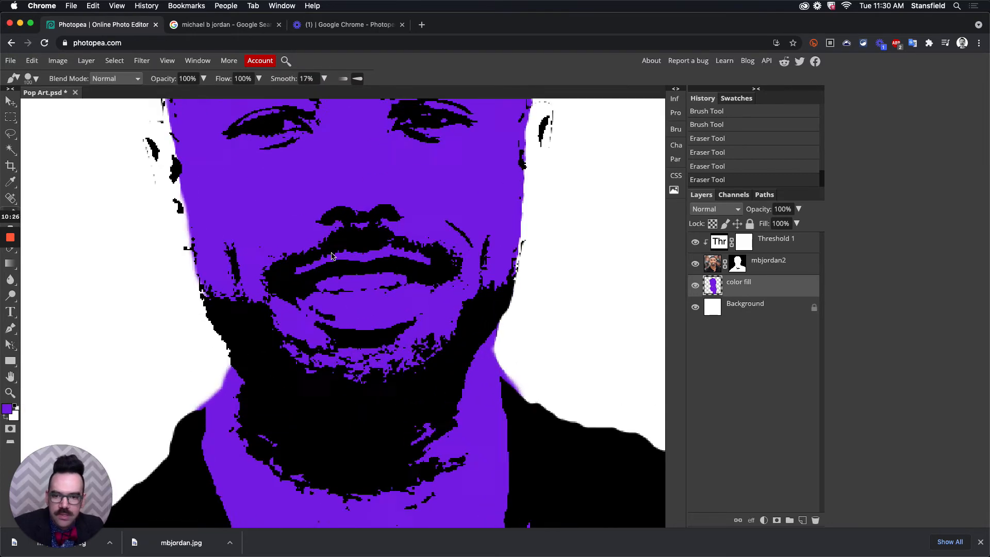
drag(521, 195, 374, 422)
key(bracketleft)
key(bracketleft)
key(bracketleft)
key(bracketleft)
key(bracketleft)
key(bracketleft)
key(bracketleft)
key(bracketleft)
key(bracketleft)
key(bracketleft)
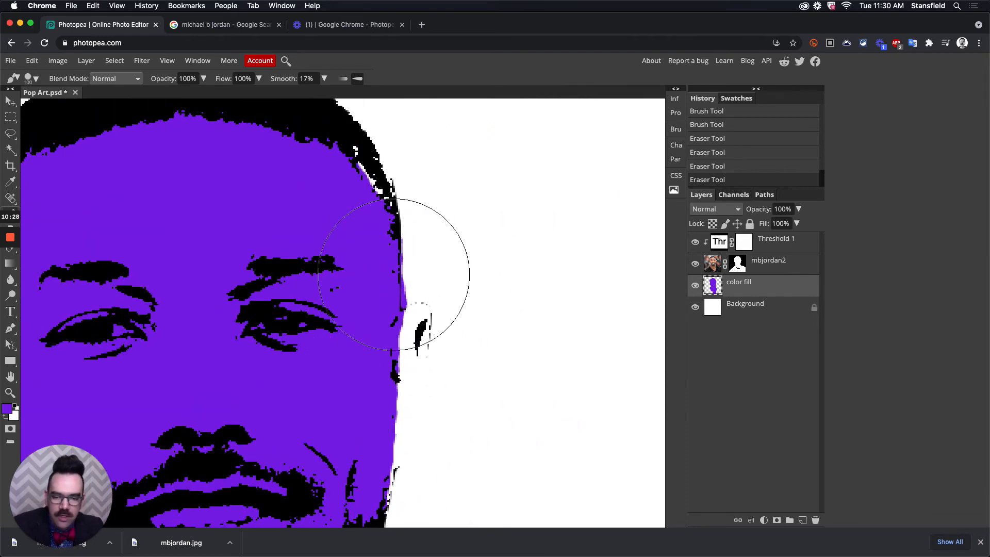
key(bracketleft)
key(bracketleft)
key(bracketleft)
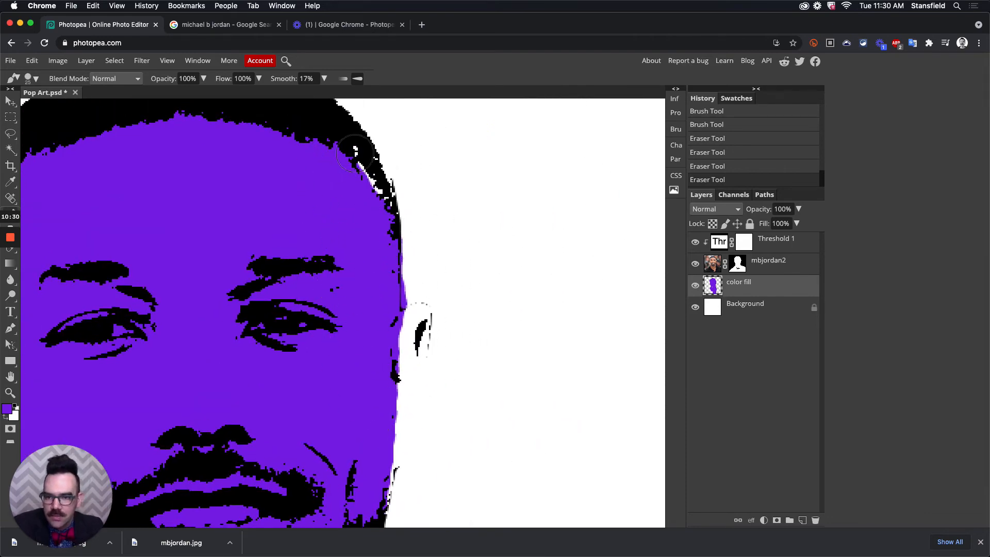
drag(346, 149, 383, 214)
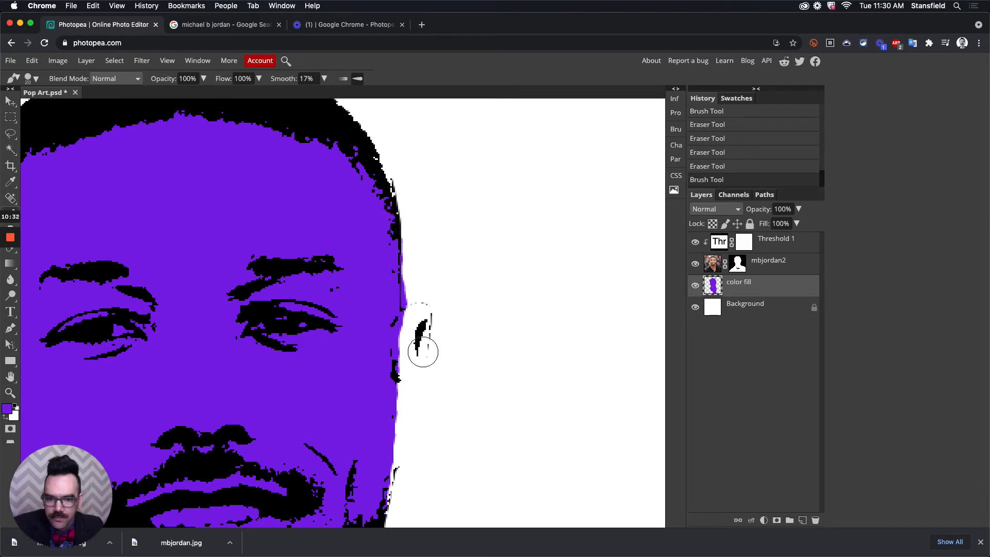
- Paint the right ear and the adjoining cheek edge purple on the color fill layer
mouse_move(416, 333)
mouse_down()
mouse_move(407, 318)
mouse_move(422, 310)
mouse_move(417, 317)
mouse_up()
click(423, 309)
mouse_move(408, 376)
mouse_down()
mouse_move(439, 287)
mouse_move(433, 247)
mouse_move(448, 249)
mouse_move(453, 228)
mouse_move(435, 265)
mouse_move(439, 339)
mouse_move(426, 325)
mouse_move(435, 354)
mouse_move(429, 347)
mouse_move(384, 433)
mouse_up()
- Erase the purple spill between the right side of the neck and the shoulder, and touch up the neck with purple
scroll(431, 230, down, 5)
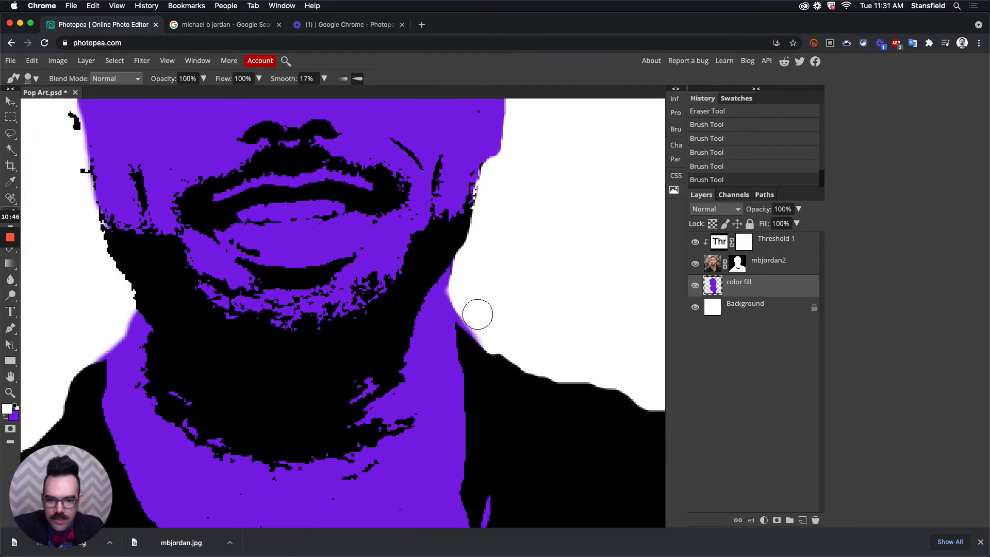
key(e)
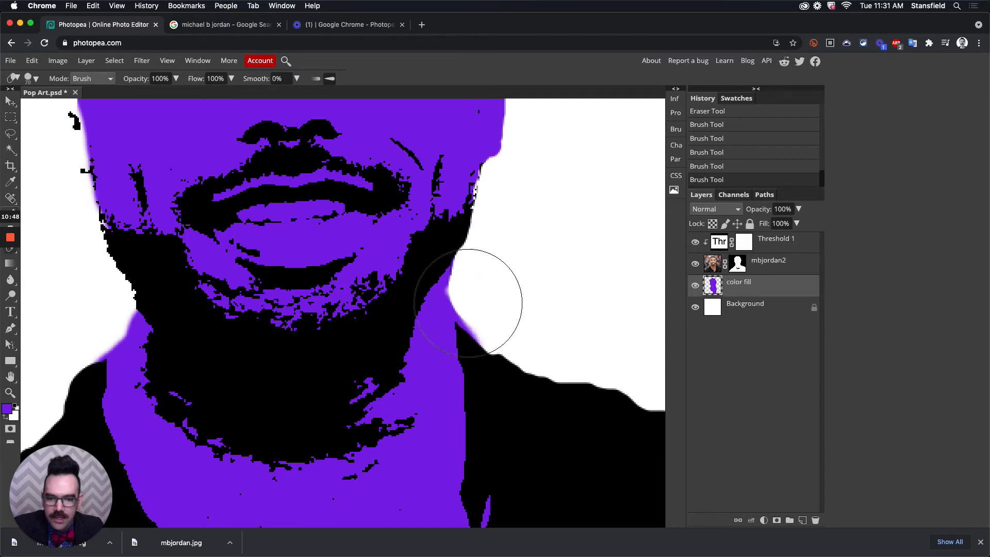
key(bracketleft)
key(bracketleft)
key(bracketleft)
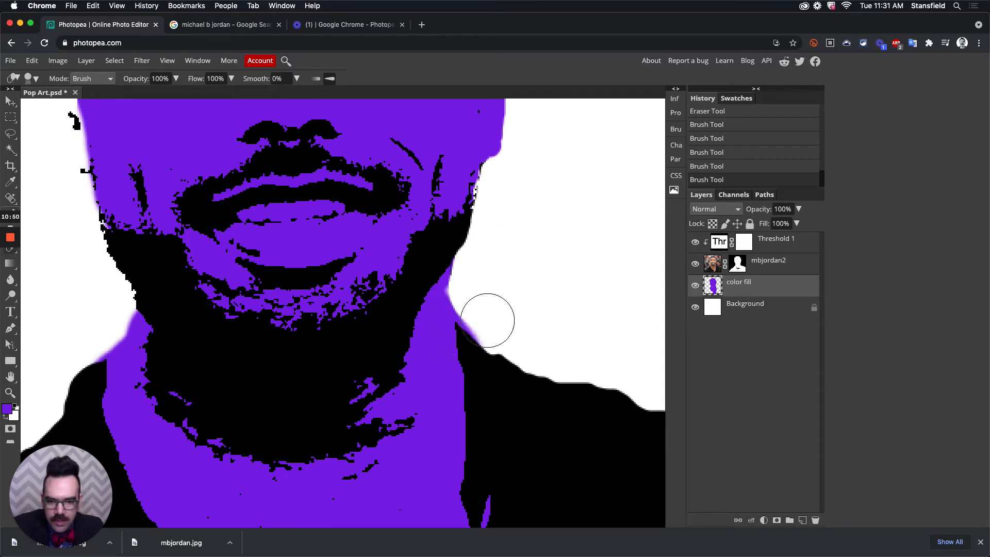
drag(473, 297, 481, 327)
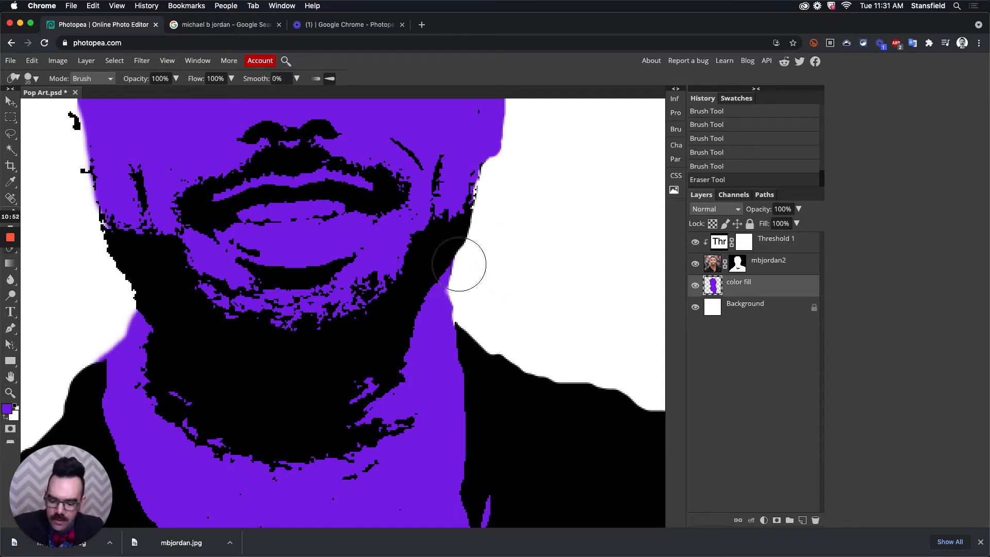
key(b)
mouse_move(425, 282)
mouse_down()
mouse_move(435, 287)
mouse_move(433, 335)
mouse_up()
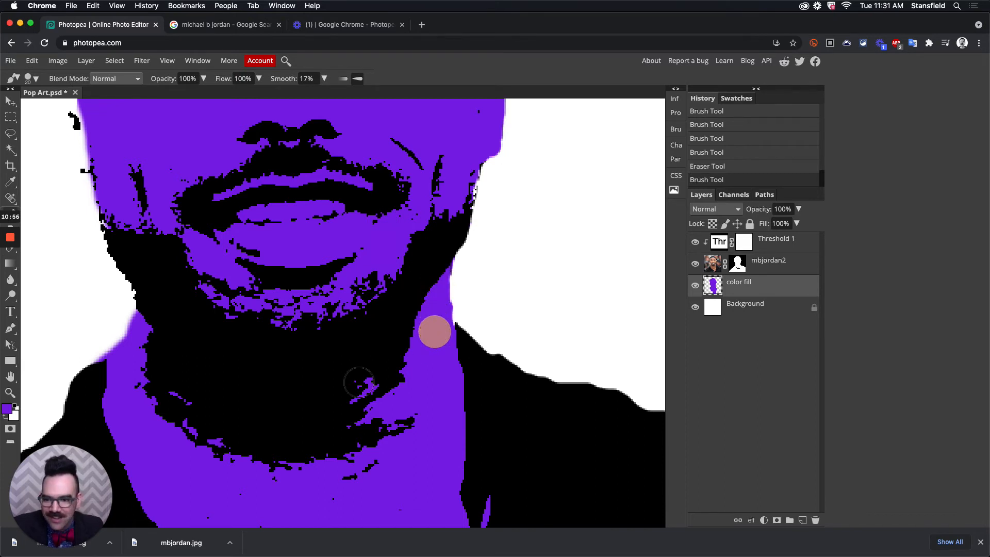
- Erase the purple spill above the left shoulder with a smaller Eraser, and repaint the left edge of the neck purple
scroll(351, 356, left, 5)
scroll(350, 356, down, 2)
key(e)
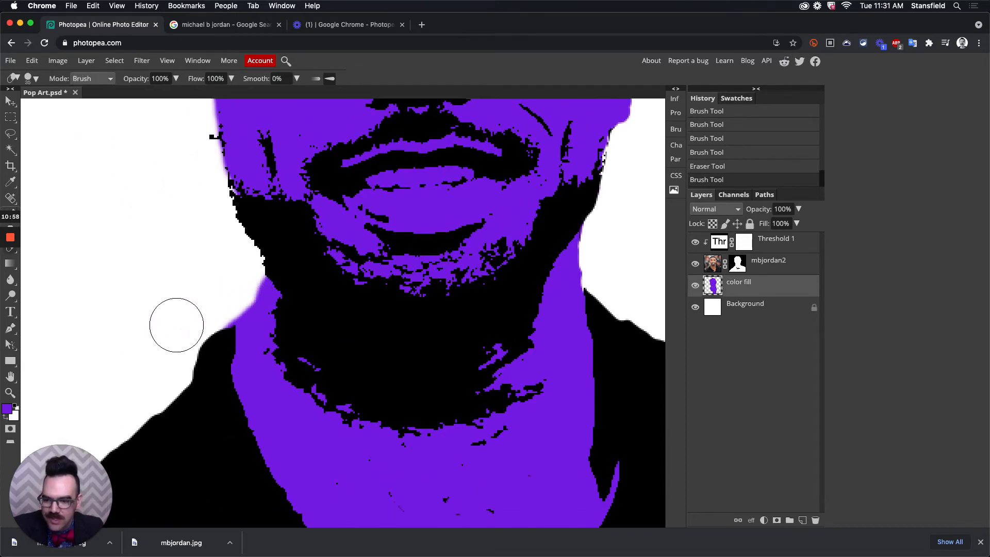
key(bracketleft)
key(bracketleft)
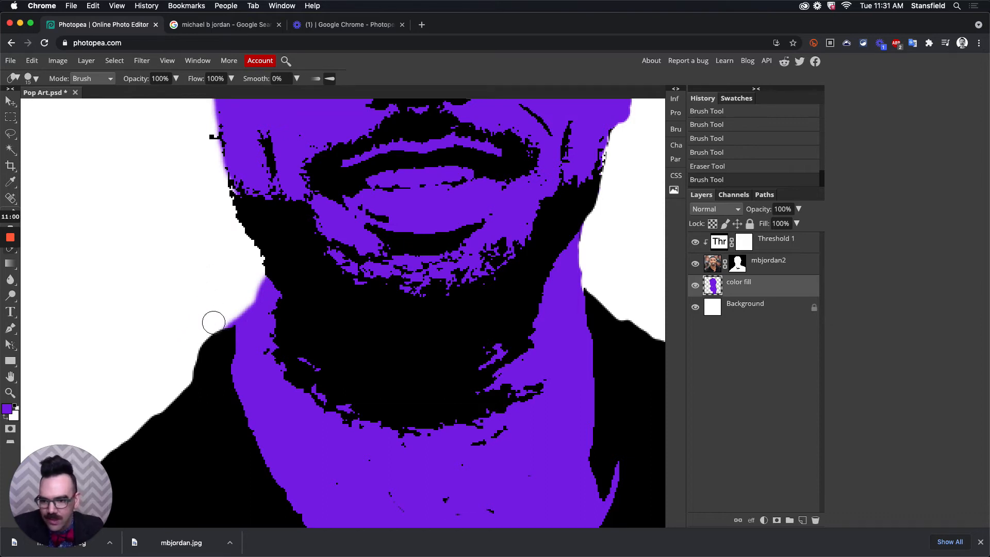
drag(214, 322, 232, 315)
drag(255, 266, 234, 318)
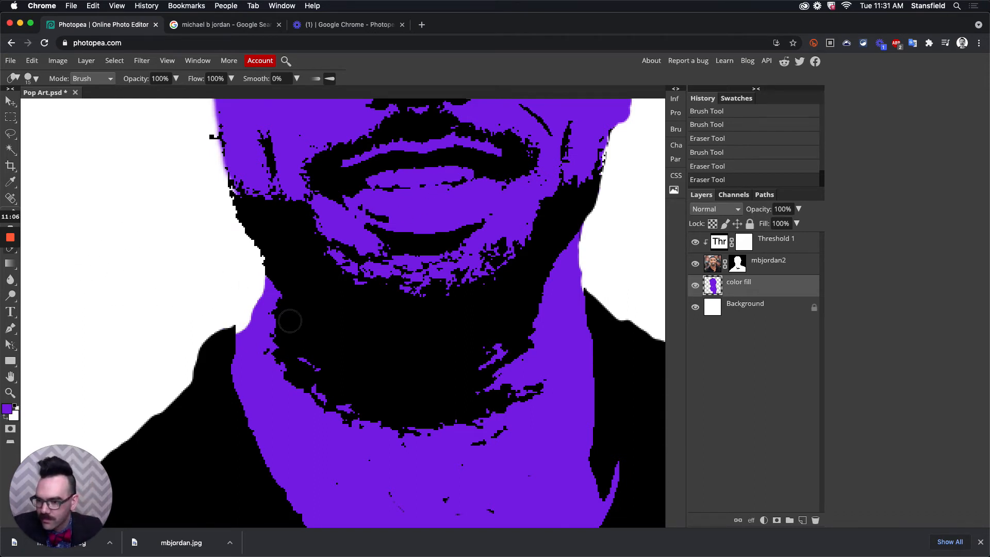
key(b)
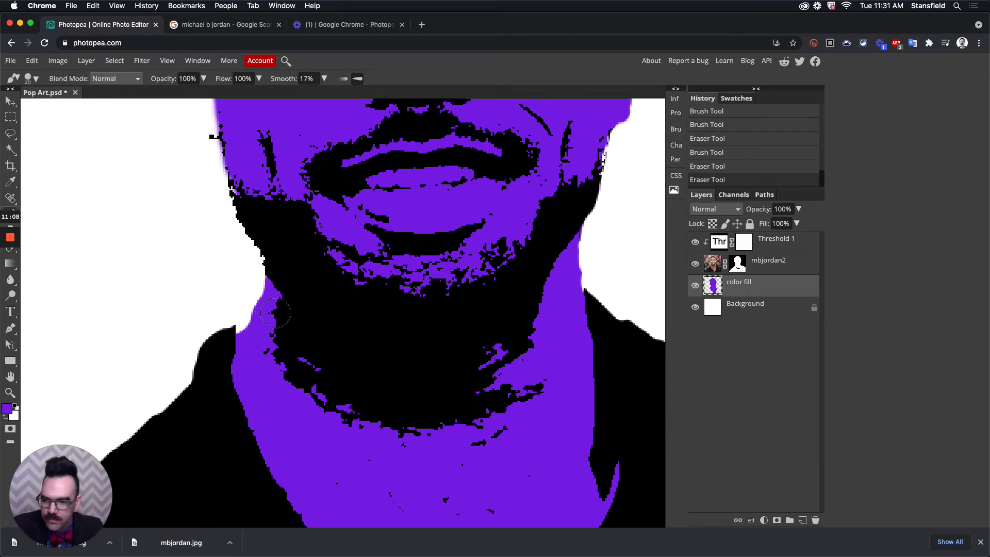
mouse_move(235, 349)
mouse_down()
mouse_move(278, 293)
mouse_move(270, 318)
mouse_up()
- Paint the left ear purple and fill the remaining white spots along both sides of the face
drag(322, 199, 367, 390)
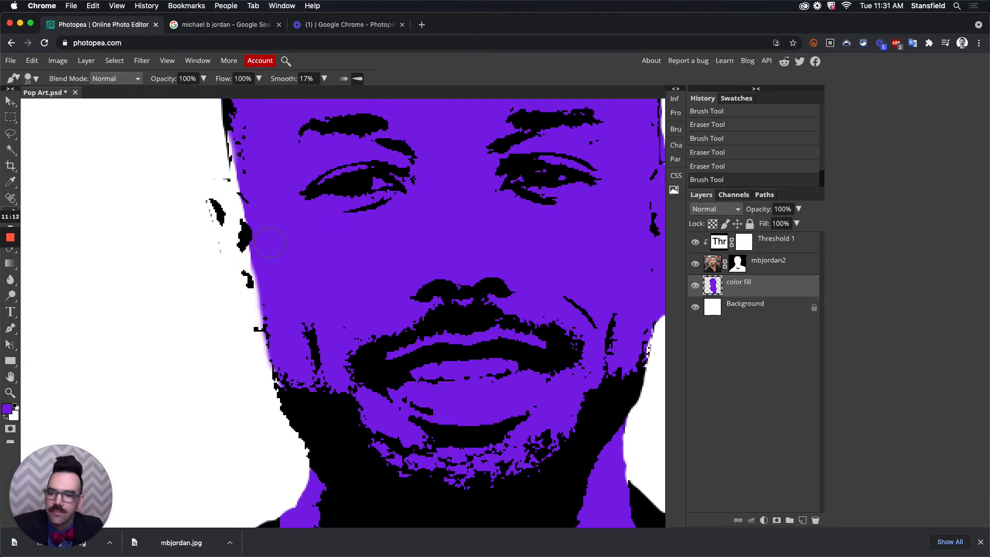
drag(244, 258, 247, 243)
mouse_move(282, 218)
mouse_down()
mouse_move(258, 272)
mouse_move(194, 279)
mouse_up()
mouse_move(142, 275)
mouse_down()
mouse_move(157, 212)
mouse_move(152, 194)
mouse_move(154, 224)
mouse_move(147, 191)
mouse_move(150, 253)
mouse_move(124, 249)
mouse_move(157, 313)
mouse_move(156, 337)
mouse_move(138, 292)
mouse_move(164, 385)
mouse_move(165, 352)
mouse_move(180, 392)
mouse_move(158, 370)
mouse_move(128, 253)
mouse_move(165, 391)
mouse_move(188, 376)
mouse_up()
scroll(250, 308, down, 5)
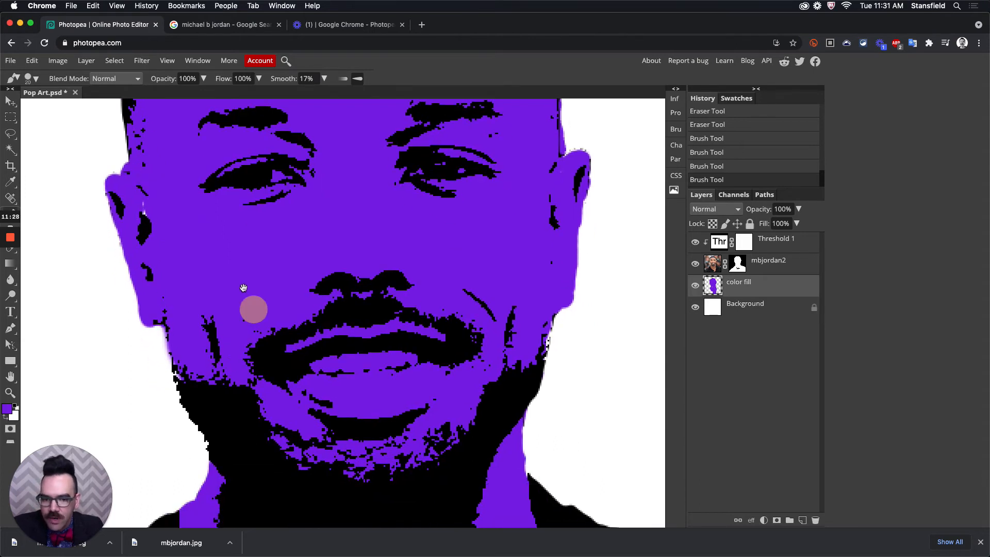
mouse_move(525, 310)
mouse_down()
mouse_move(535, 327)
mouse_move(521, 342)
mouse_move(531, 314)
mouse_up()
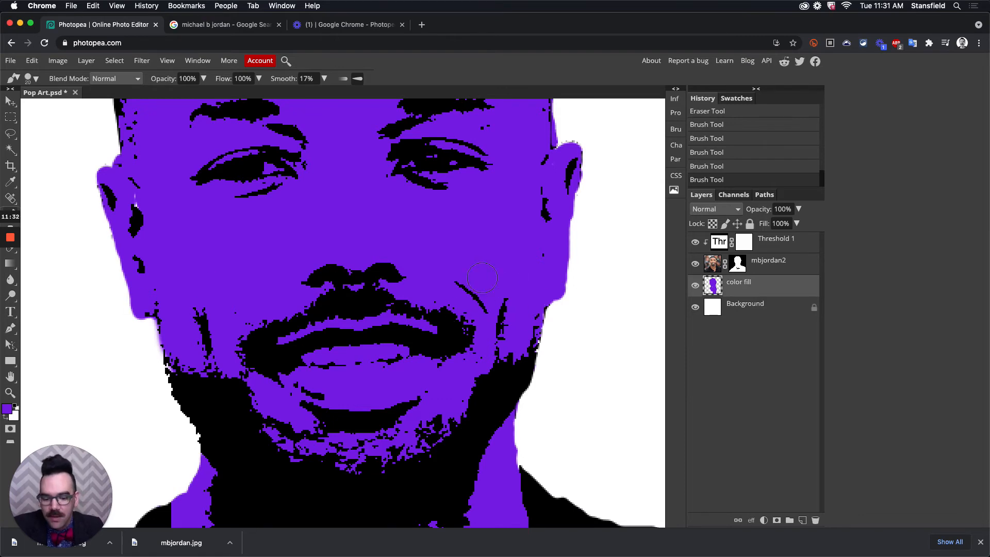
key(super+0)
mouse_move(278, 239)
mouse_down()
mouse_move(263, 243)
mouse_move(281, 246)
mouse_up()
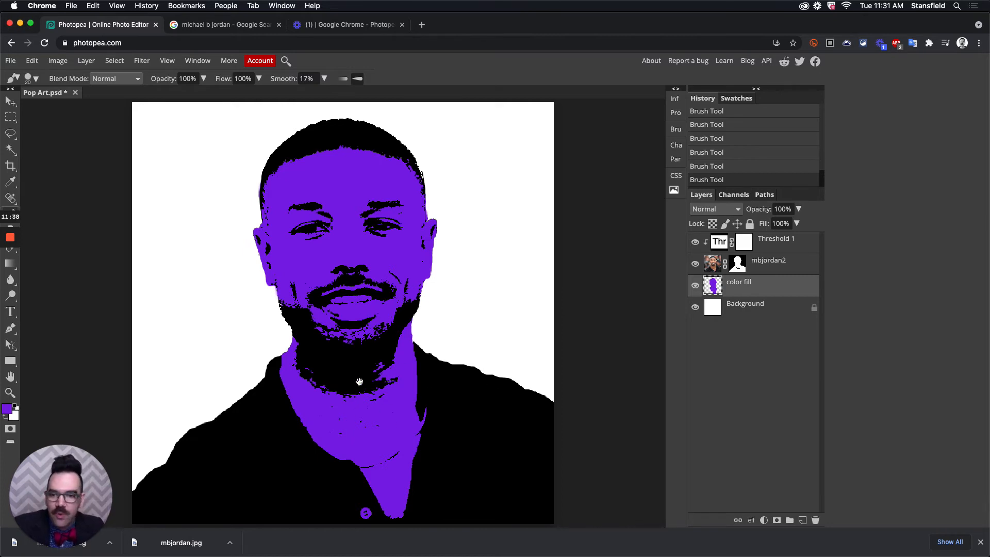
- Paint purple over the white specks along the right edge of the hair
mouse_move(359, 382)
mouse_down()
mouse_move(380, 360)
mouse_move(404, 382)
mouse_up()
key(super+plus)
key(super+plus)
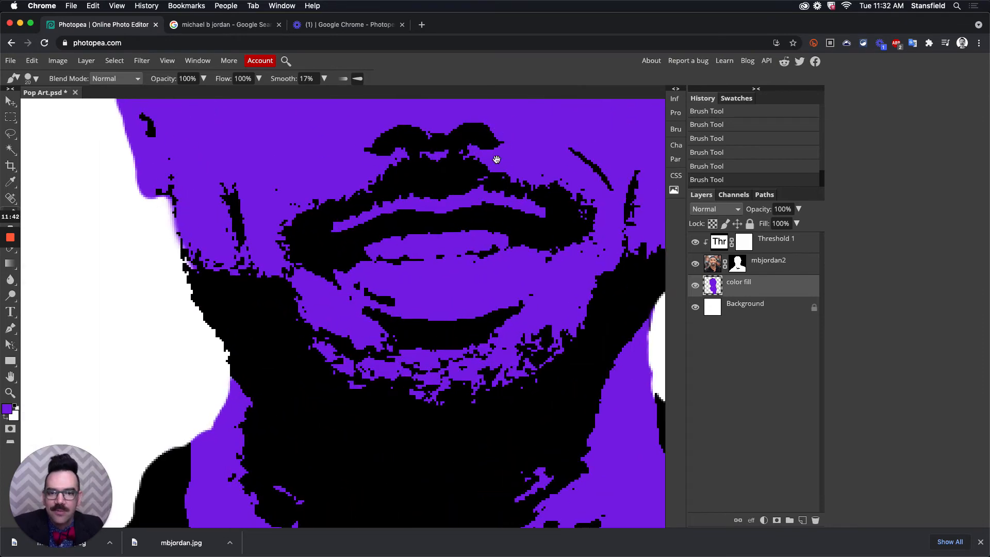
drag(497, 159, 384, 425)
drag(512, 219, 402, 467)
drag(439, 310, 458, 379)
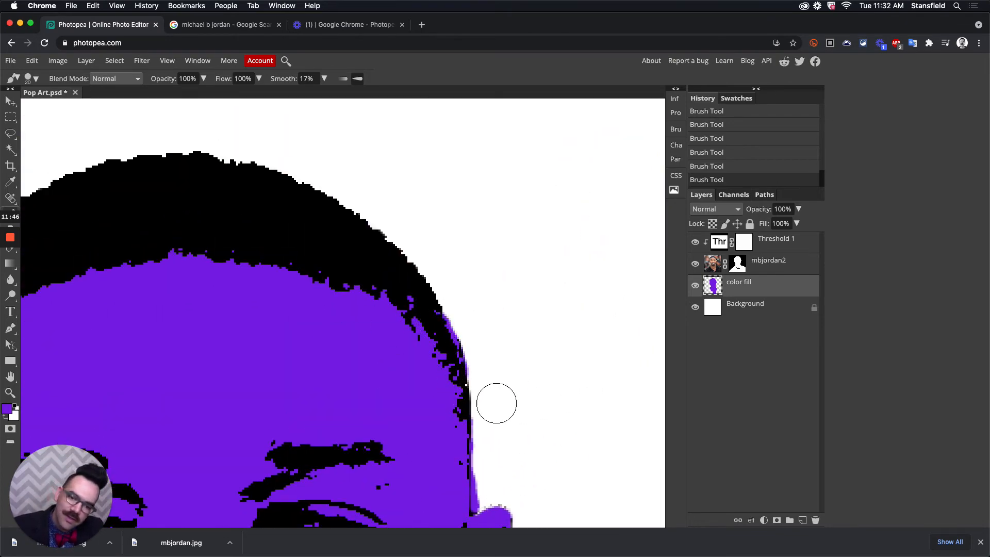
- Erase the purple spill outside the hair at the left temple, and touch up the hairline there with purple
drag(277, 390, 503, 316)
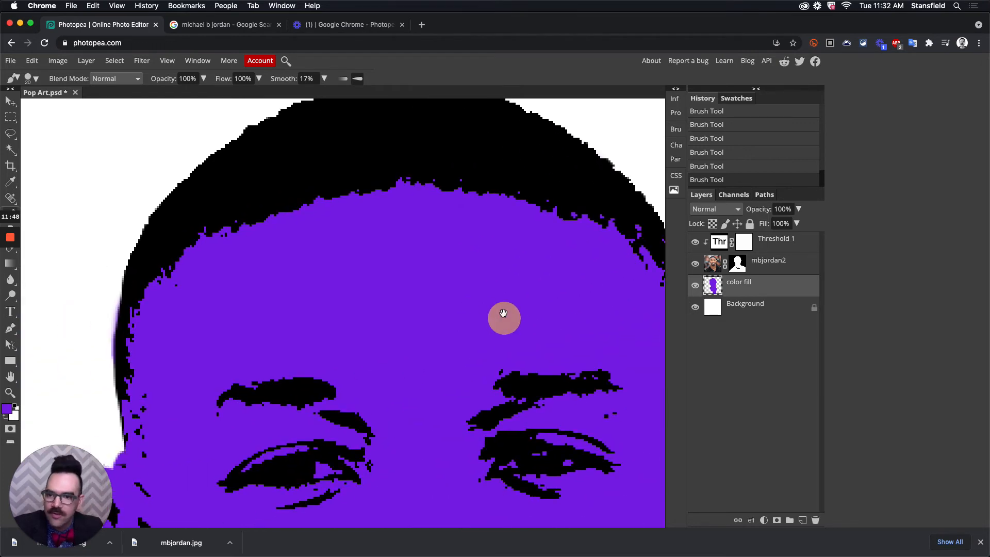
drag(199, 377, 203, 307)
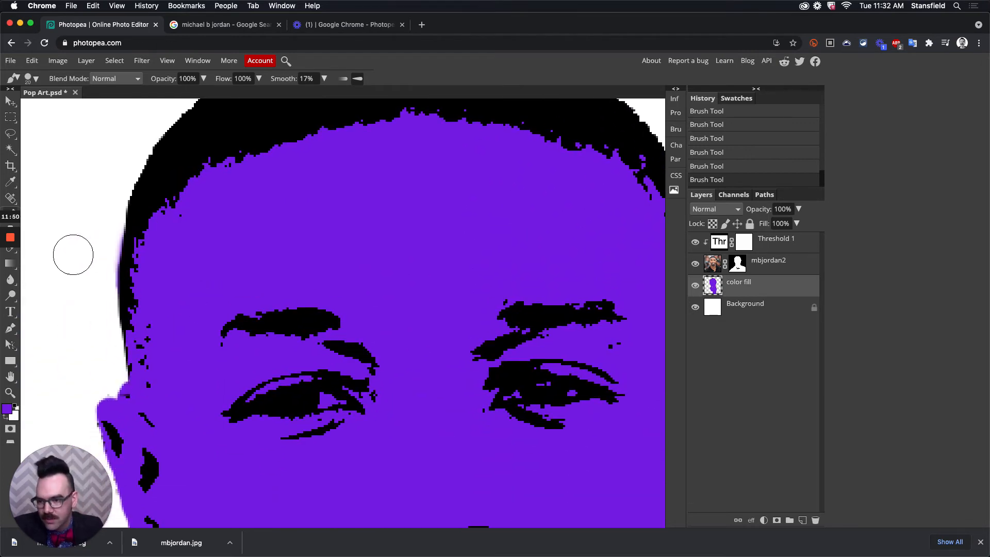
key(e)
mouse_move(106, 239)
mouse_down()
mouse_move(106, 230)
mouse_move(108, 289)
mouse_up()
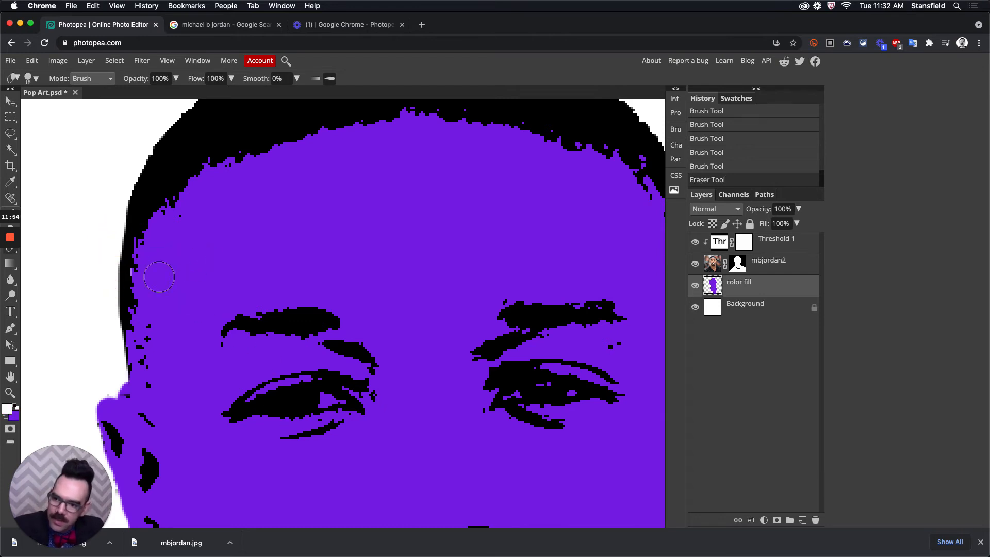
key(b)
mouse_move(163, 262)
mouse_down()
mouse_move(138, 264)
mouse_move(144, 278)
mouse_up()
key(ctrl+minus)
key(ctrl+minus)
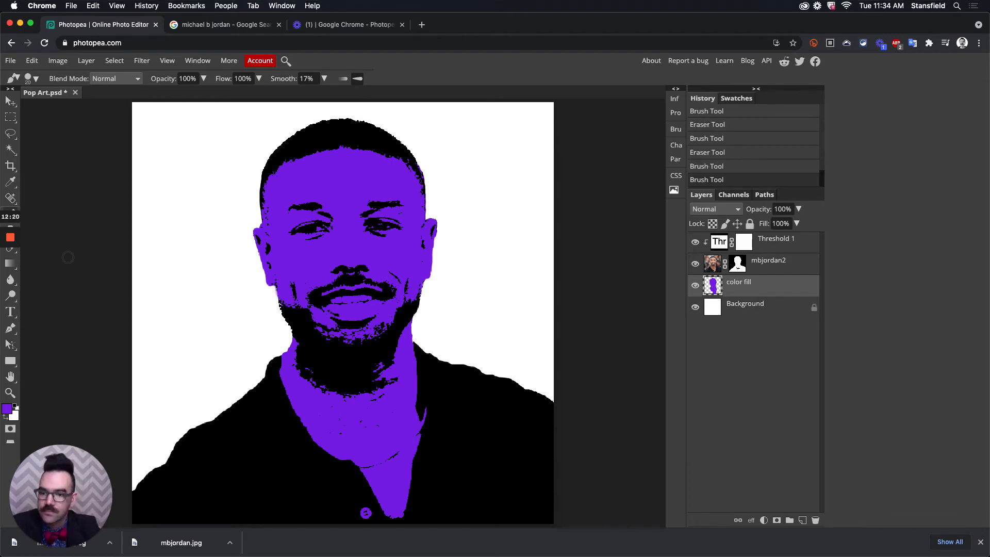
- Erase the purple inside both eyes on the color fill layer so the white Background shows through
click(713, 284)
key(super+plus)
key(super+plus)
key(super+plus)
key(super+plus)
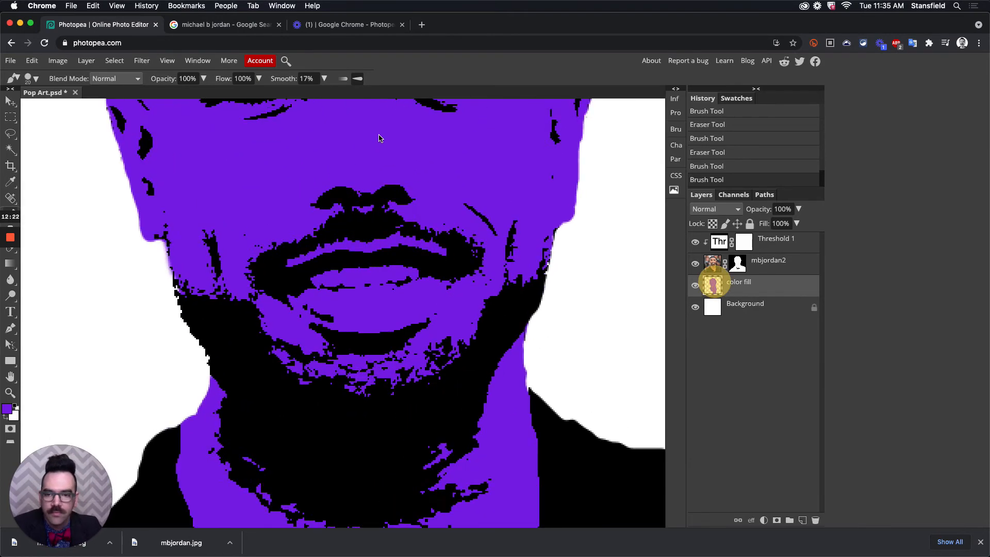
drag(485, 160, 474, 439)
key(e)
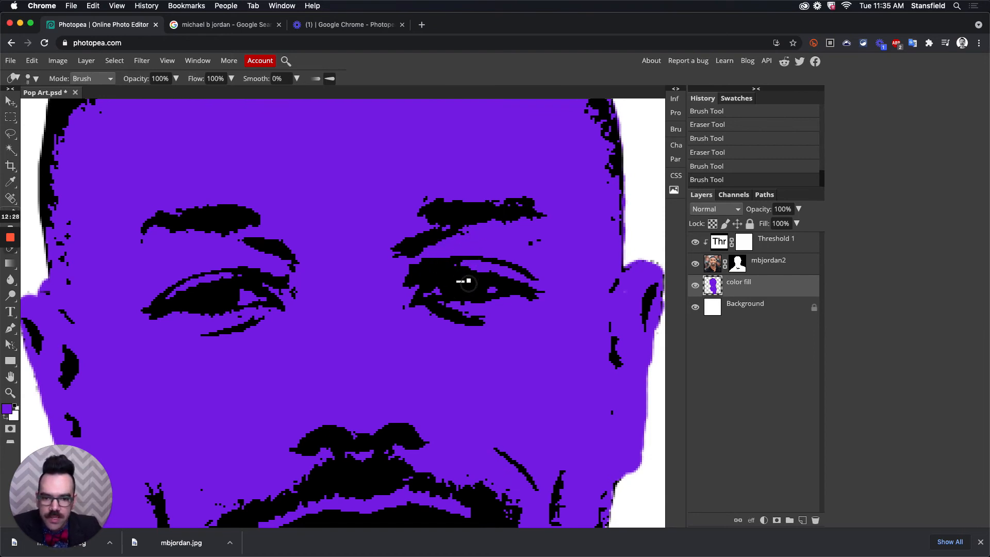
click(489, 288)
click(491, 289)
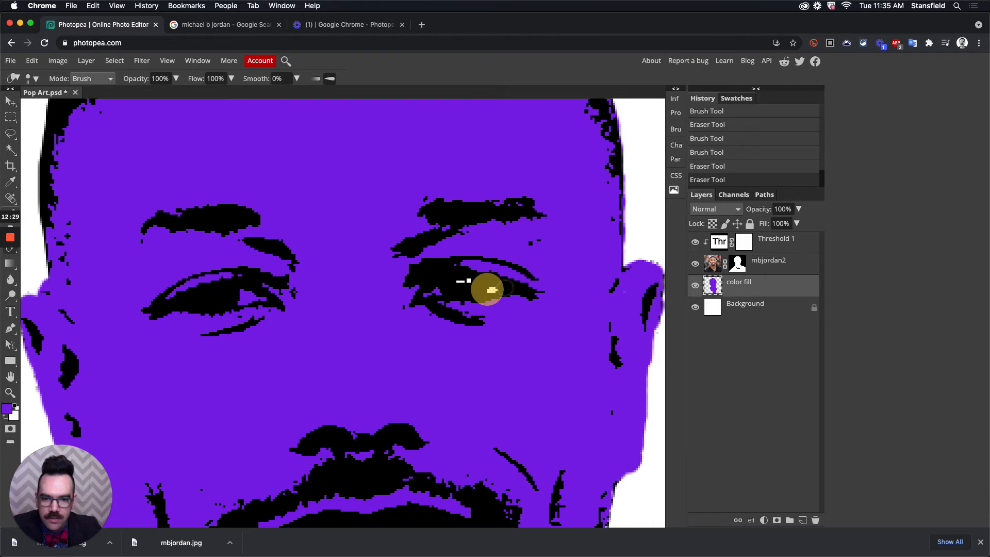
click(435, 291)
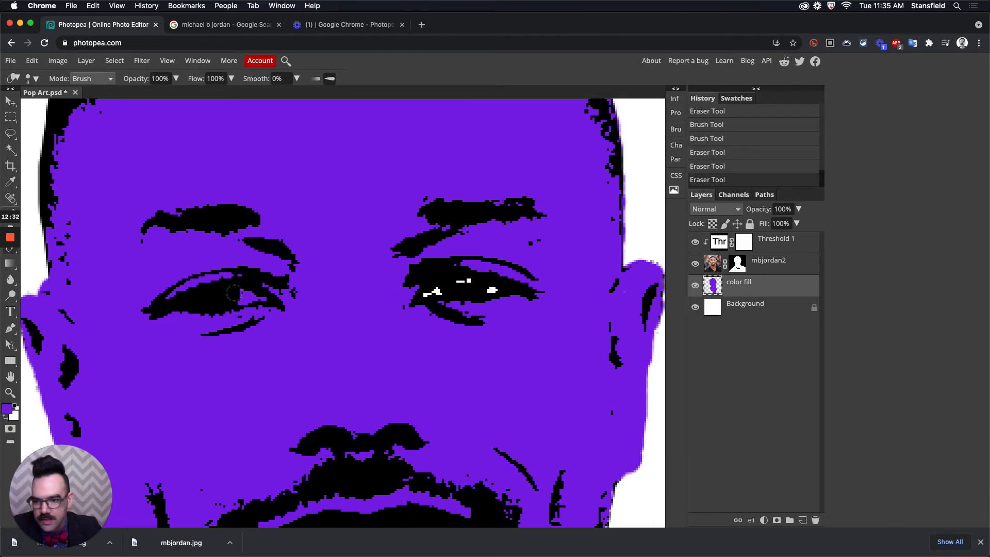
mouse_move(243, 294)
mouse_down()
mouse_move(265, 298)
mouse_move(250, 297)
mouse_up()
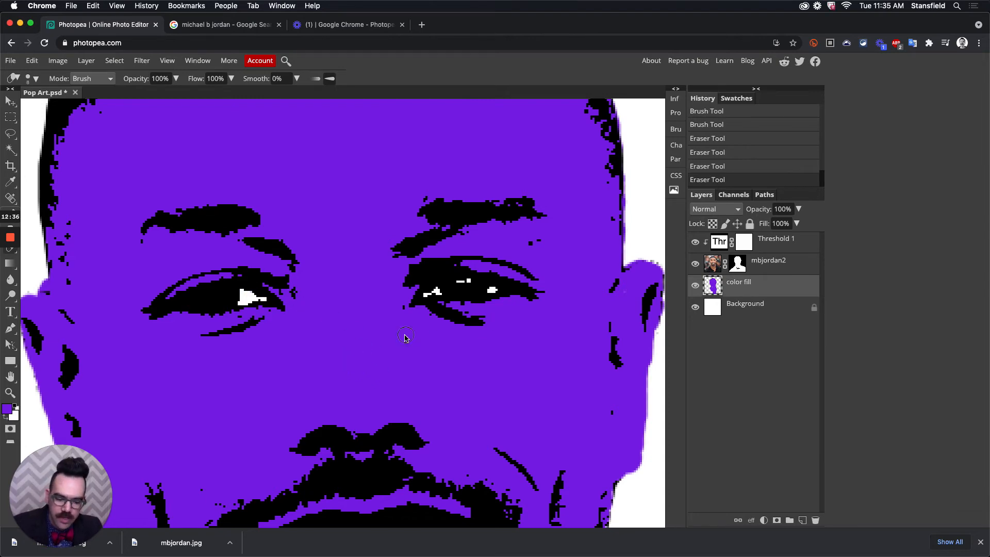
key(super+0)
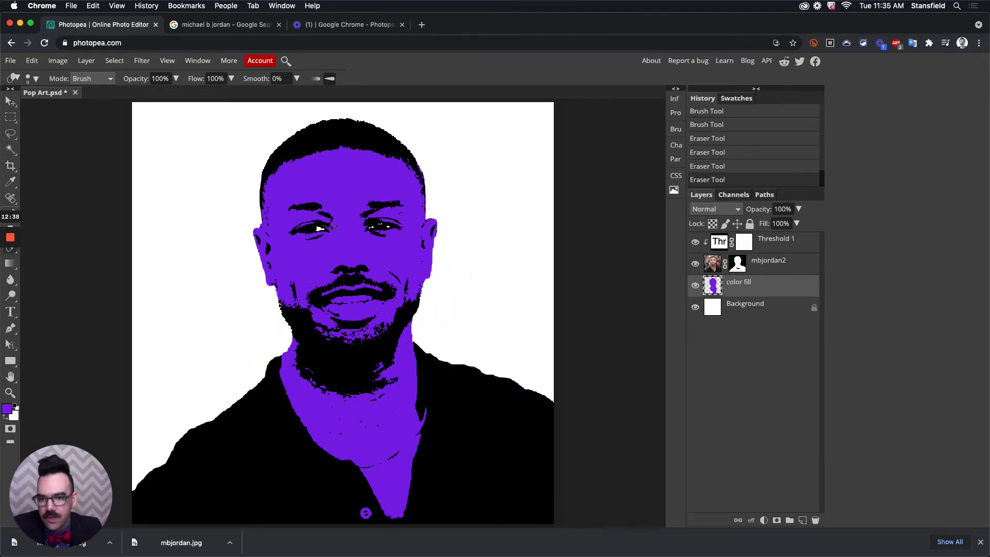
- On the mbjordan2 layer mask, erase a small highlight into the black at the outer part of the left-hand eye
click(743, 264)
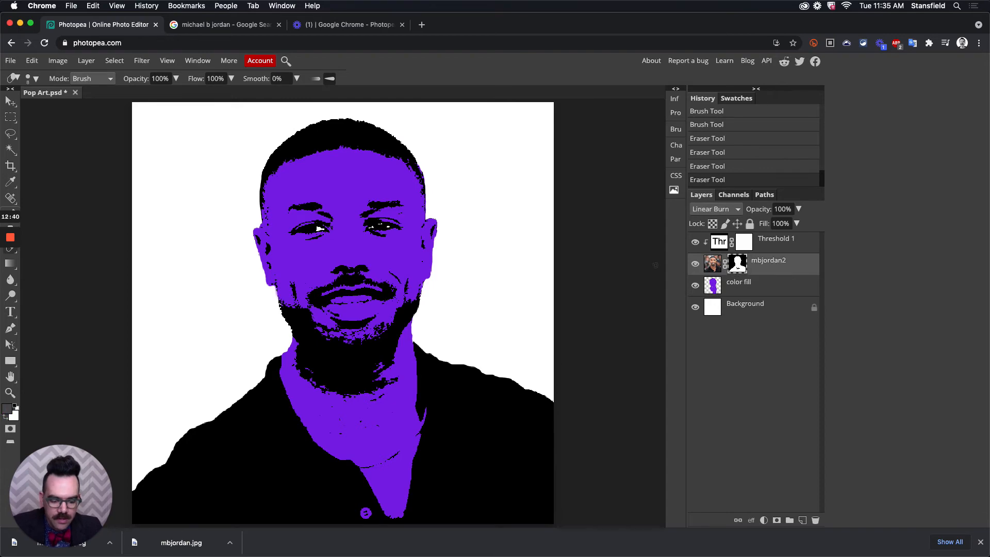
key(super+plus)
key(super+plus)
key(super+plus)
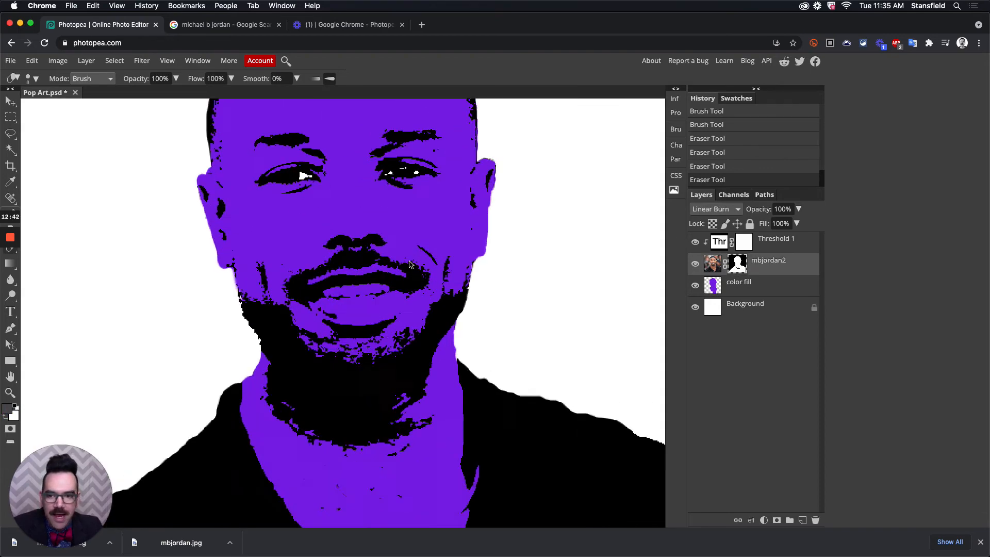
drag(279, 227, 372, 444)
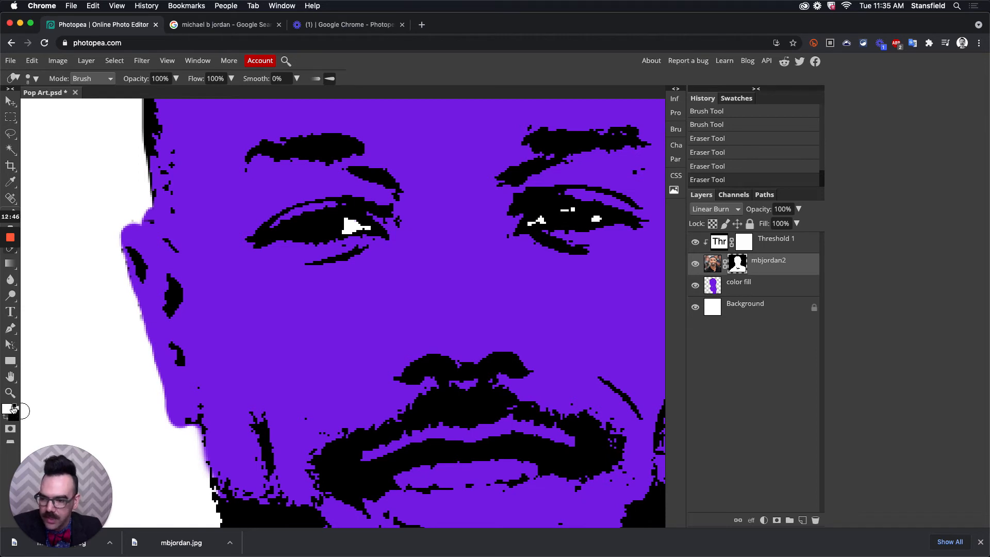
click(746, 267)
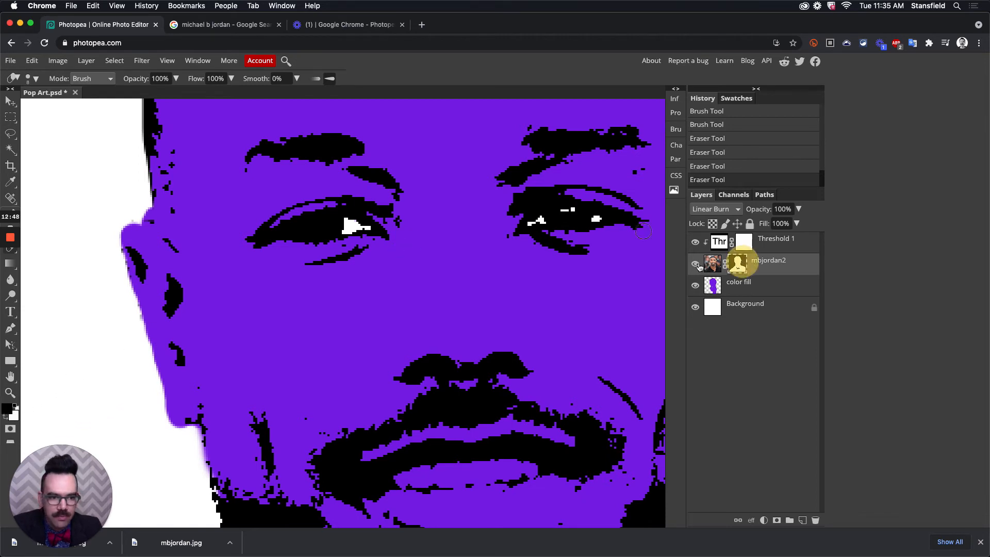
drag(292, 231, 295, 229)
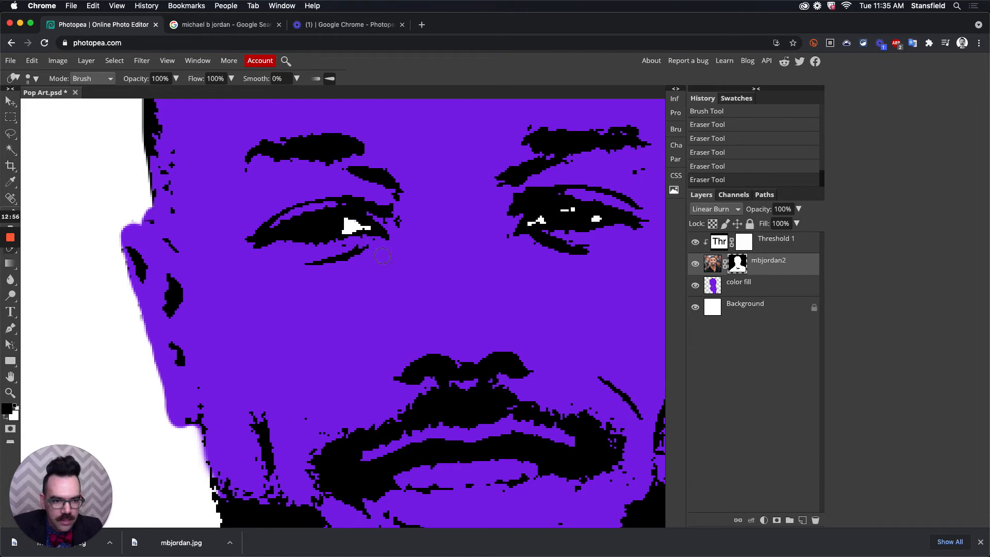
key(x)
click(295, 227)
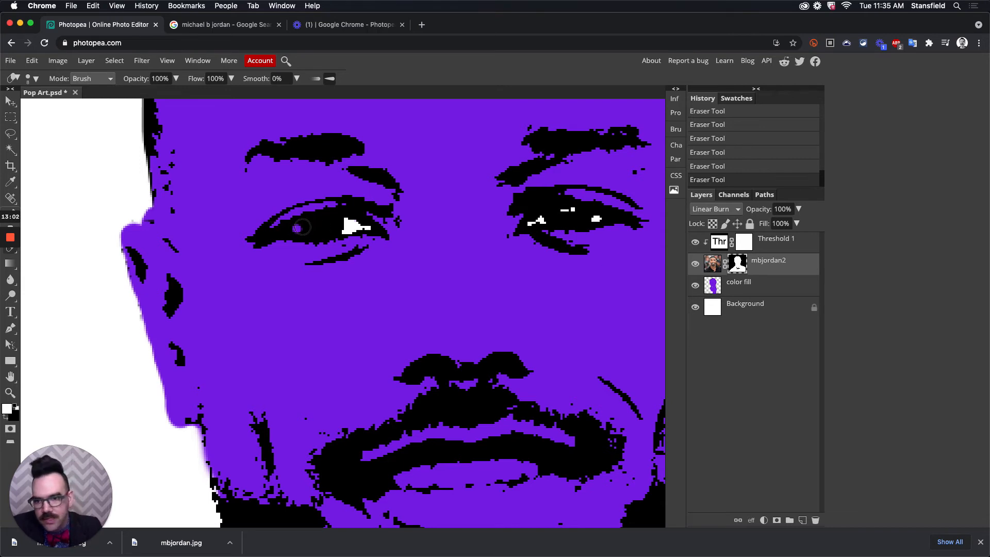
click(299, 225)
click(288, 228)
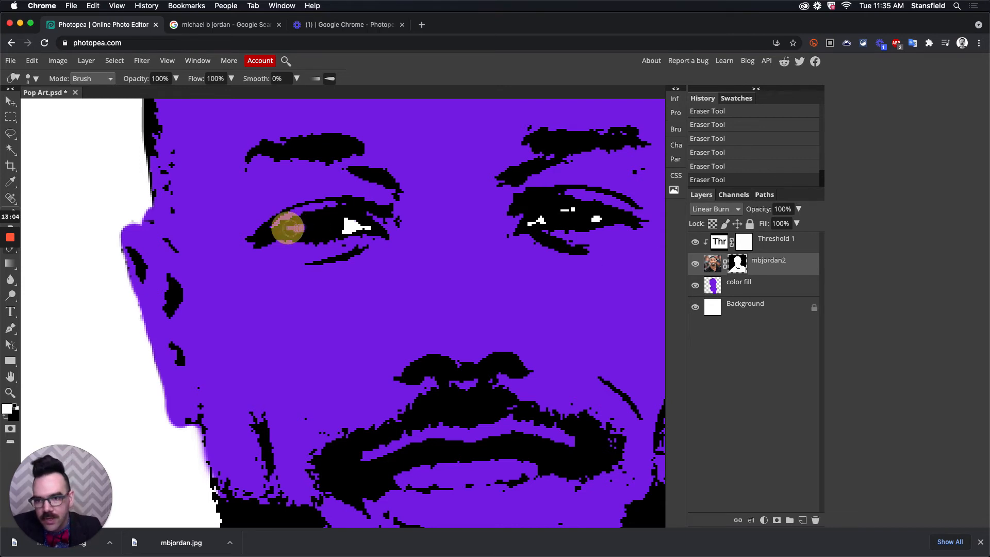
click(284, 230)
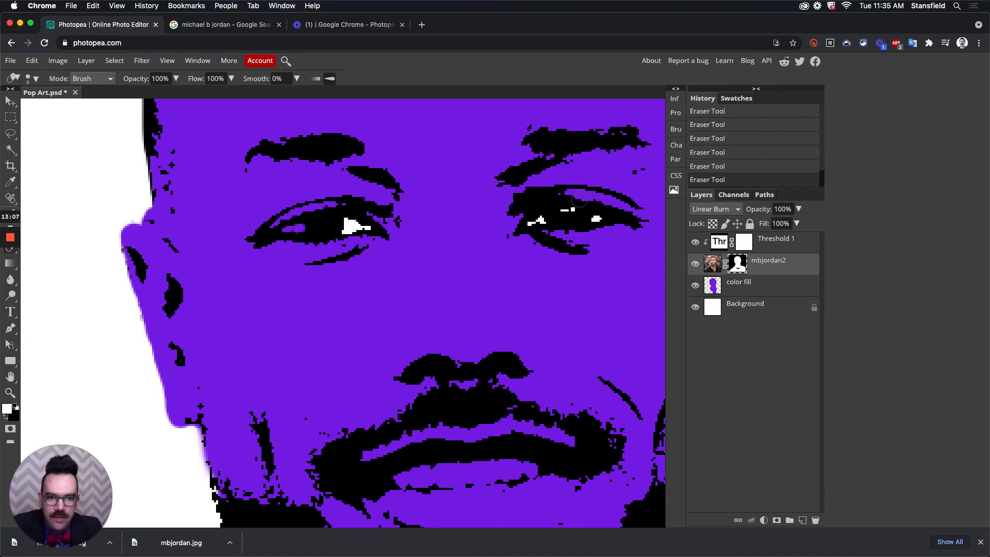
- Erase small highlights along the upper edge and corner of the right-hand eye's iris on the mbjordan2 mask
click(550, 210)
click(584, 209)
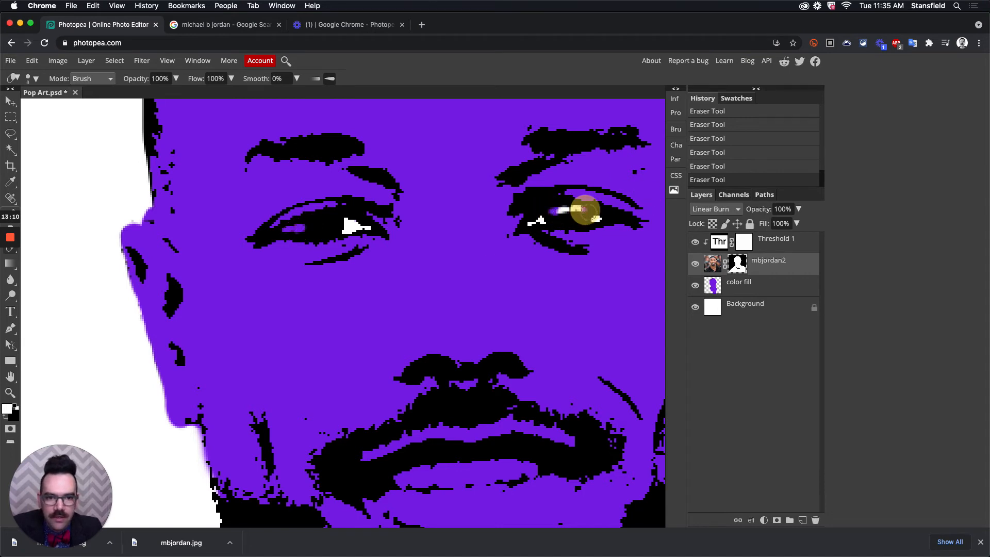
click(542, 221)
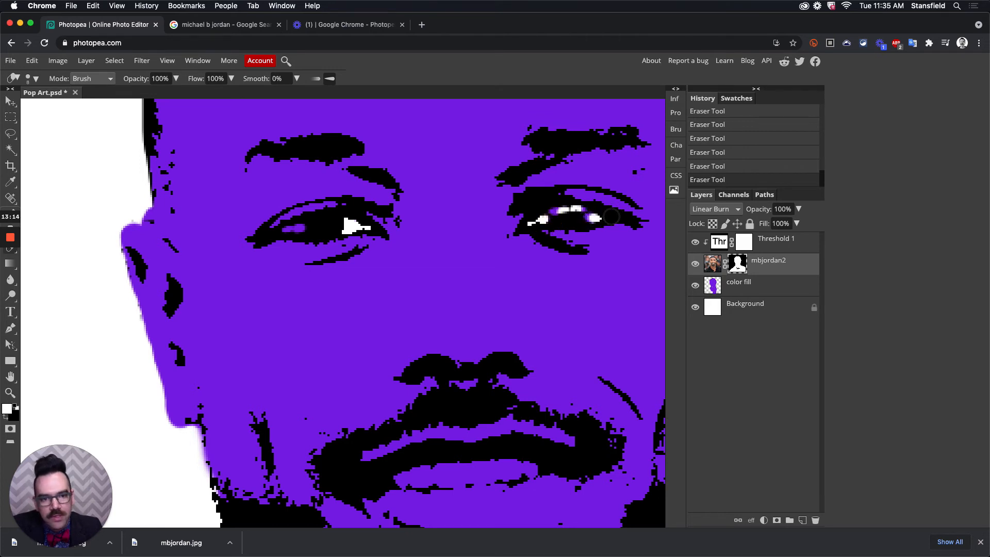
- On the color fill layer, erase the purple showing in the new highlights of both eyes
click(718, 284)
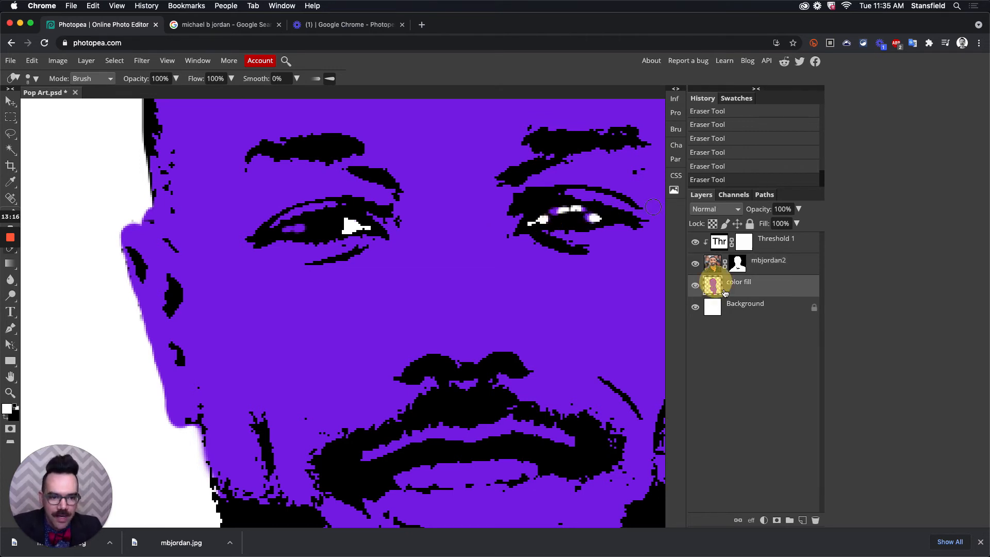
drag(297, 230, 282, 227)
click(547, 214)
mouse_move(547, 214)
mouse_down()
mouse_move(591, 212)
mouse_move(526, 225)
mouse_up()
key(ctrl+0)
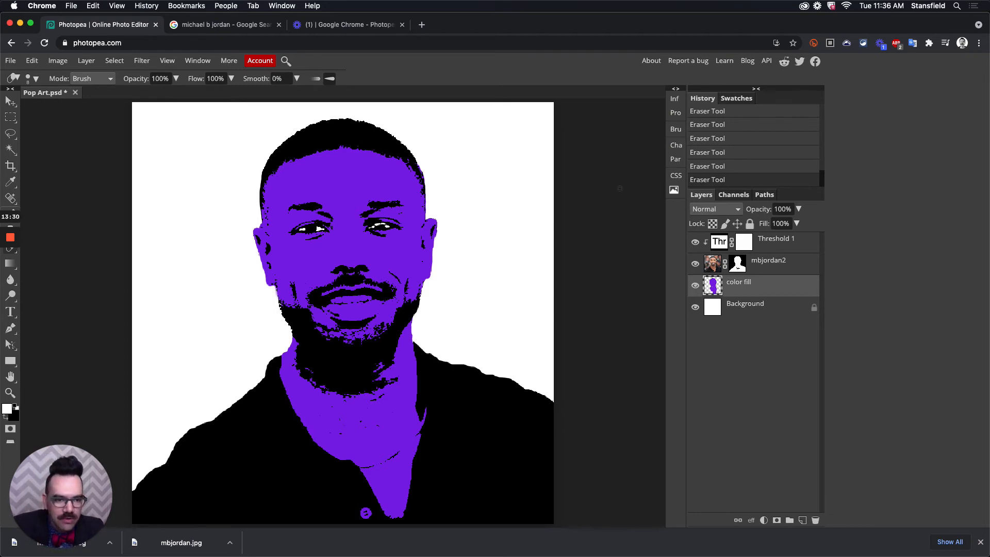
- Restore the black iris between the white highlights of the right-hand eye on the mbjordan2 layer mask
click(738, 263)
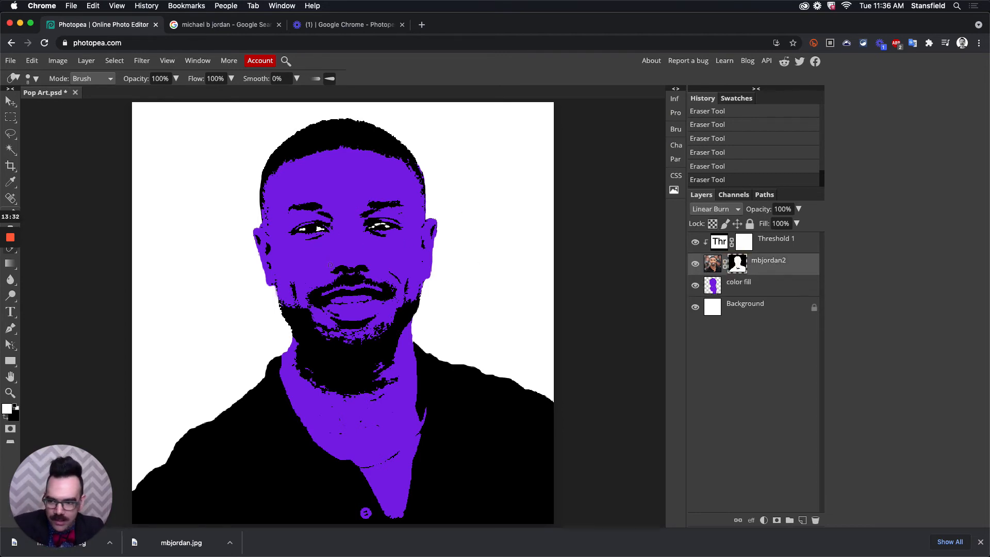
key(x)
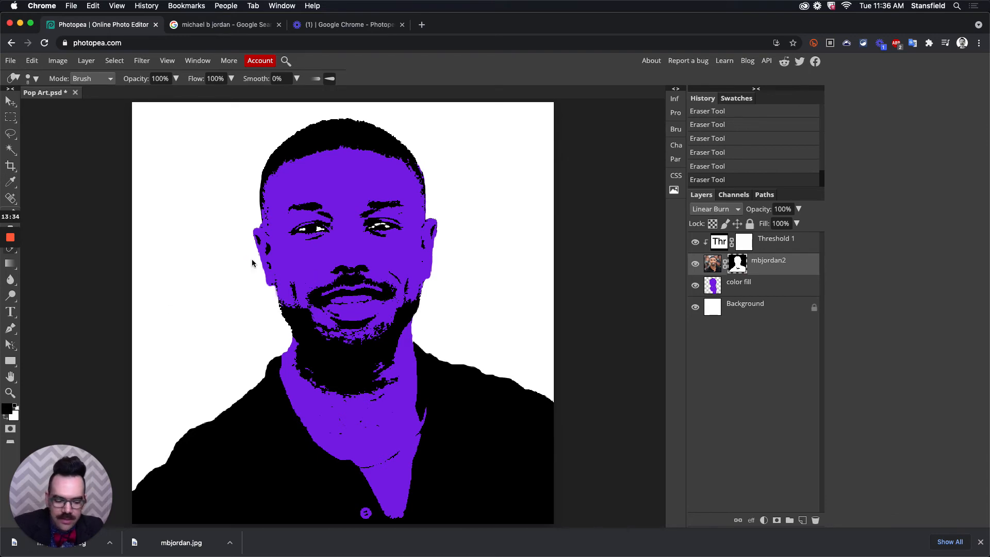
key(super+plus)
key(super+plus)
key(super+plus)
drag(471, 177, 442, 408)
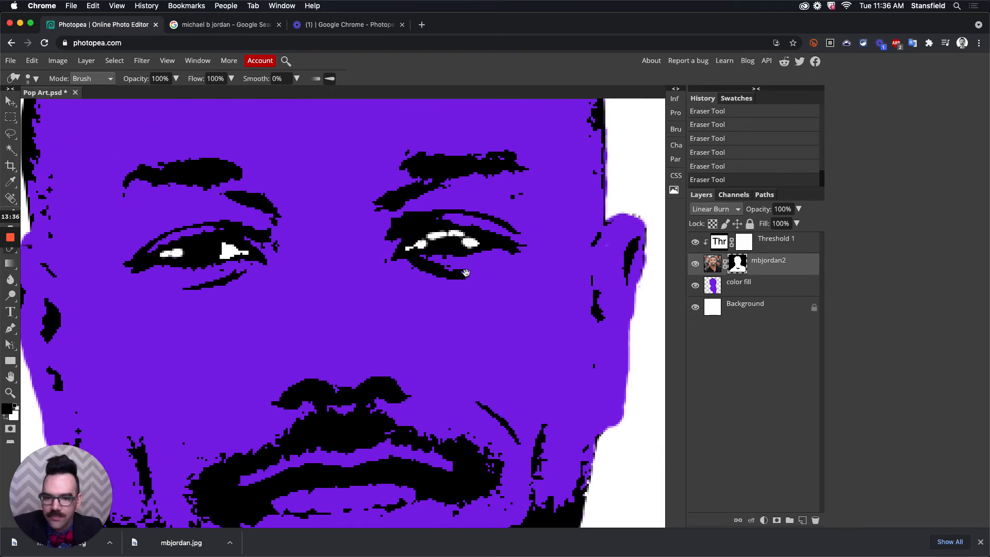
drag(466, 273, 466, 318)
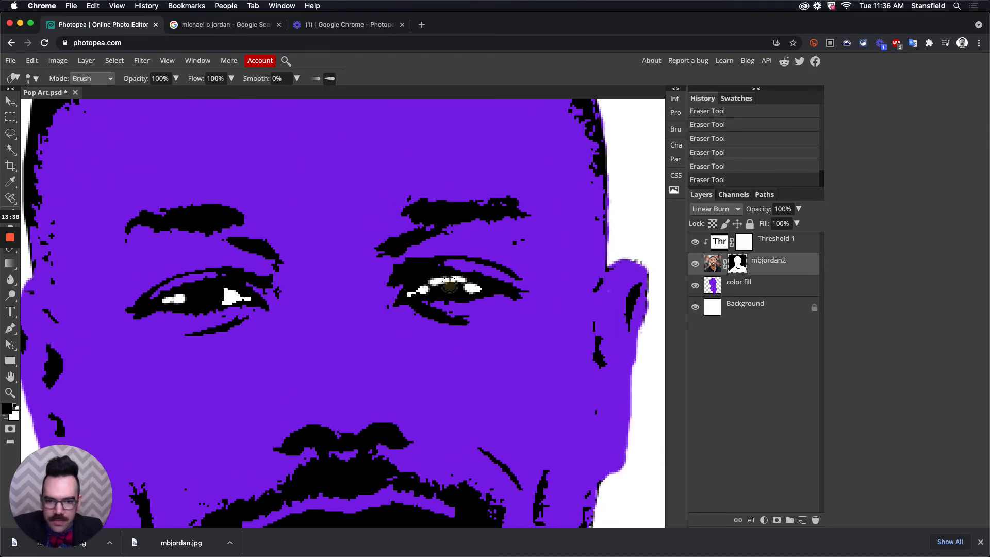
mouse_move(449, 284)
mouse_down()
mouse_move(436, 283)
mouse_move(454, 283)
mouse_up()
key(super+0)
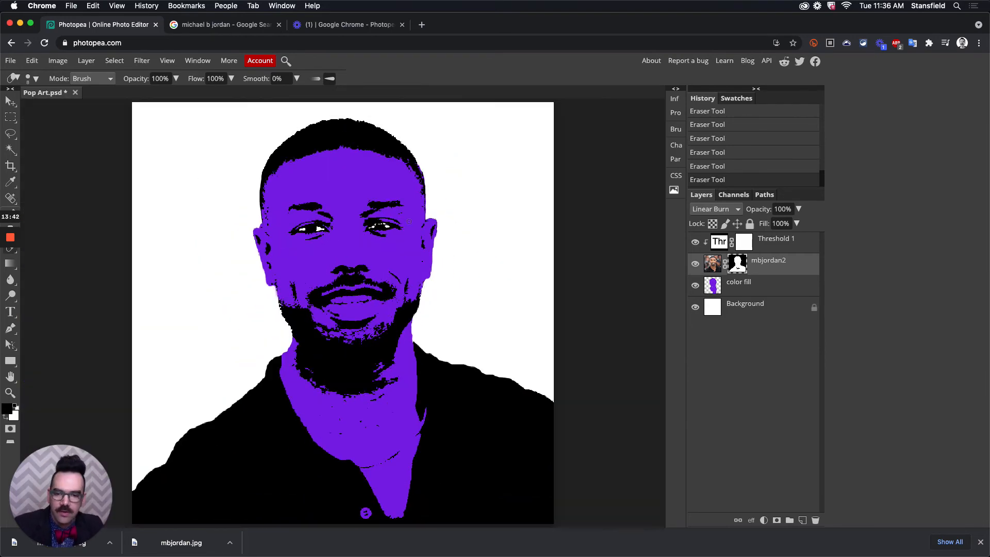
scroll(355, 180, up, 5)
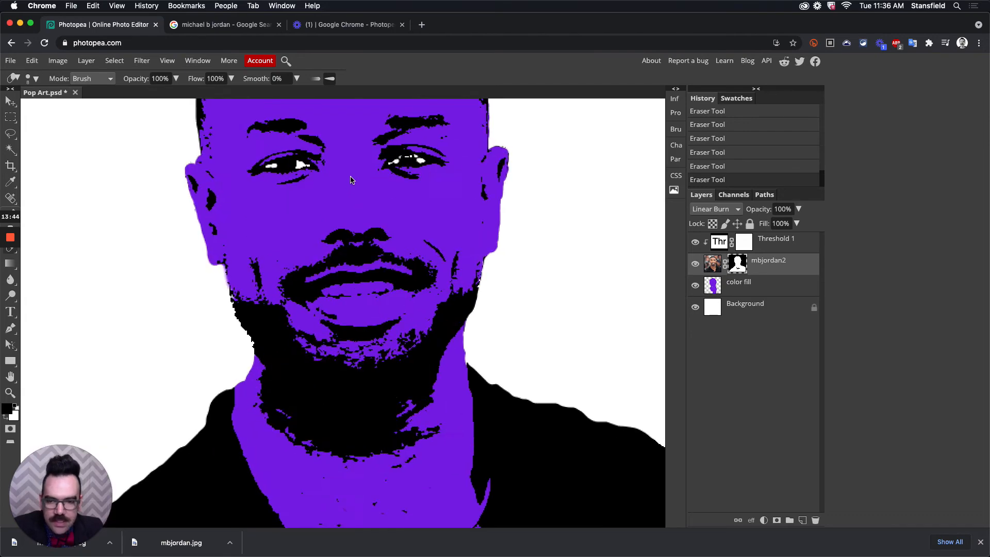
click(422, 211)
mouse_move(423, 211)
mouse_down()
mouse_move(405, 216)
mouse_move(440, 217)
mouse_move(392, 222)
mouse_up()
scroll(427, 324, down, 3)
scroll(427, 325, down, 2)
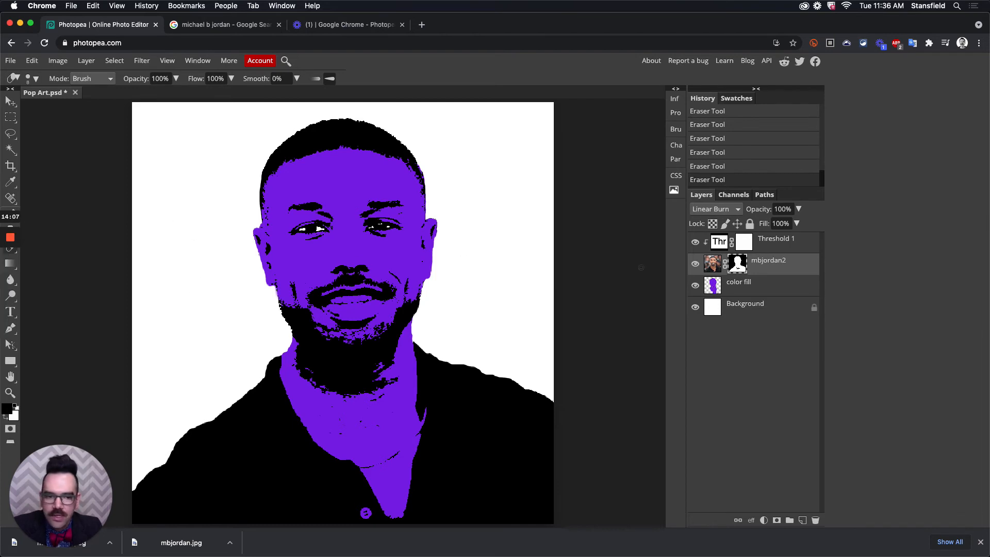
- Select the color fill layer and sample the forehead's purple as the foreground color with the Eyedropper
click(713, 285)
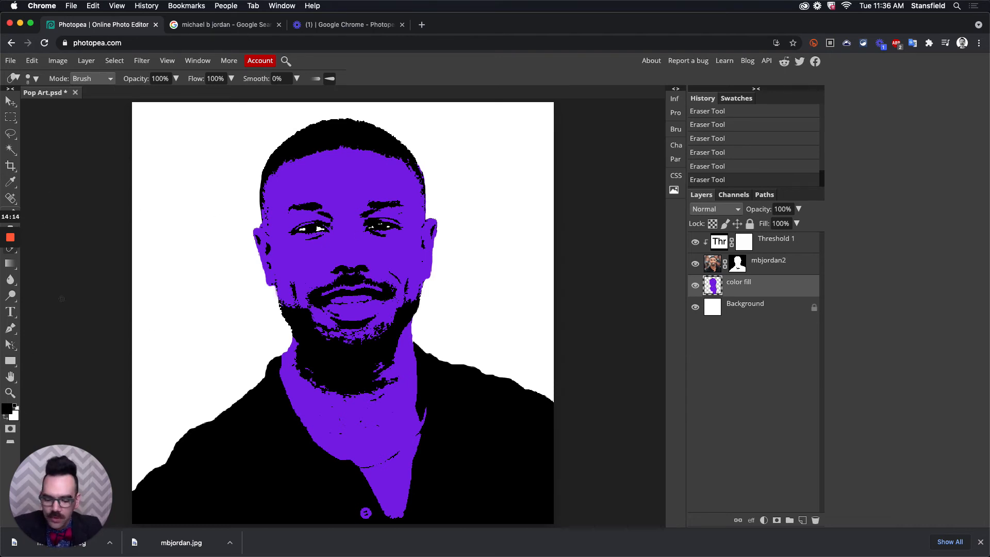
drag(10, 182, 60, 185)
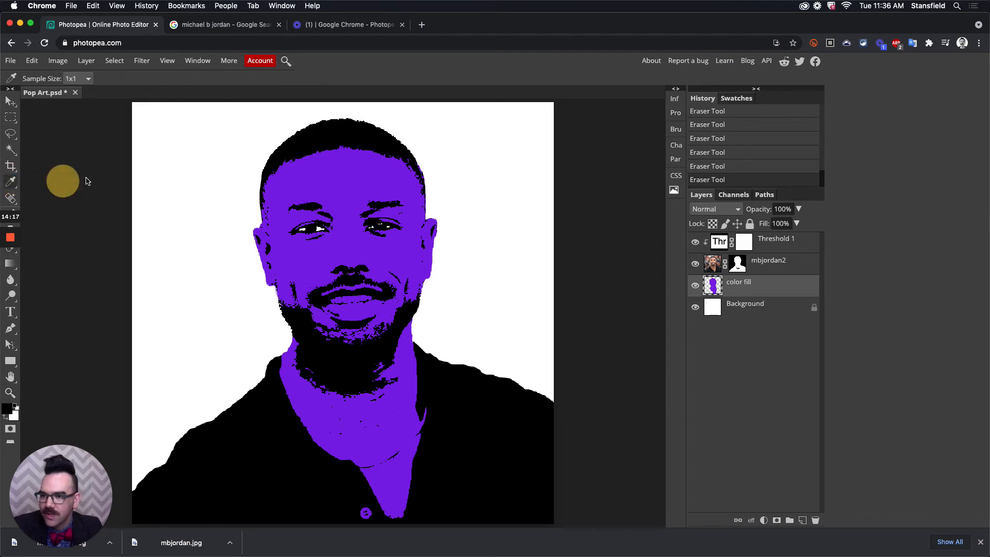
click(349, 189)
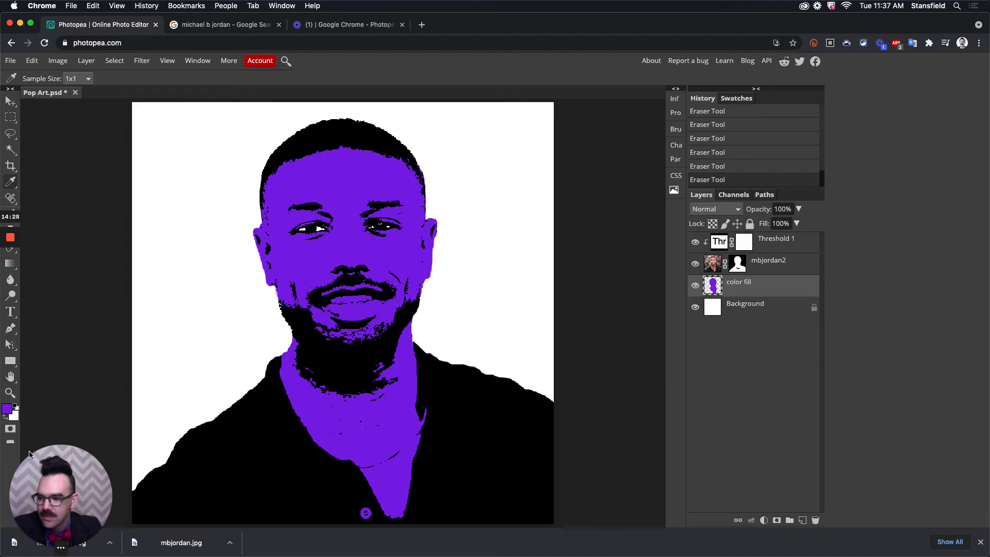
mouse_move(14, 244)
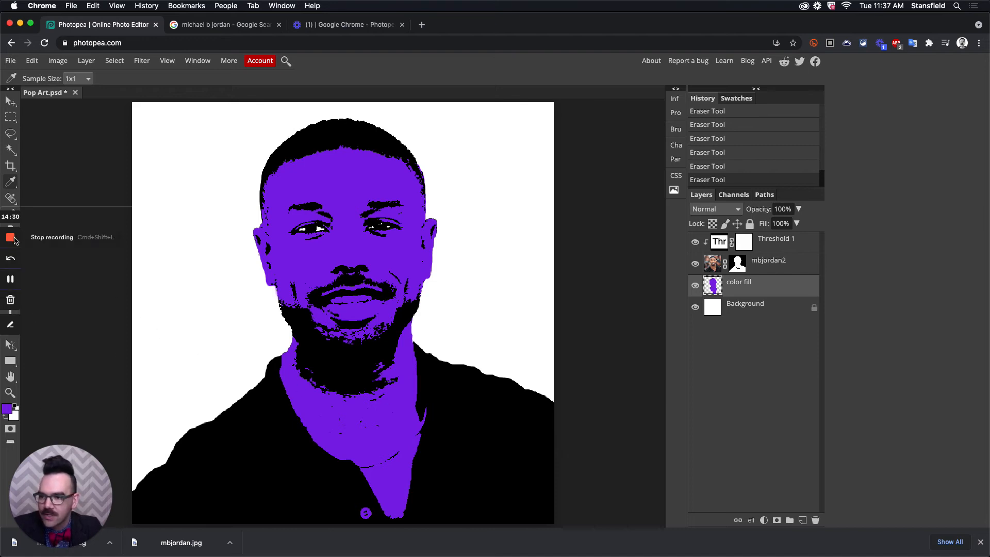
click(10, 279)
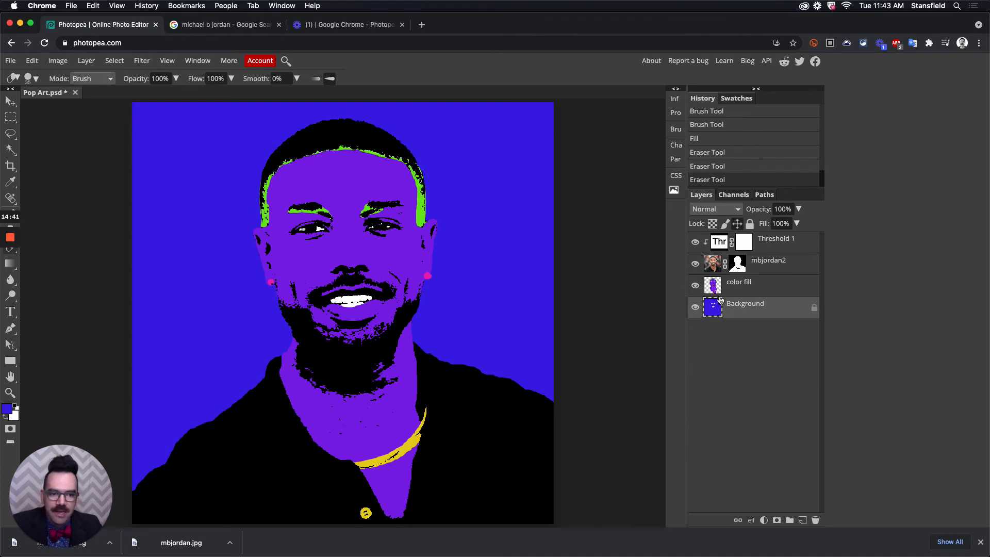
- Revert the document in its history to the brush stroke just before the blue Background fill
click(731, 125)
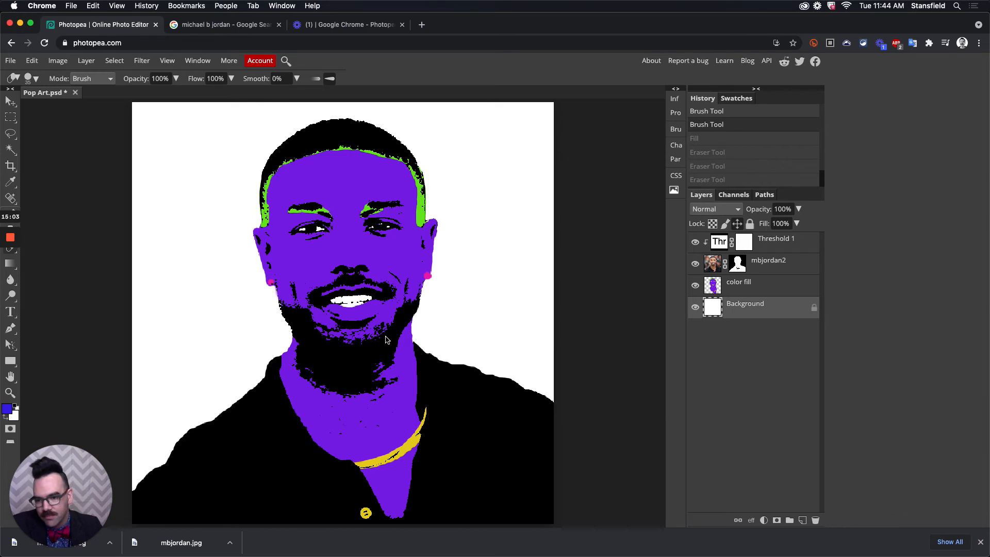
- On the color fill layer, sample the face's purple and brush it along the left side of the neck up to the jaw
click(735, 292)
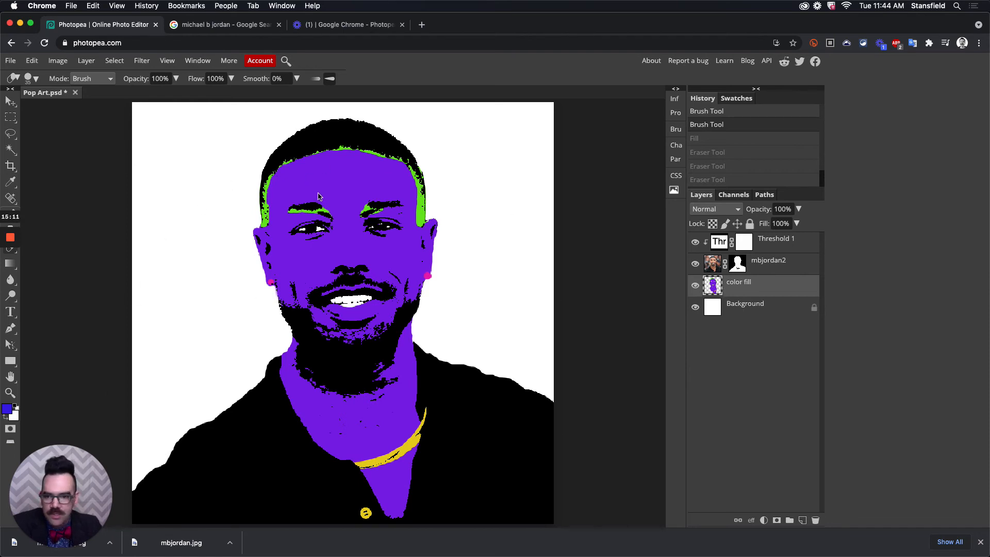
key(super+i)
key(super+z)
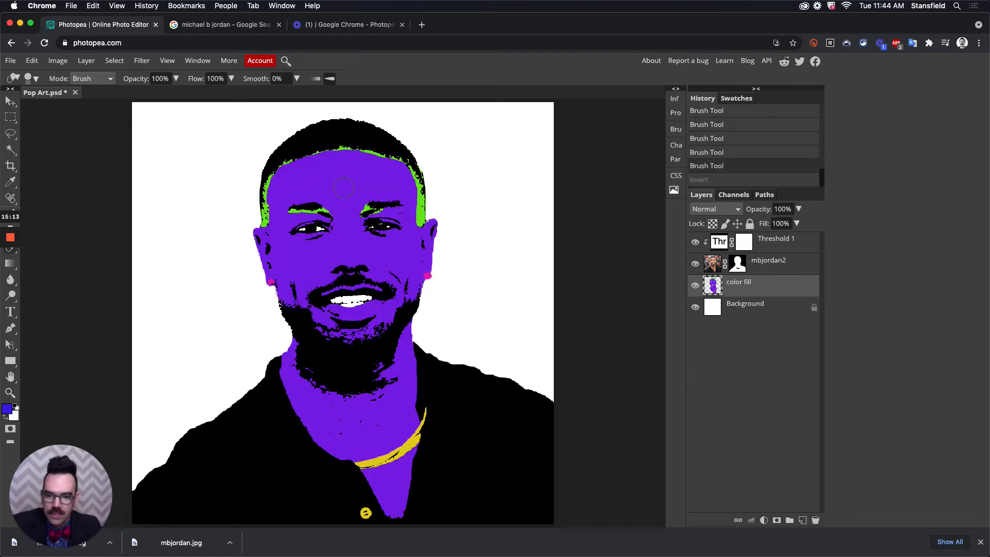
key(i)
click(353, 187)
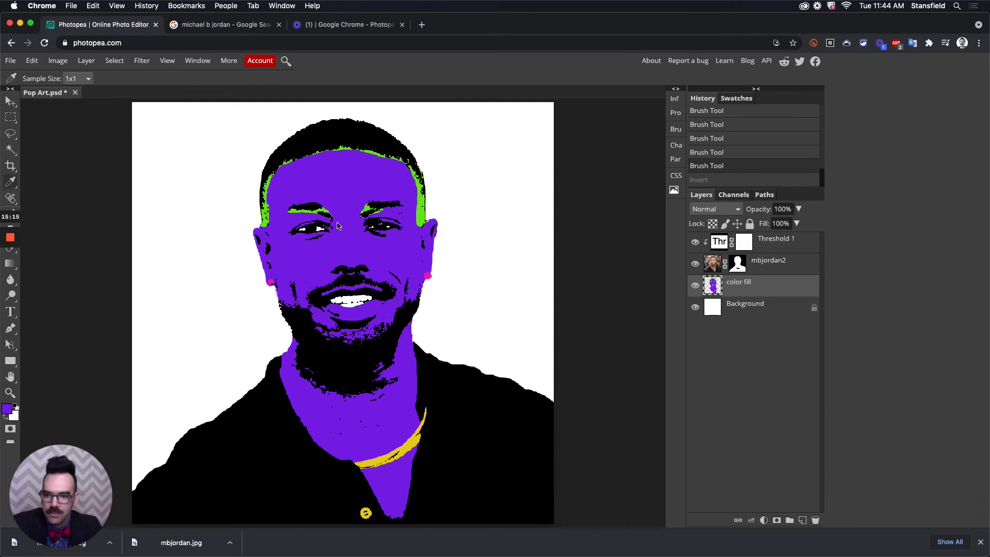
key(b)
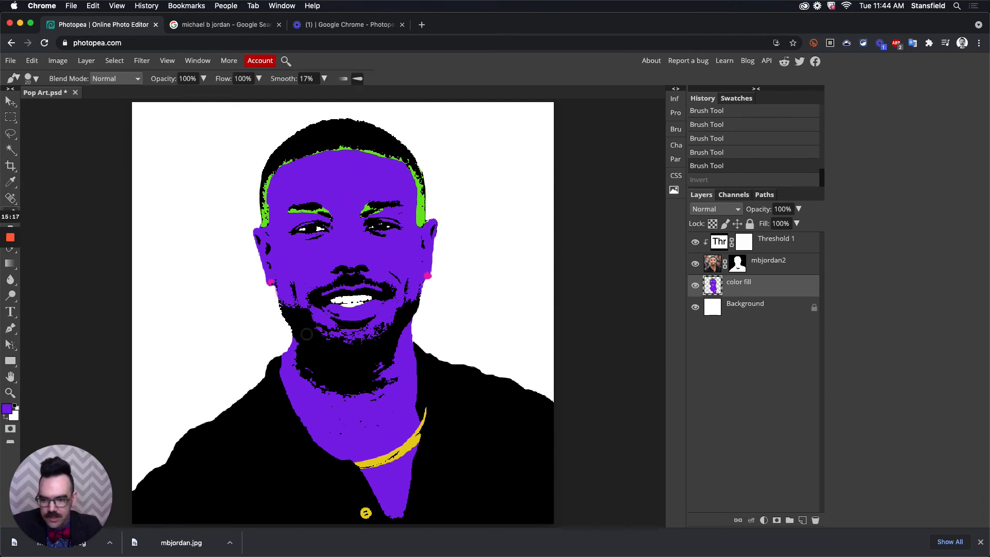
mouse_move(295, 364)
mouse_down()
mouse_move(287, 356)
mouse_move(292, 325)
mouse_move(292, 363)
mouse_move(283, 297)
mouse_up()
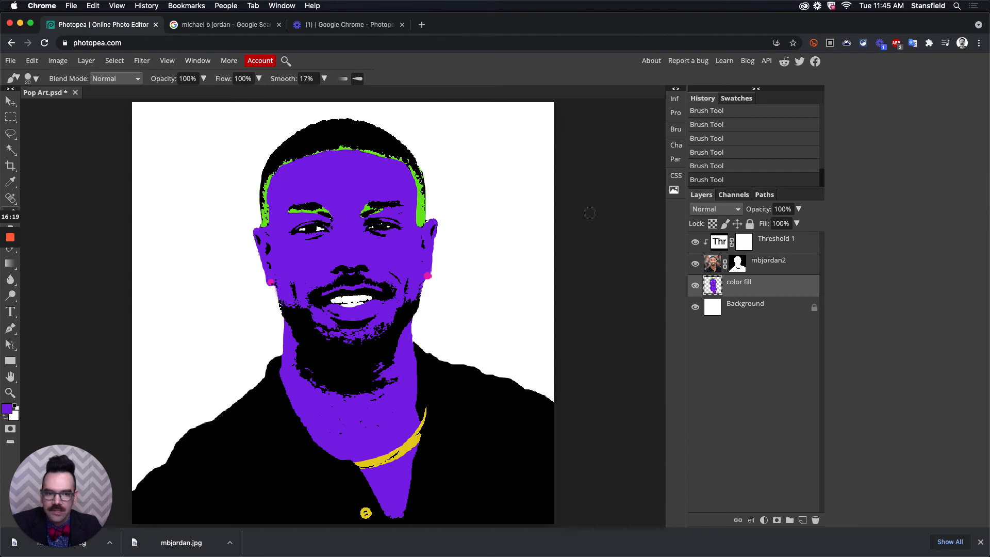
- Choose a medium blue foreground color and fill the Background layer with it at 100% opacity in Normal mode
click(752, 309)
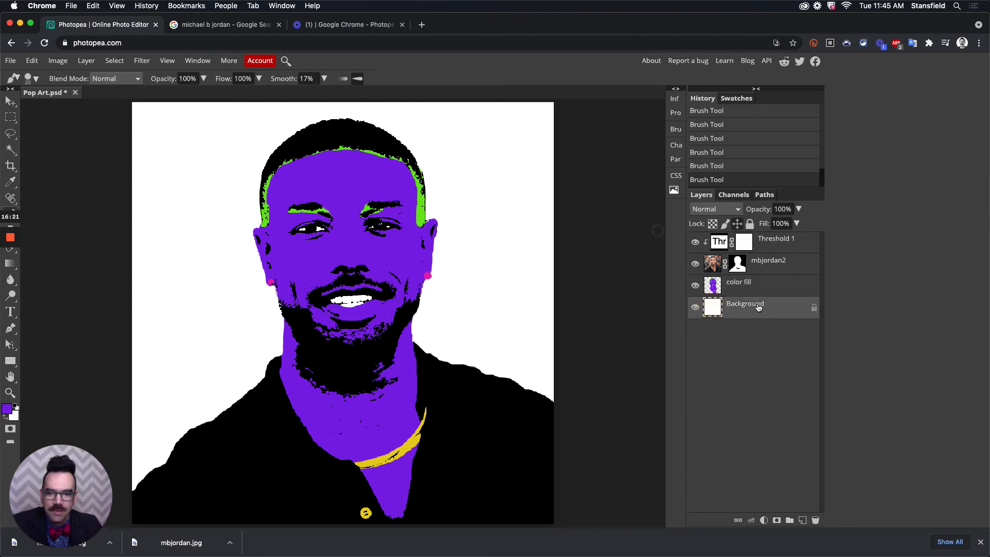
click(6, 409)
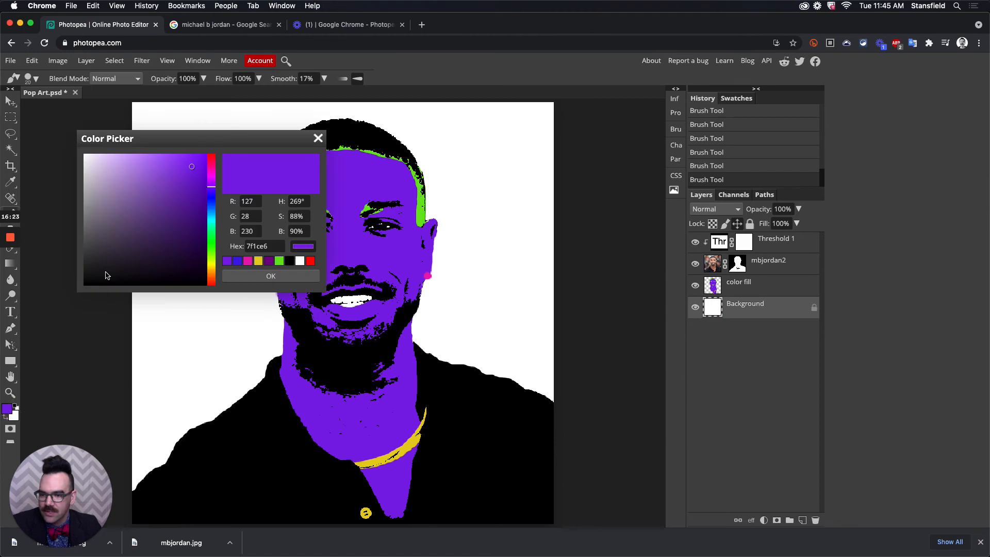
click(211, 198)
drag(211, 197, 214, 211)
click(311, 277)
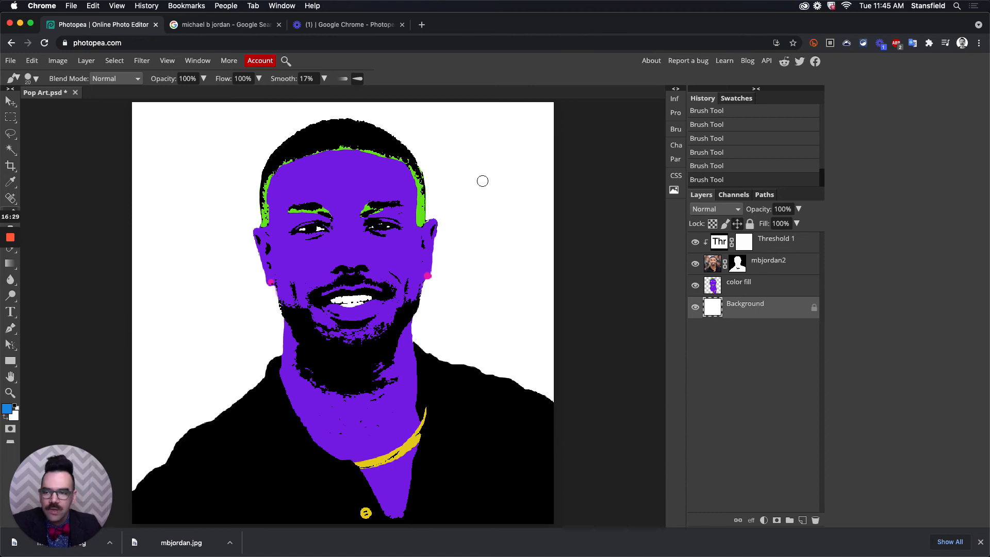
click(41, 62)
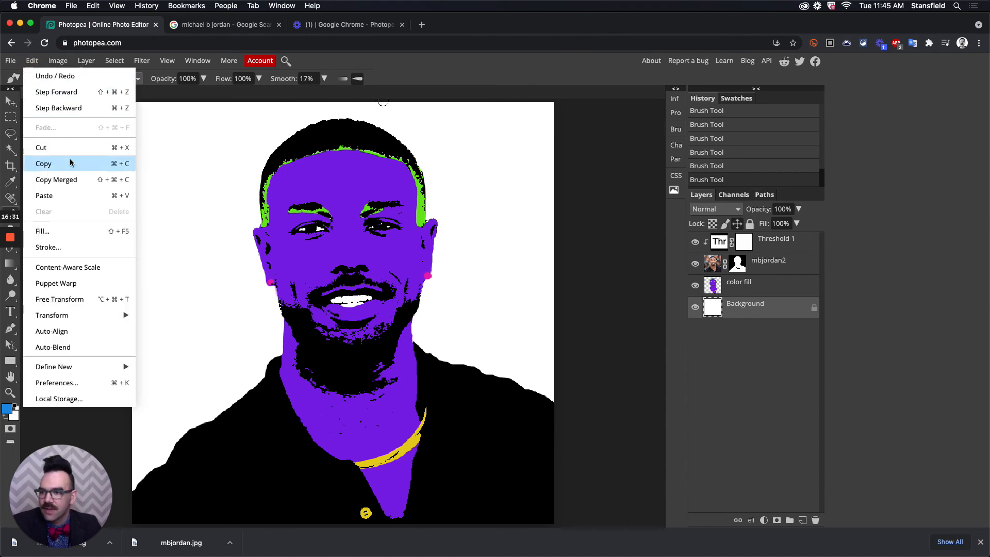
click(82, 236)
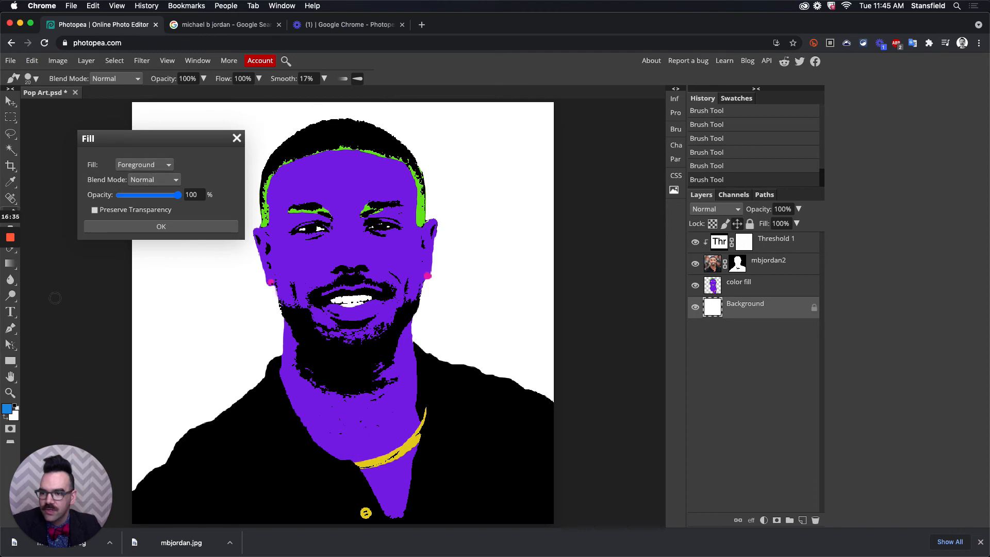
click(173, 227)
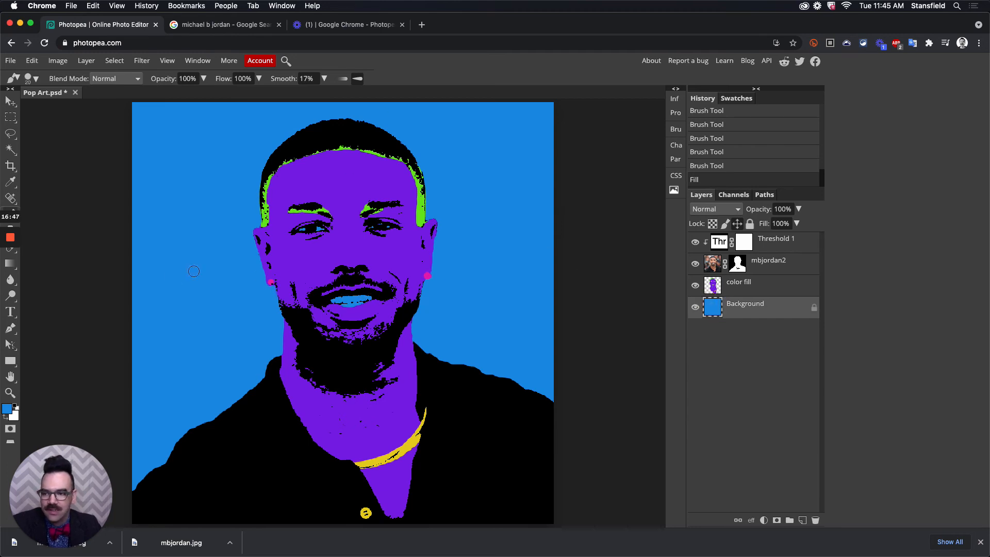
- Erase the blue fill behind both eyes and the teeth on the Background layer, undoing a test stroke made beside the head
key(e)
mouse_move(320, 231)
mouse_down()
mouse_move(310, 224)
mouse_move(317, 228)
mouse_up()
mouse_move(393, 235)
mouse_down()
mouse_move(390, 221)
mouse_move(382, 225)
mouse_up()
mouse_move(361, 298)
mouse_down()
mouse_move(346, 302)
mouse_move(374, 304)
mouse_up()
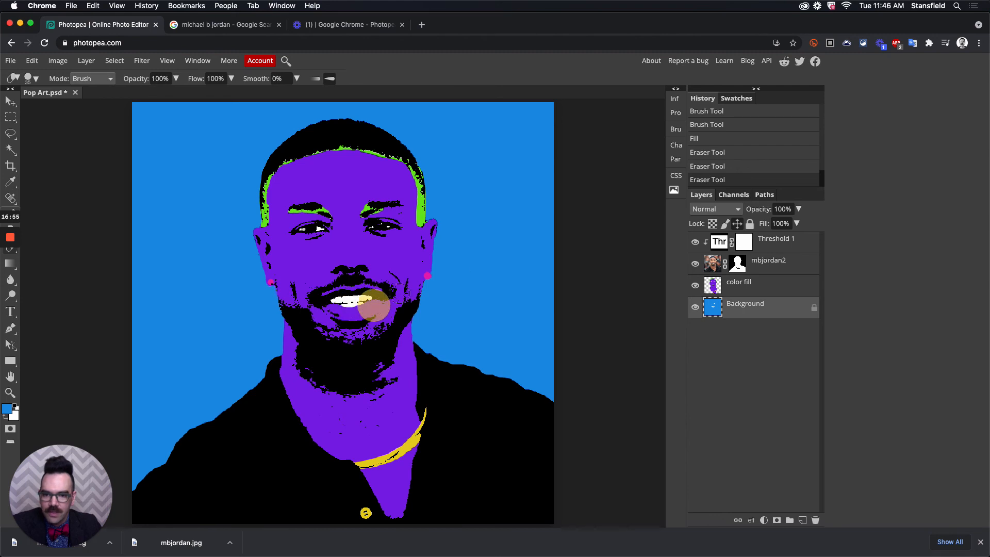
mouse_move(326, 227)
mouse_down()
mouse_move(318, 223)
mouse_move(321, 231)
mouse_up()
drag(390, 225, 369, 227)
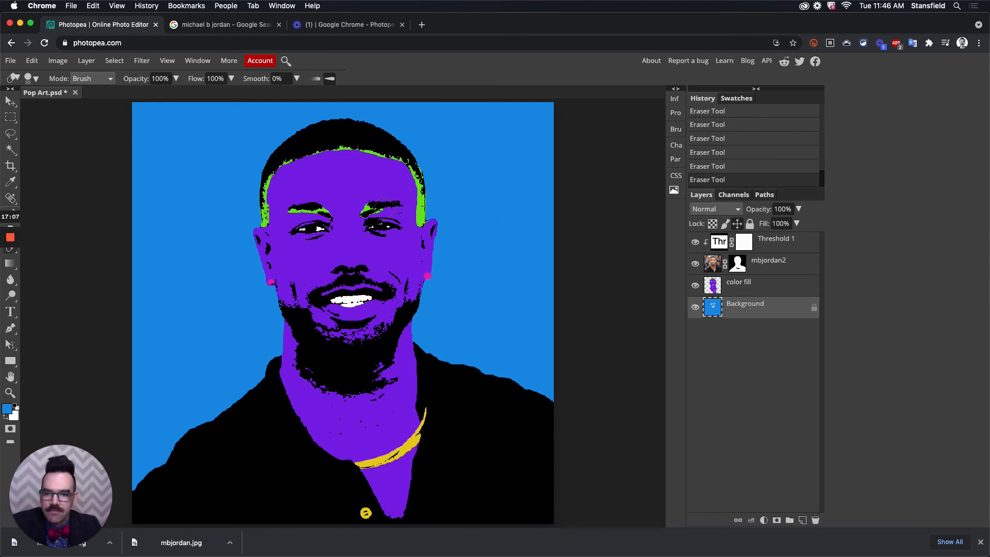
mouse_move(518, 219)
mouse_down()
mouse_move(494, 229)
mouse_move(514, 260)
mouse_up()
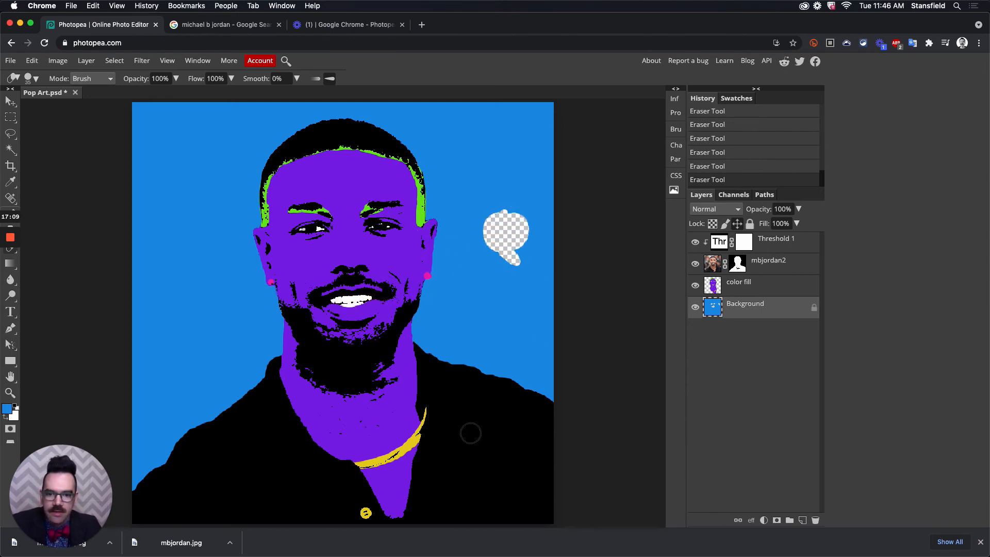
key(super+z)
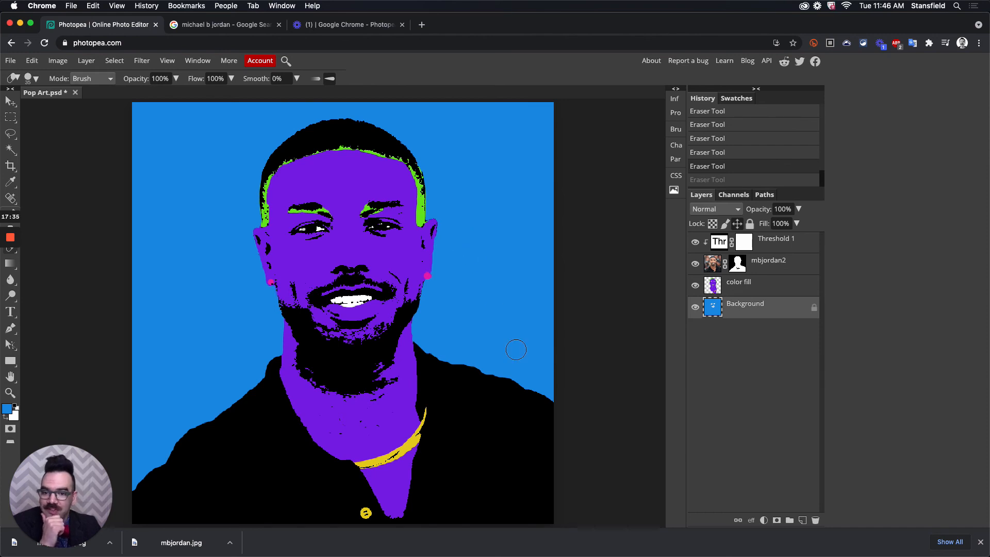
- Save the blue-background version as a PSD named Jordan_Pop Art1.psd on the Desktop
click(10, 63)
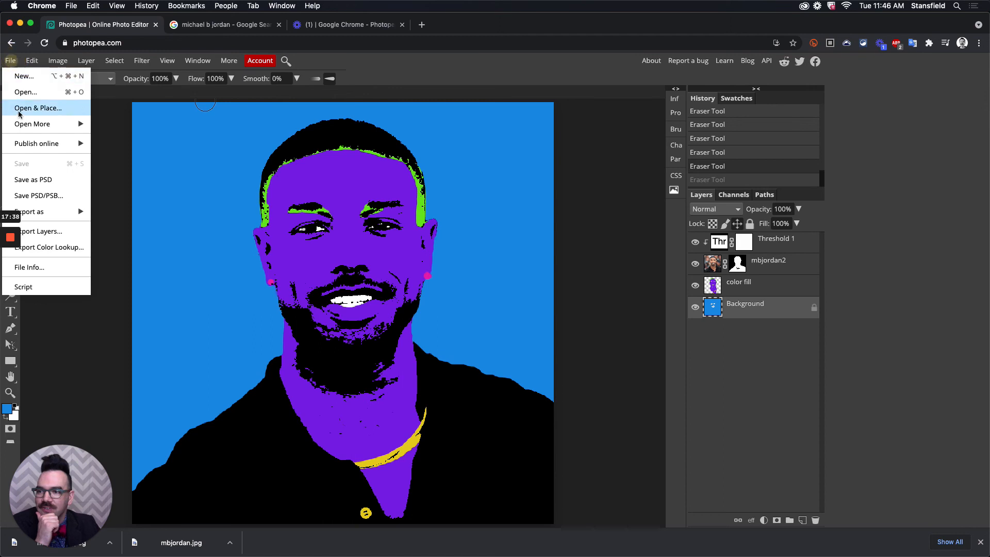
click(45, 180)
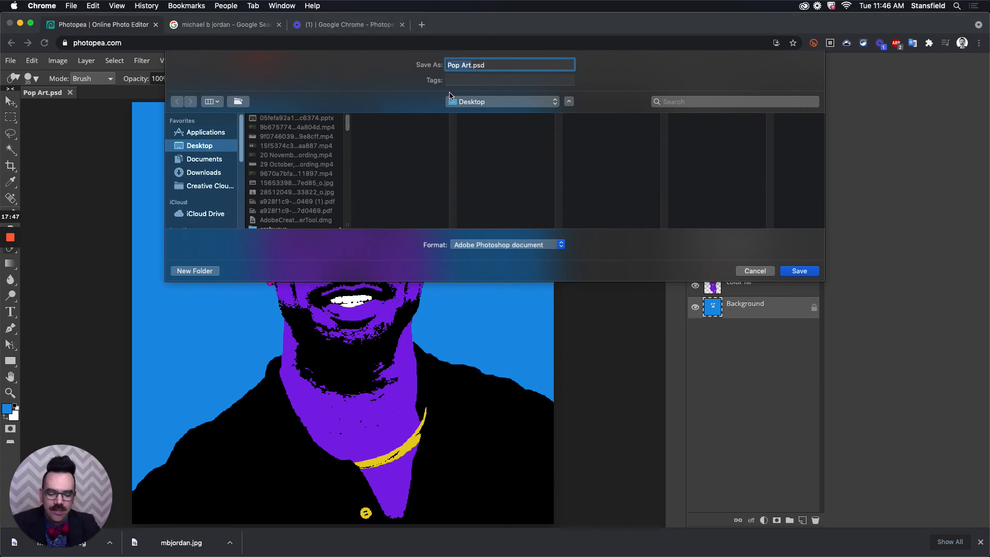
click(470, 65)
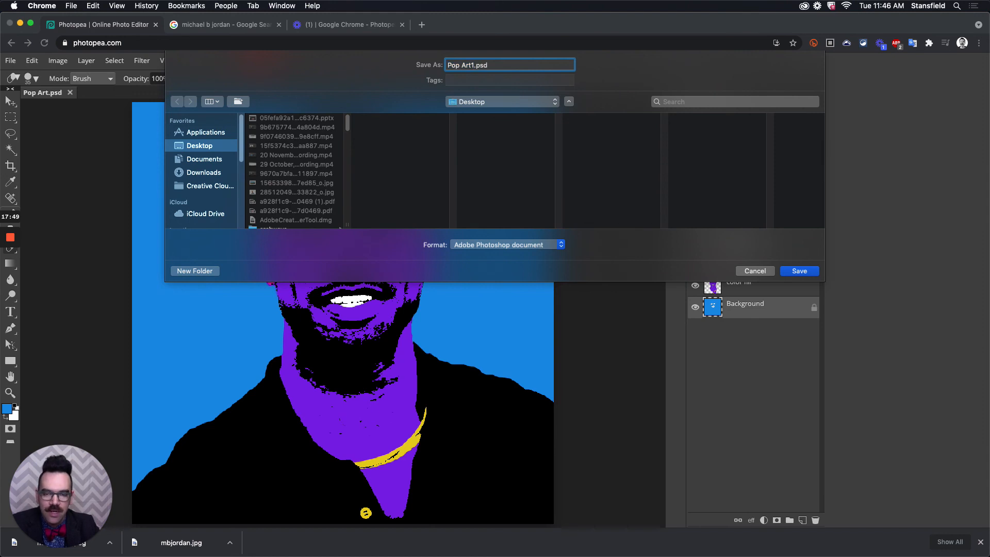
text(Jordan_)
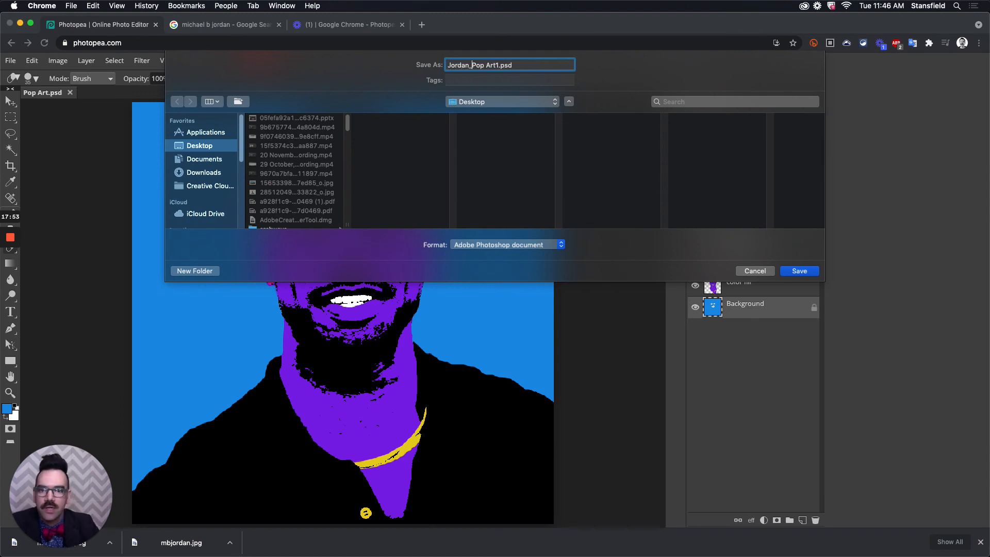
click(798, 272)
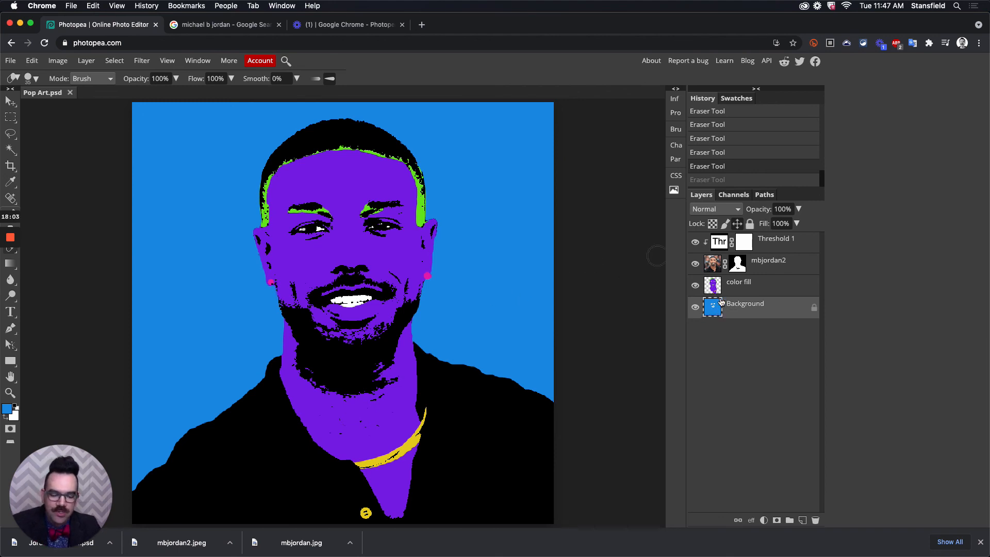
- Apply the Invert adjustment to the Background layer
click(56, 62)
mouse_move(99, 76)
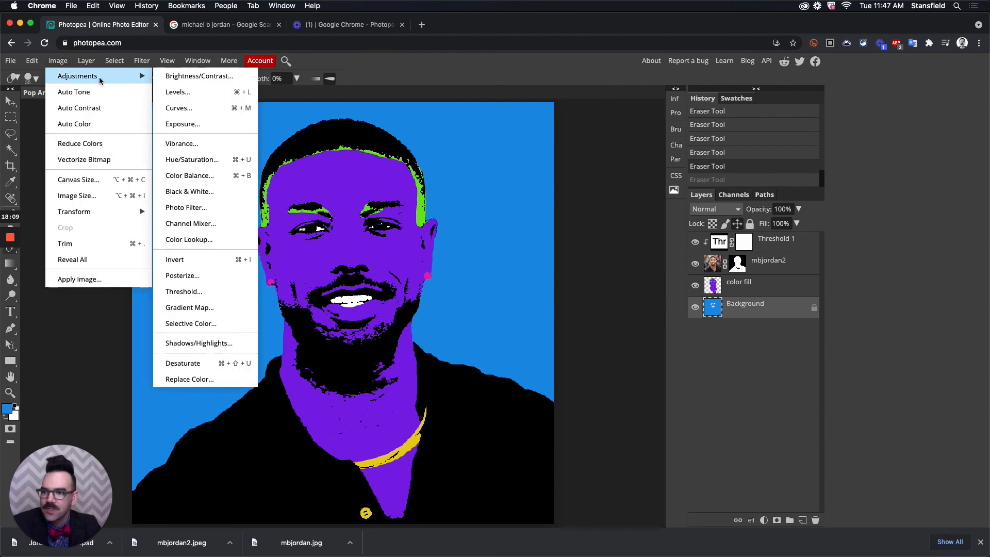
click(244, 261)
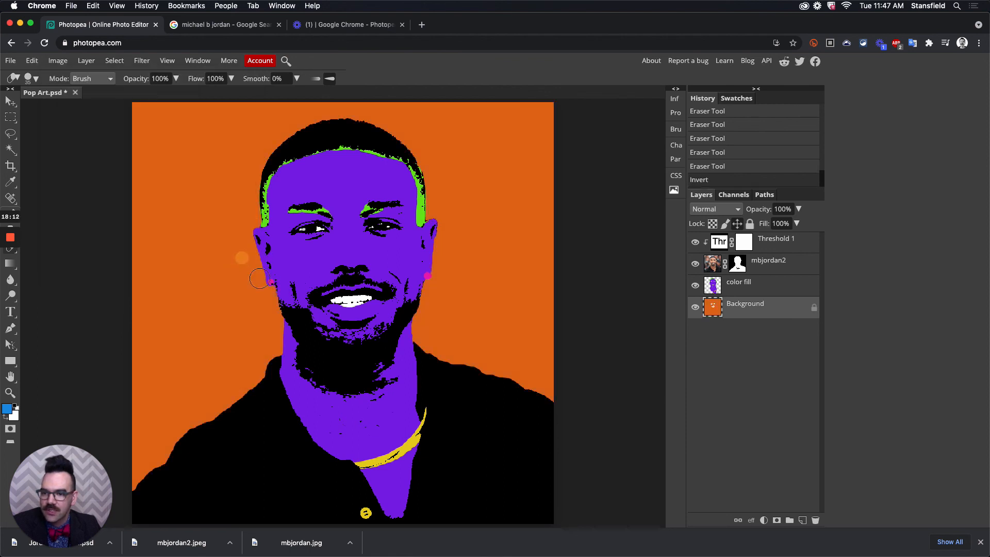
- Apply the Invert adjustment to the color fill layer as well
click(715, 289)
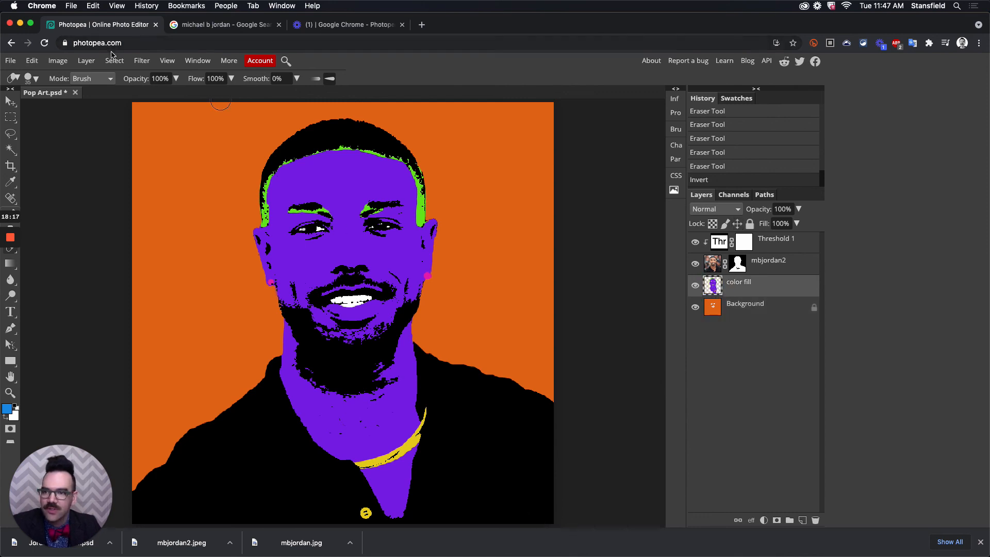
click(86, 60)
mouse_move(57, 60)
mouse_move(117, 79)
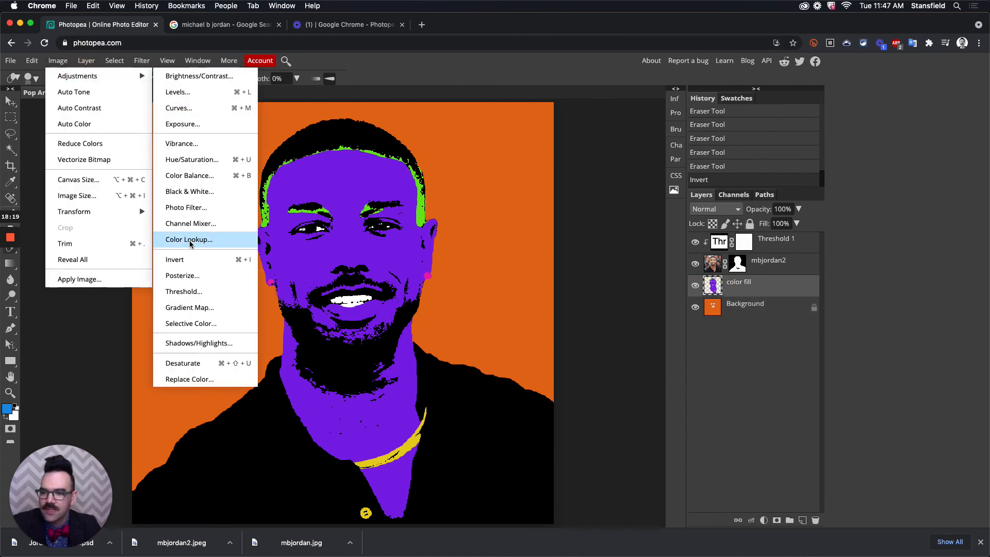
click(206, 259)
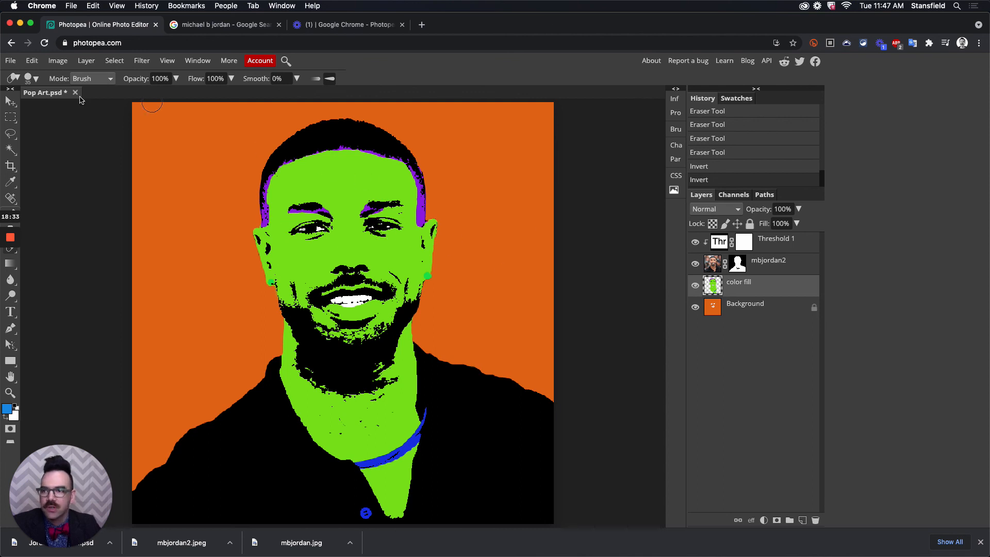
- Save the inverted color version as a PSD named Jordan_Pop Art2.psd on the Desktop
click(10, 61)
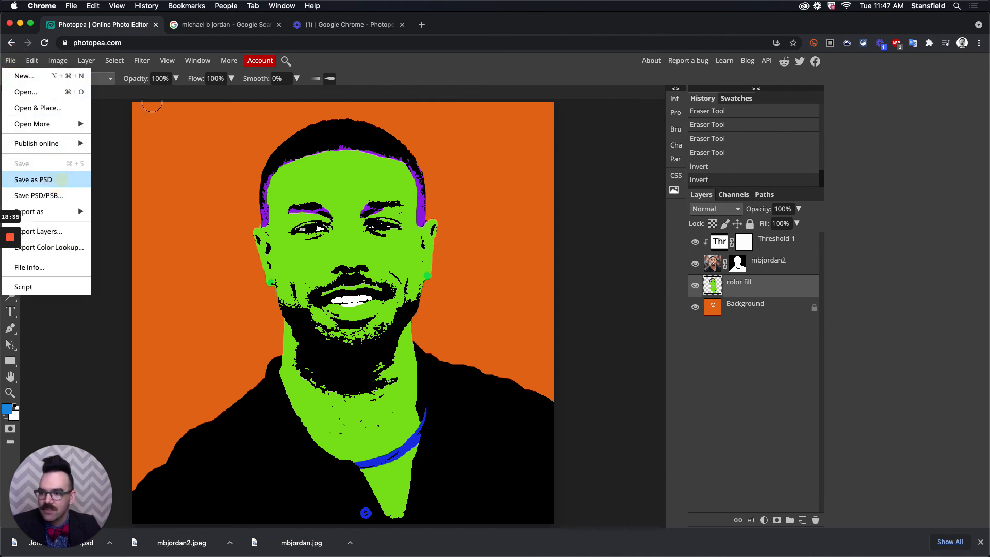
click(33, 179)
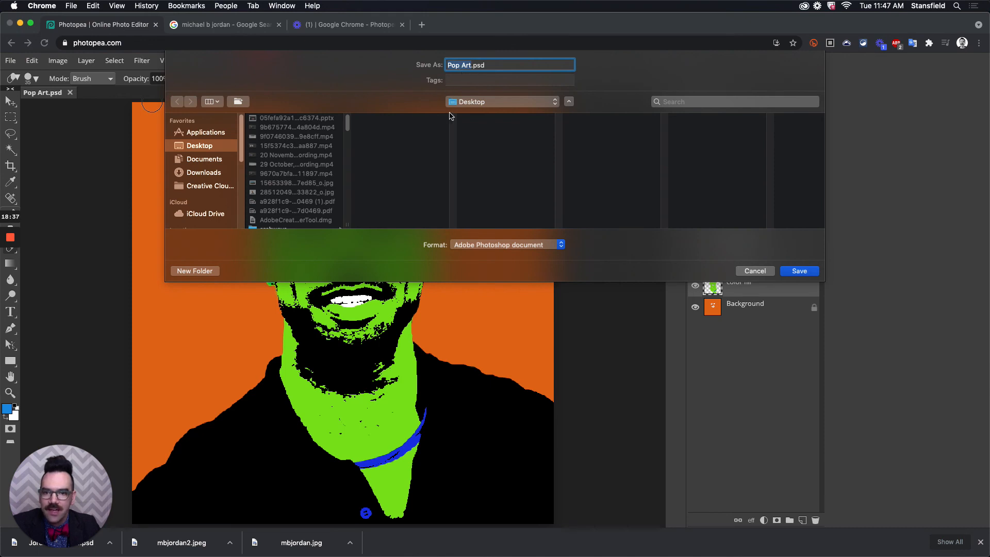
drag(347, 128, 351, 157)
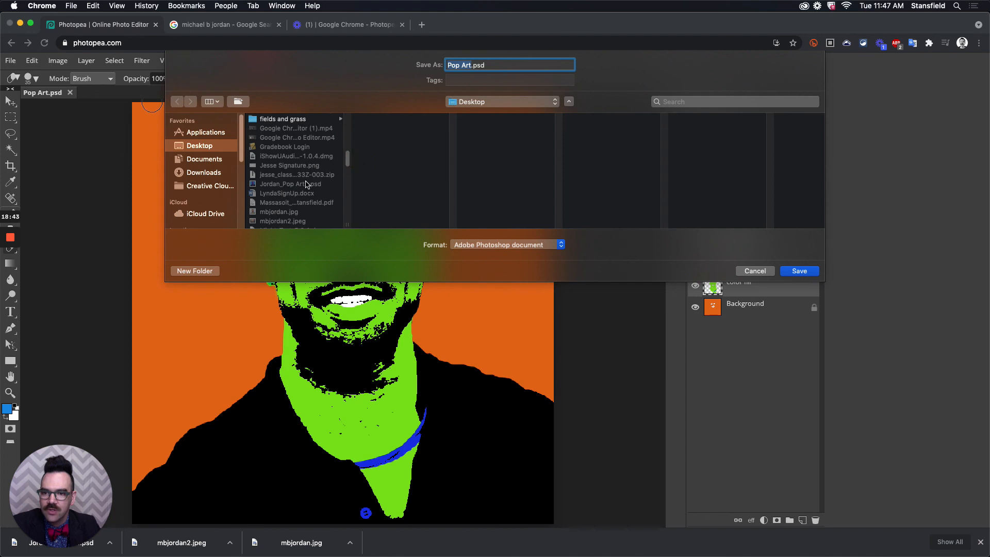
click(306, 184)
click(495, 66)
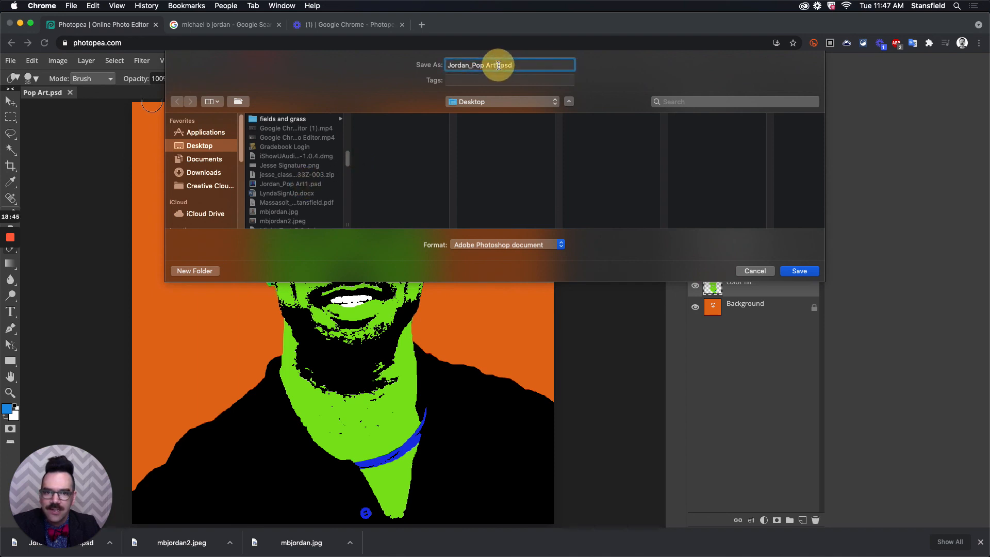
key(BackSpace)
text(2)
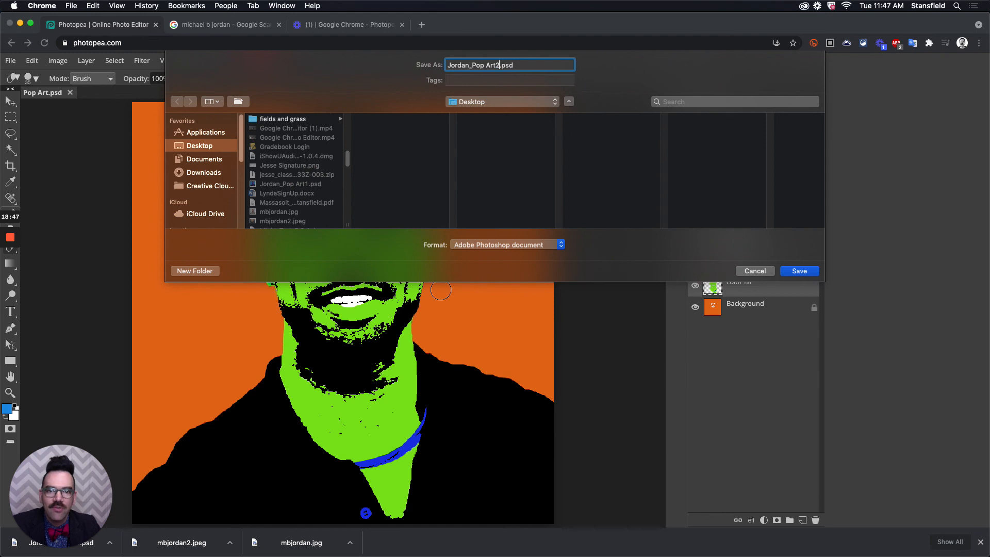
key(Return)
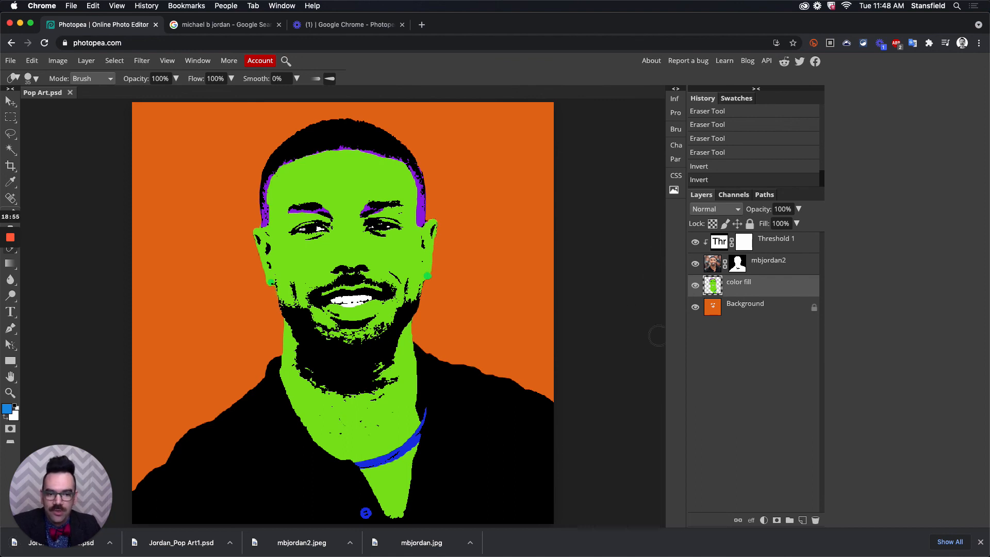
- Fill the Background layer with White
click(753, 306)
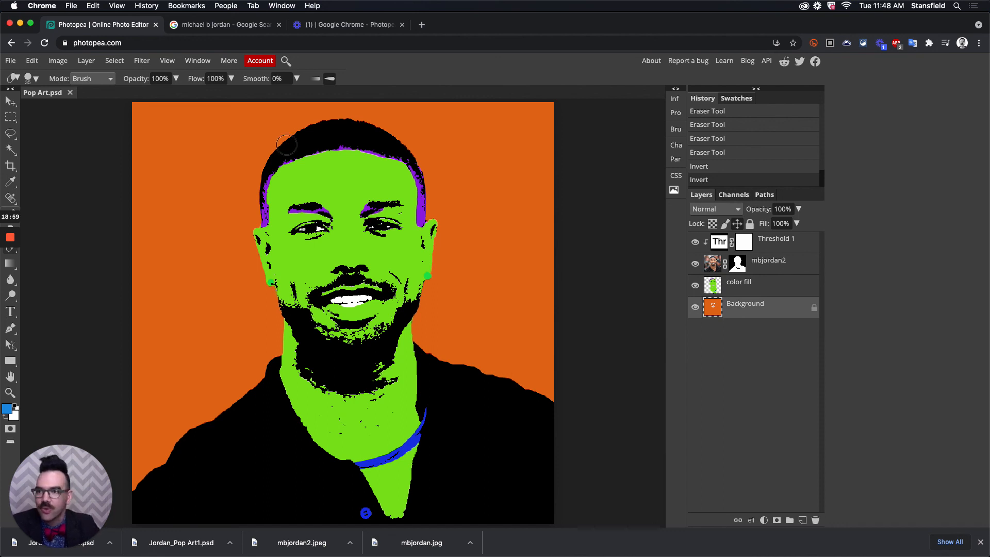
click(32, 60)
click(43, 231)
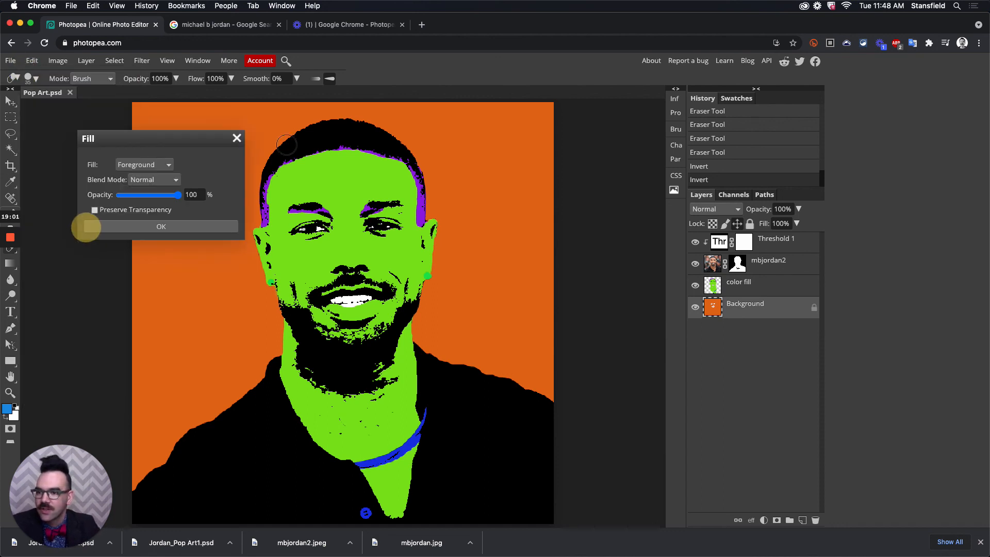
click(144, 164)
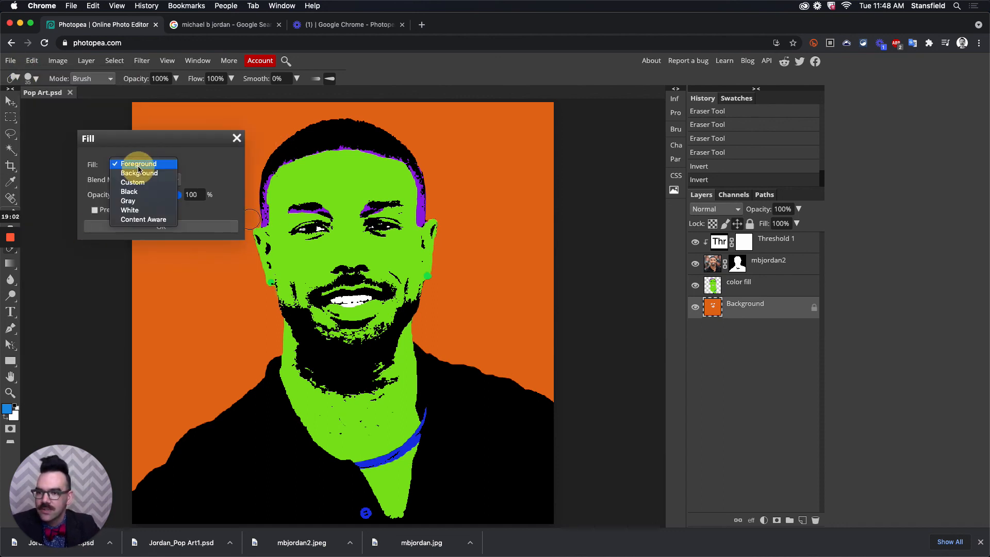
click(135, 210)
click(161, 227)
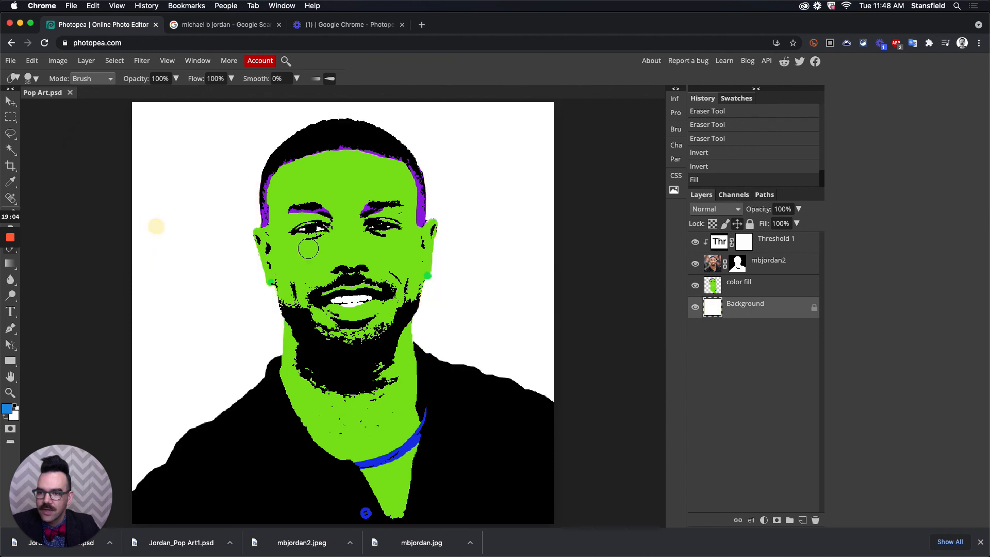
click(719, 289)
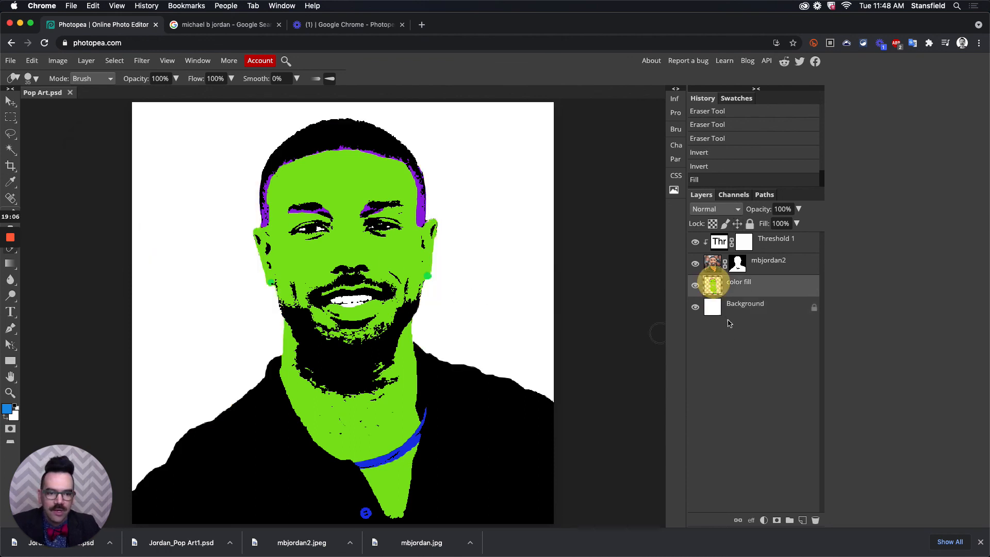
click(36, 63)
click(95, 229)
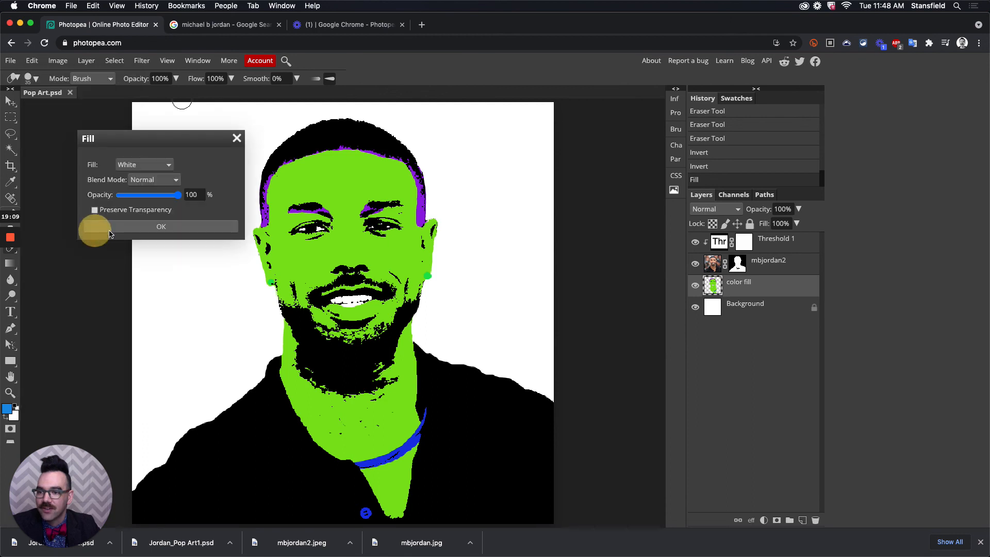
click(157, 165)
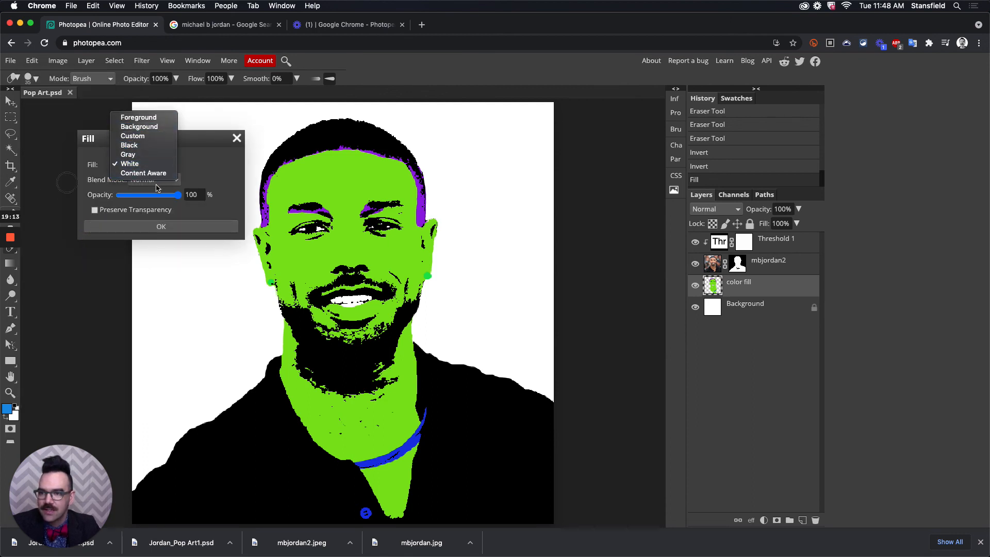
click(207, 168)
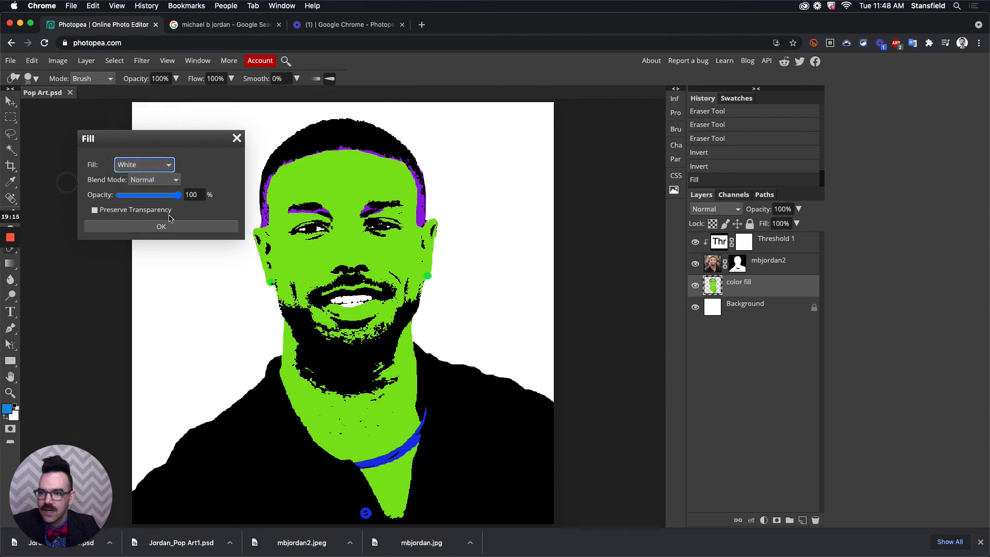
click(237, 139)
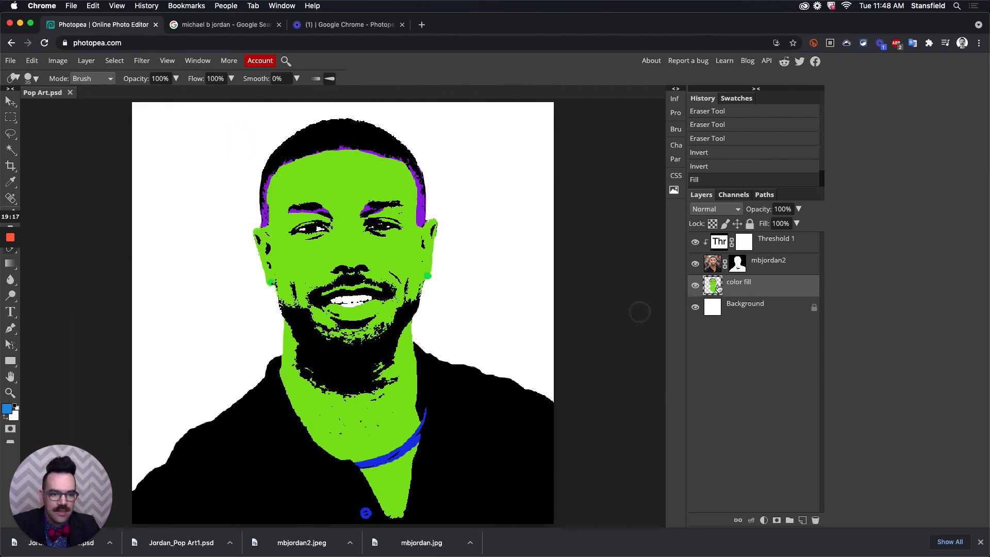
- Delete the color fill layer and replace it with a new empty layer named color fill
drag(714, 288, 816, 520)
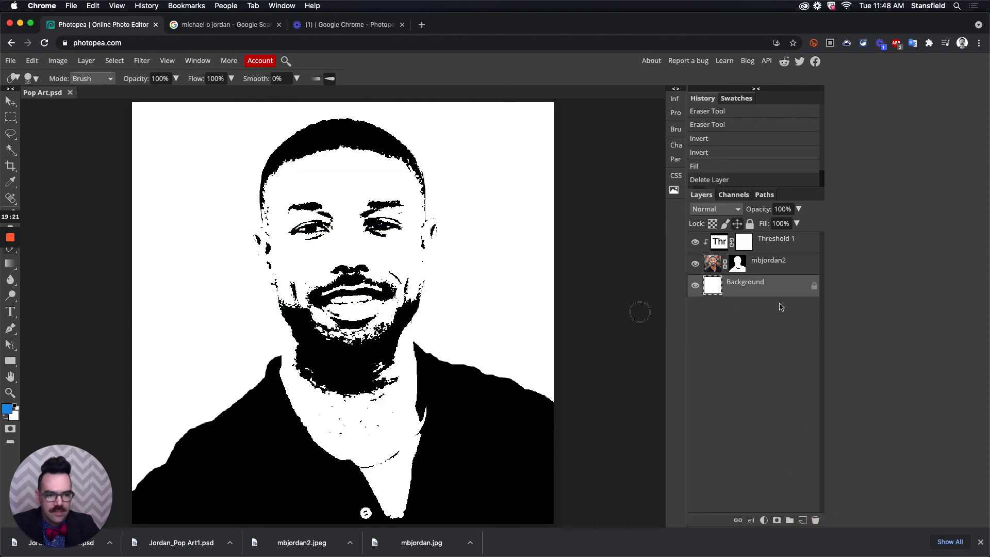
click(803, 519)
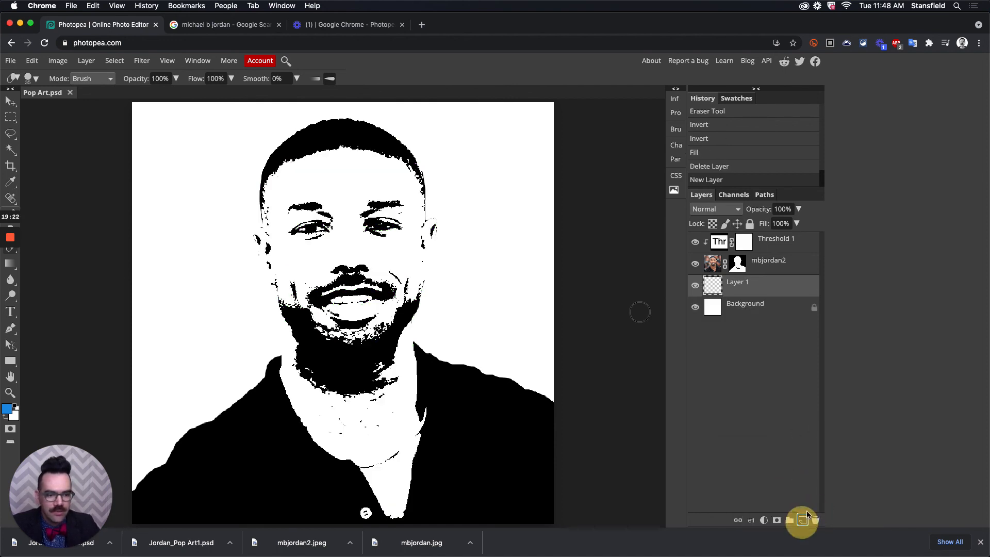
double_click(741, 287)
text(color fil)
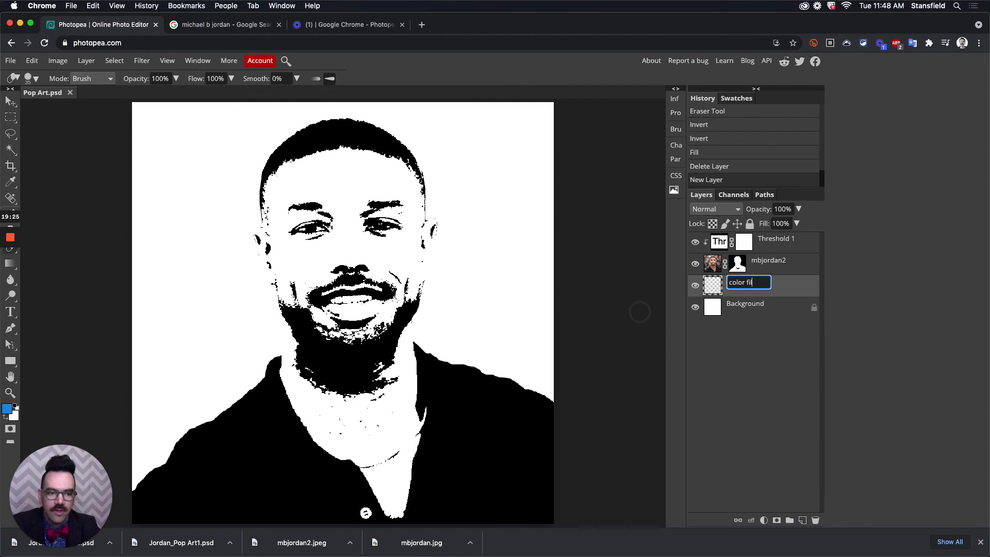
text(l)
key(Return)
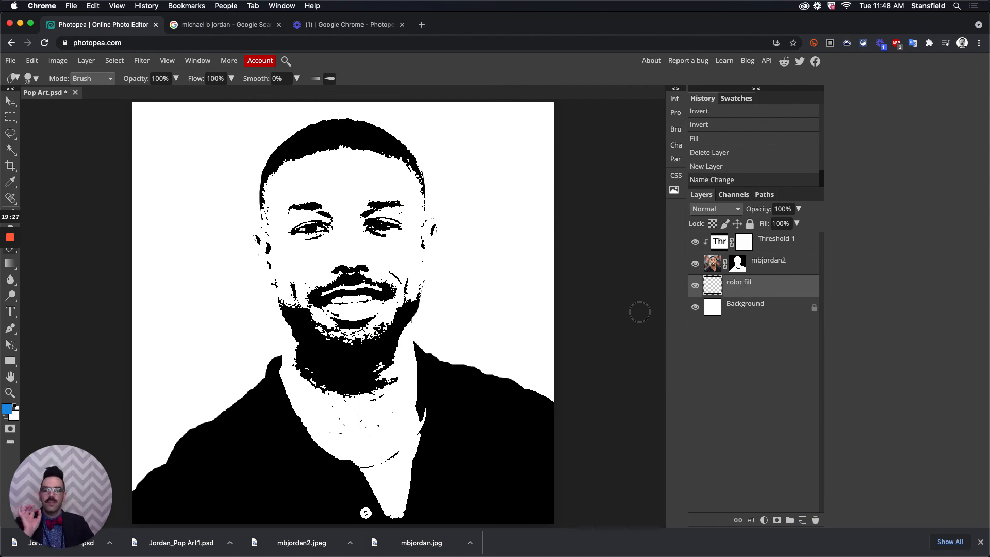